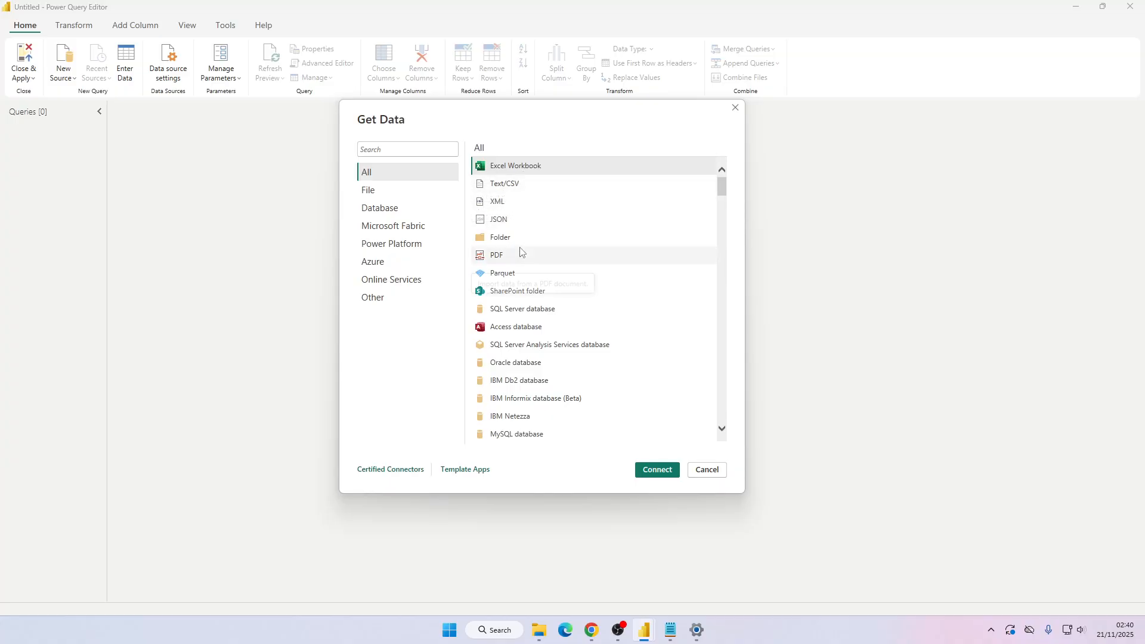
Start a Text/CSV source and open the city_powerstations.csv file.
left_click(518, 184)
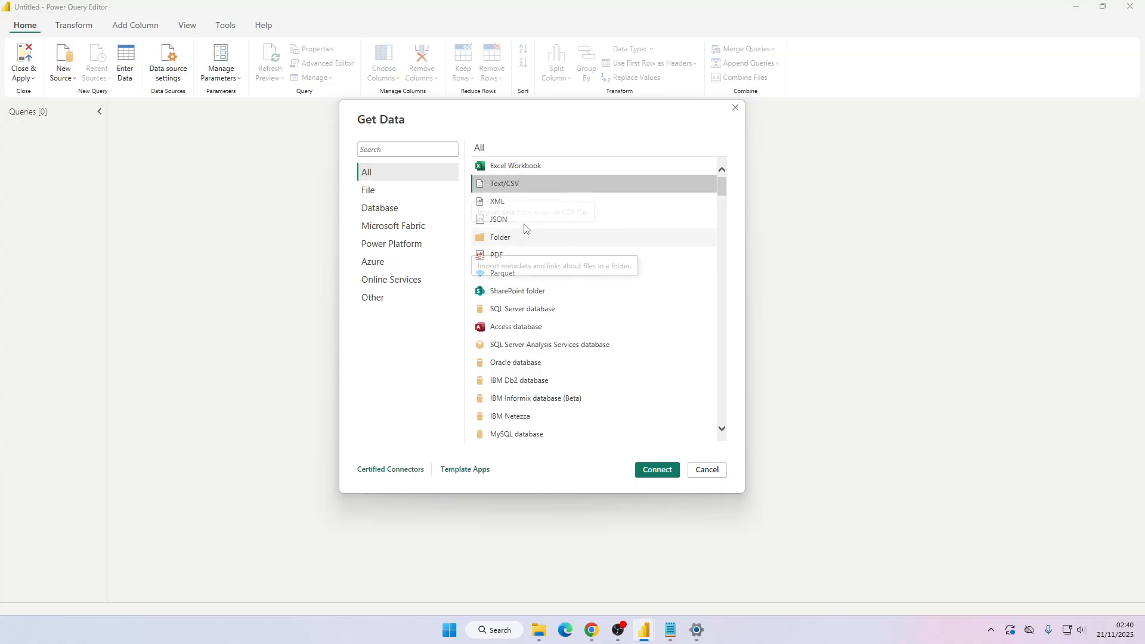
left_click(532, 223)
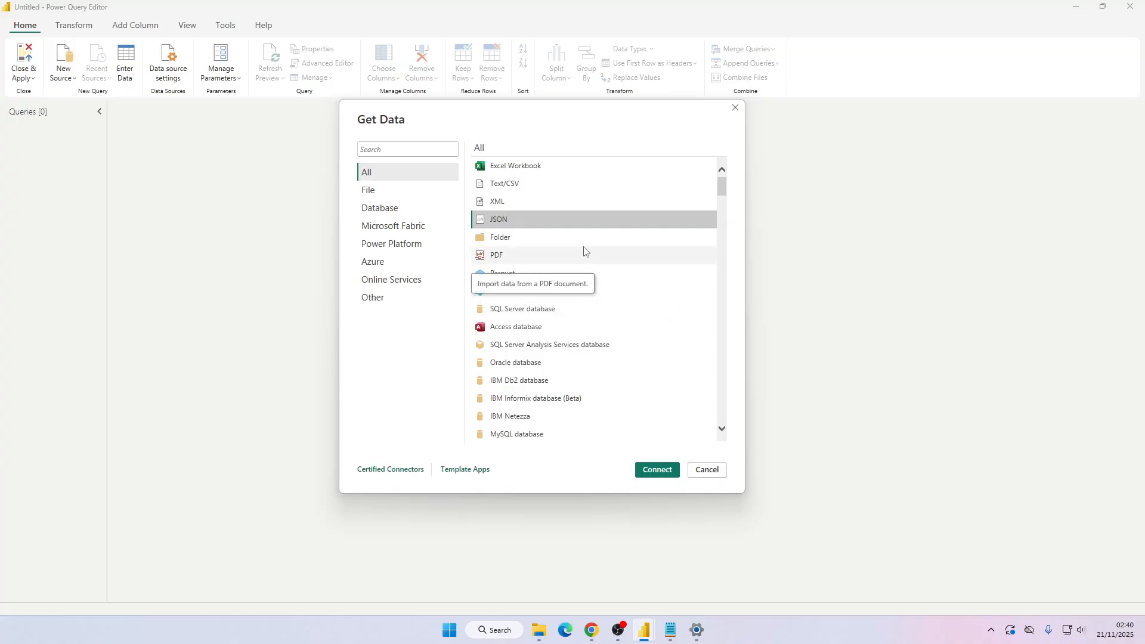
left_click(581, 239)
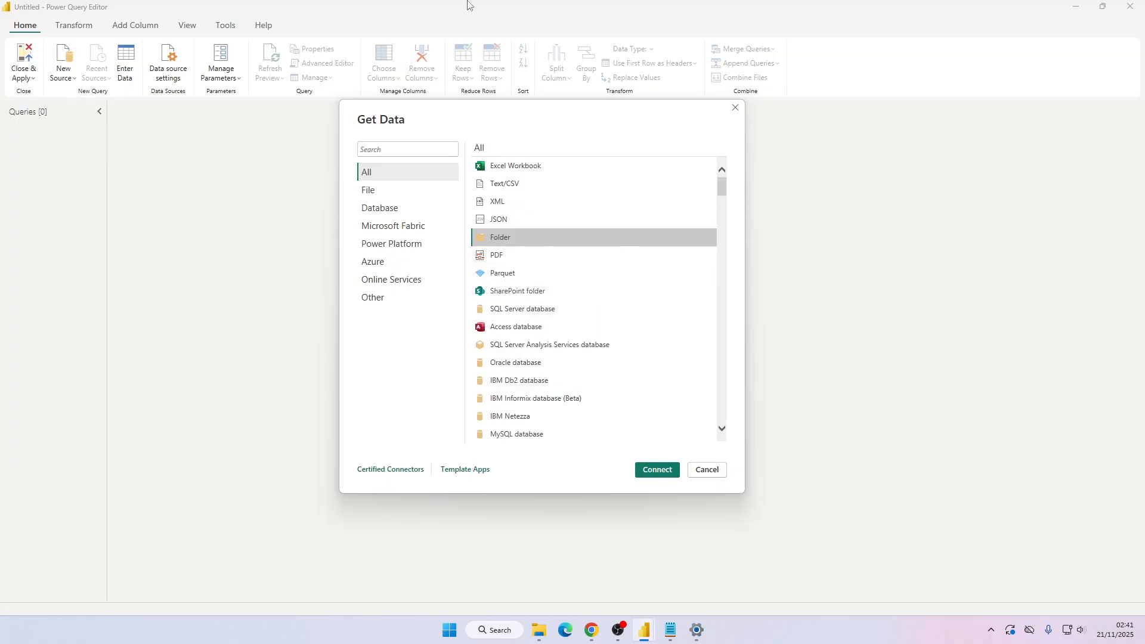
double_click(513, 184)
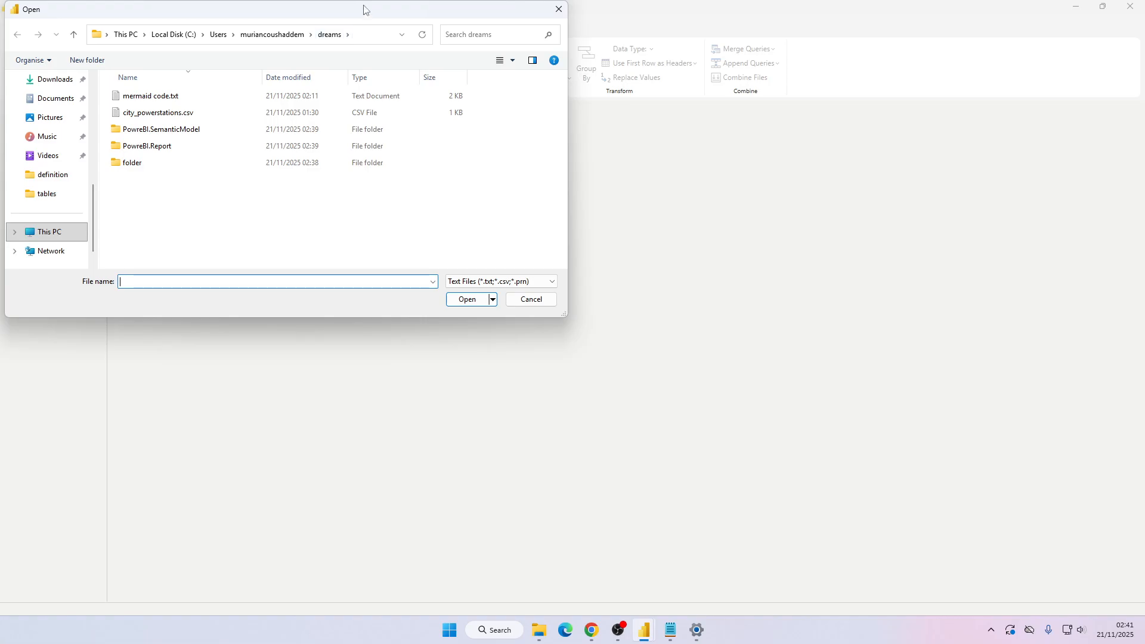
left_click_drag(361, 5, 567, 110)
left_click(379, 213)
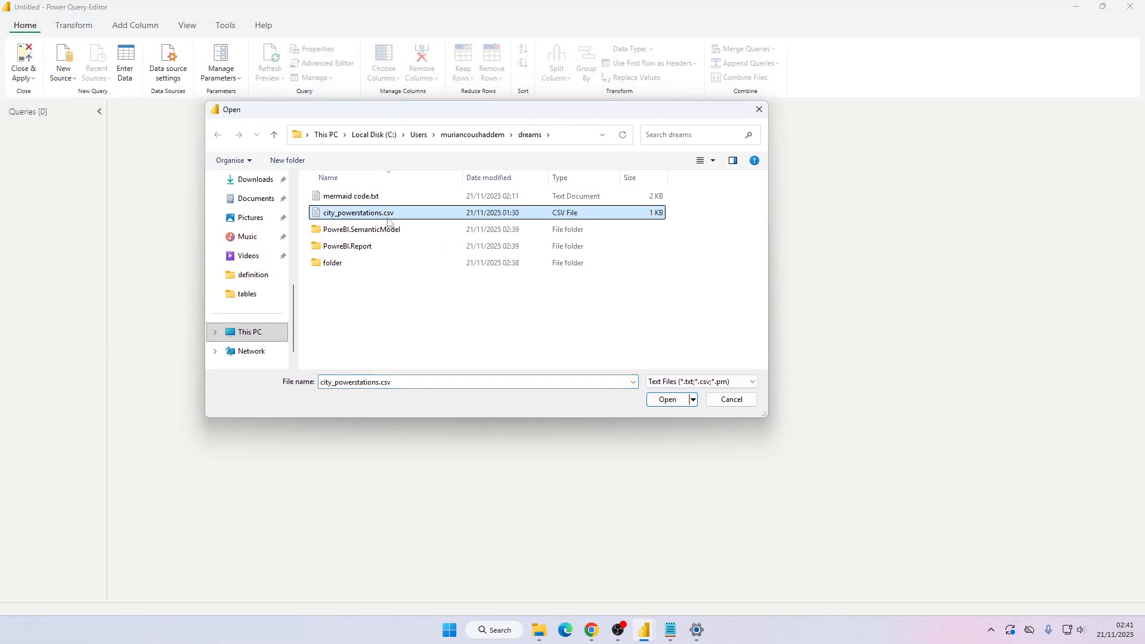
left_click(677, 401)
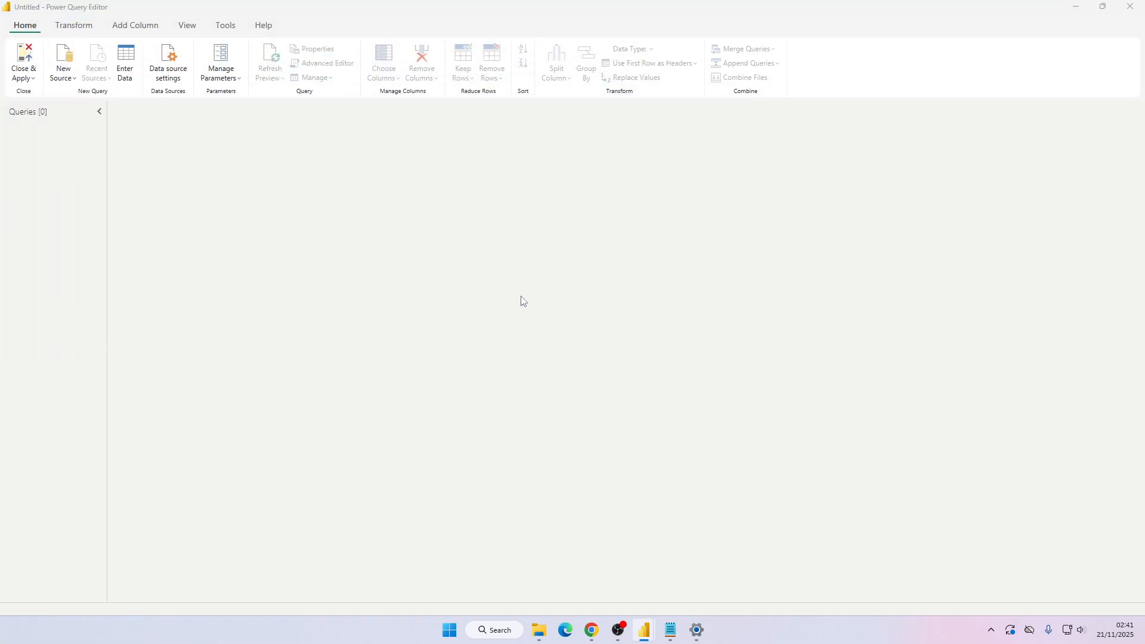
Set the file origin to 65001: Unicode (UTF-8), keep the Comma delimiter, and load the CSV as a query.
left_click(669, 338)
left_click(414, 167)
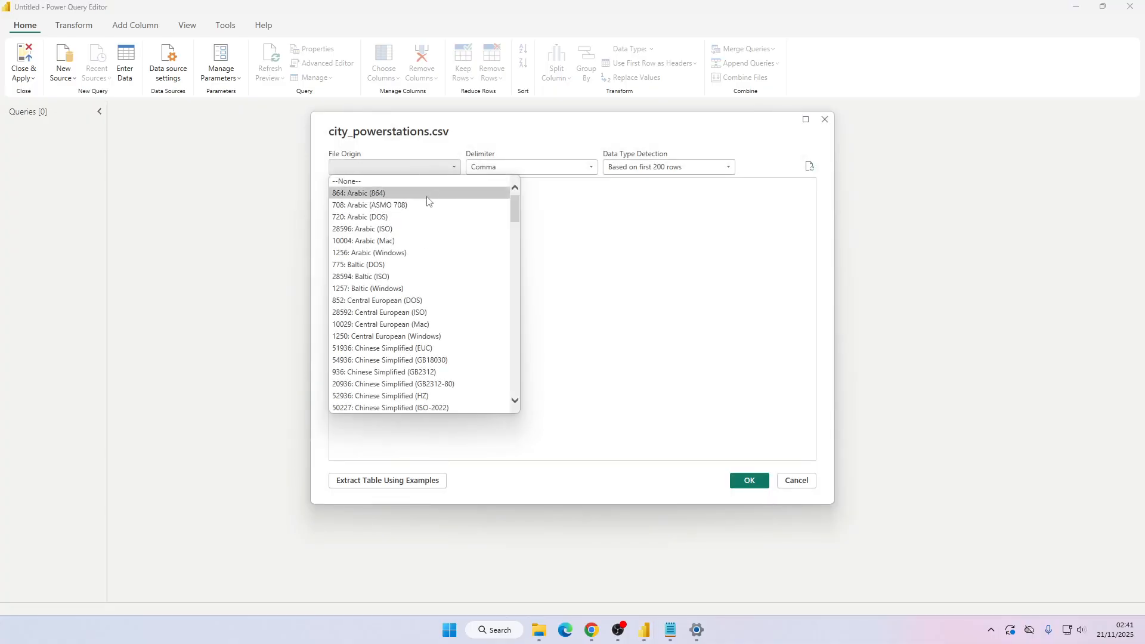
left_click_drag(514, 206, 519, 383)
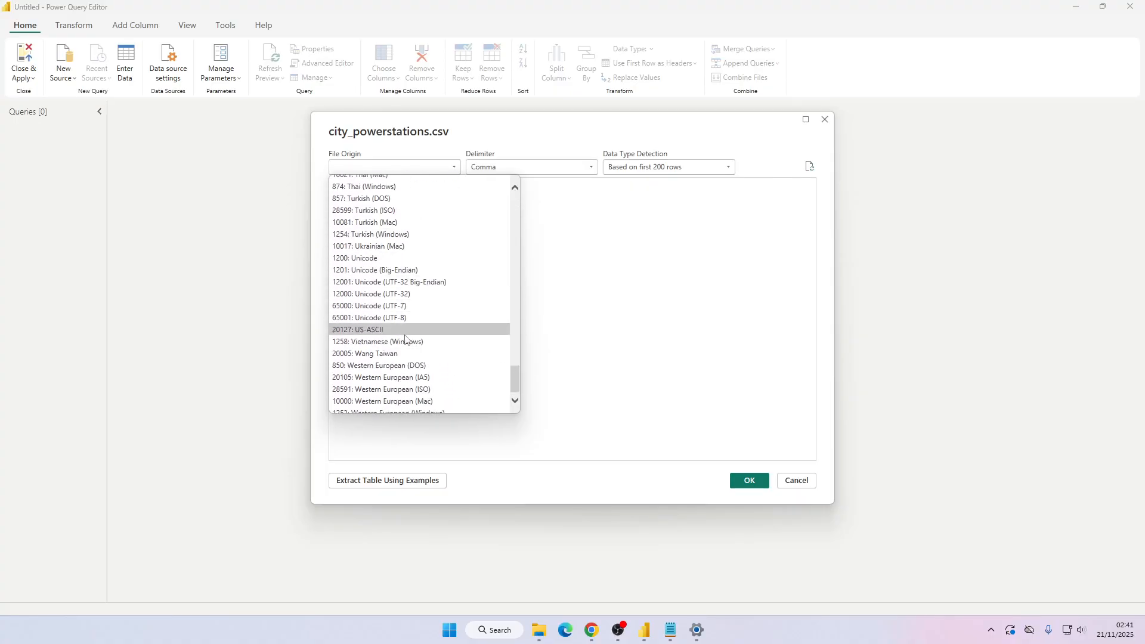
left_click(365, 317)
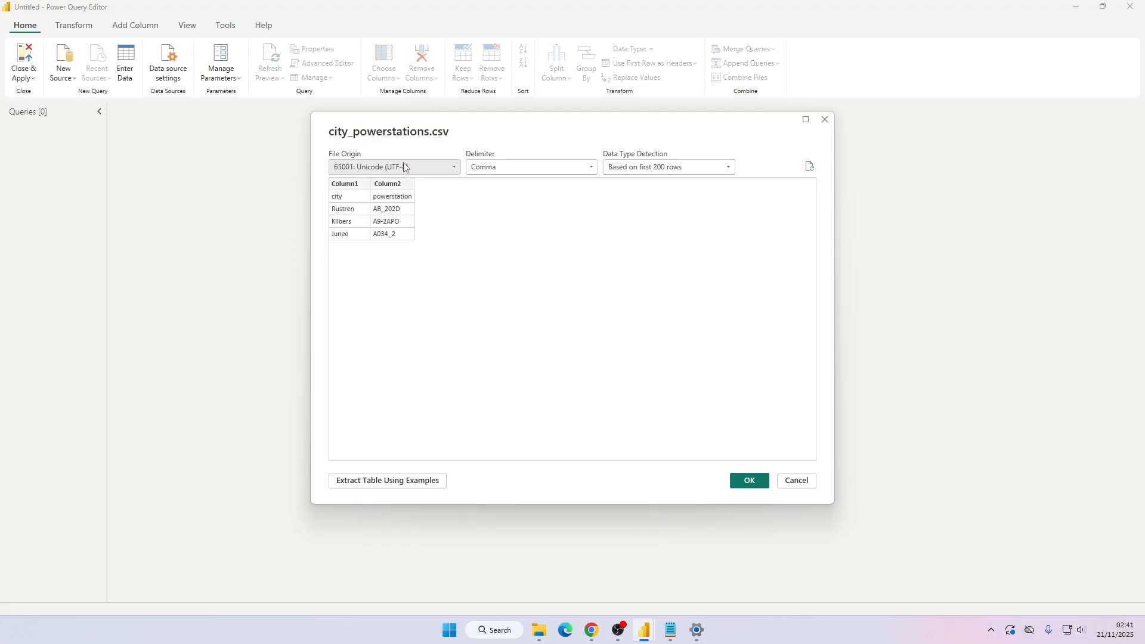
left_click(530, 166)
left_click(726, 275)
left_click(750, 481)
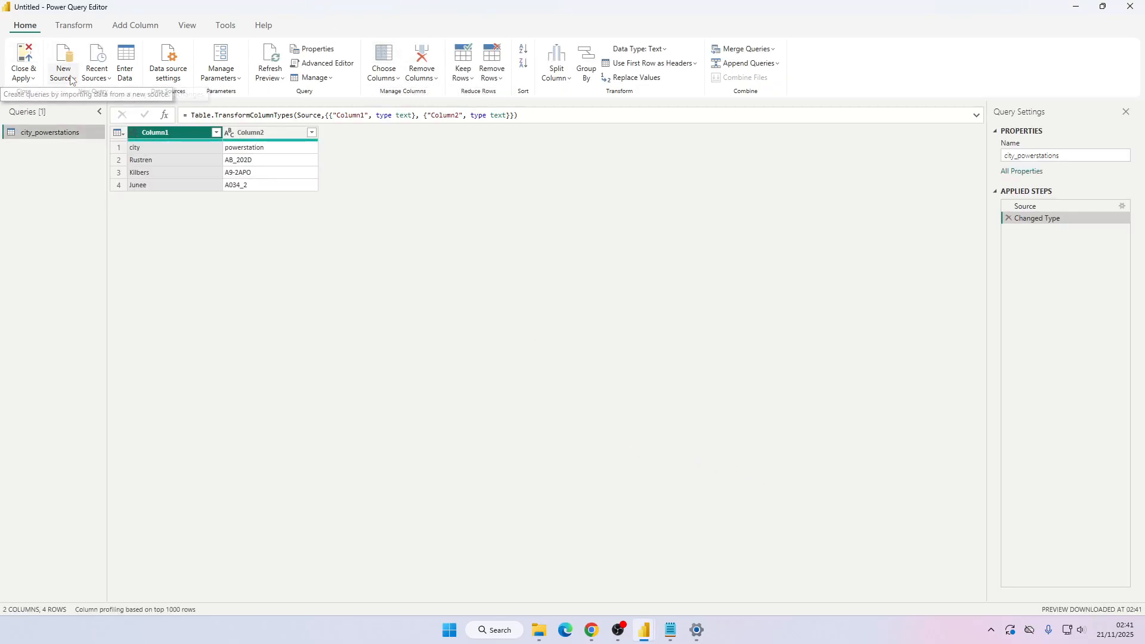
Add a new JSON source from the bikes.json file.
left_click(70, 79)
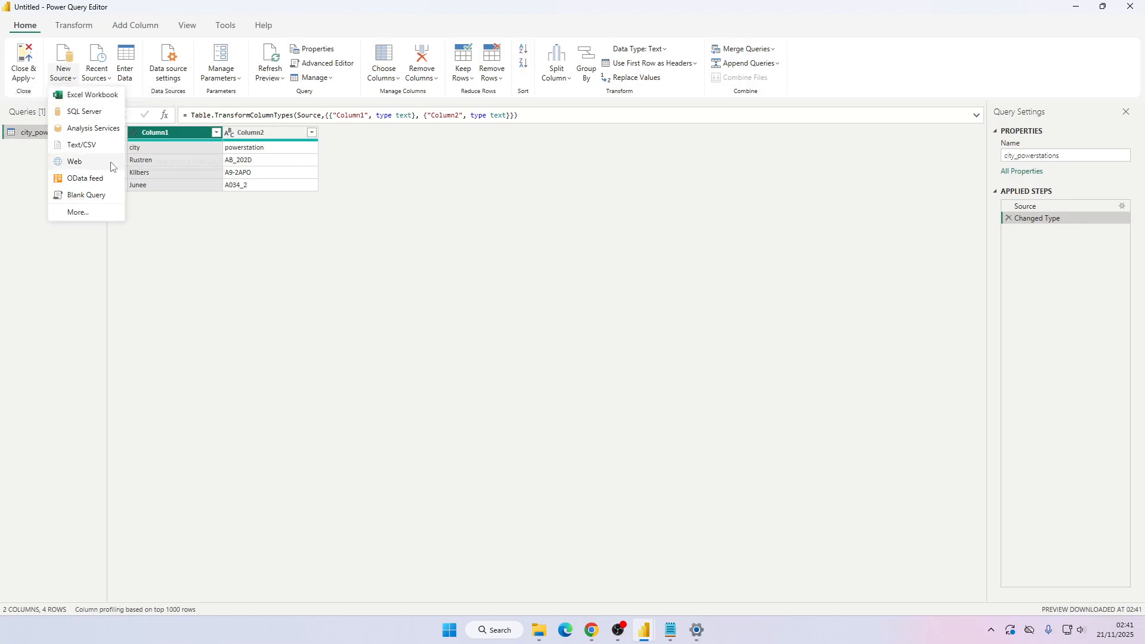
left_click(83, 213)
left_click(529, 231)
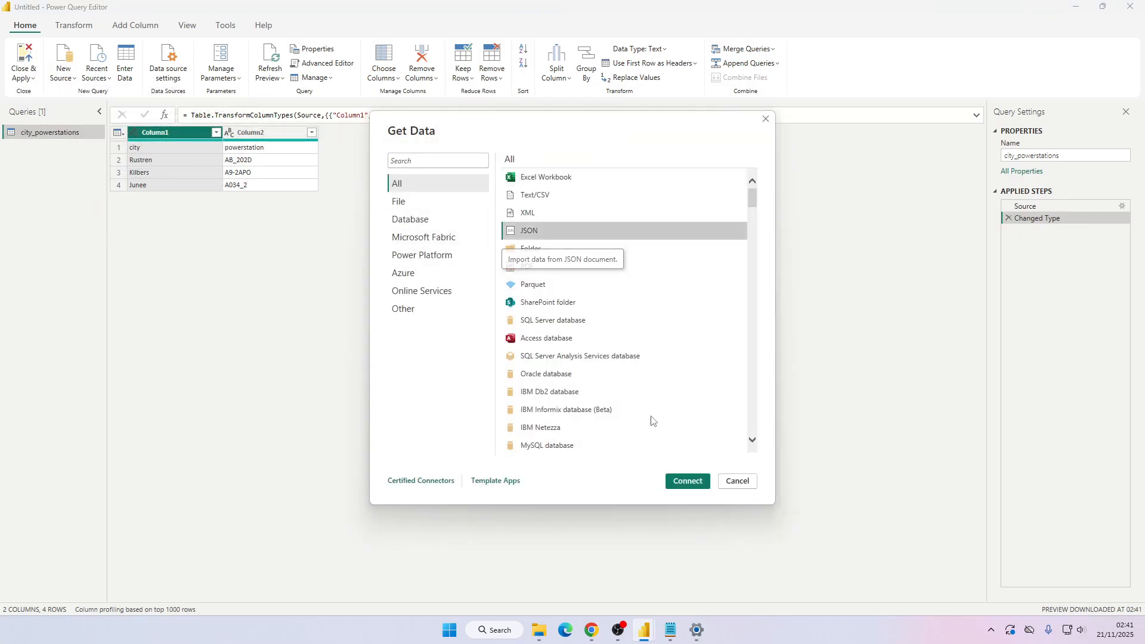
left_click(687, 481)
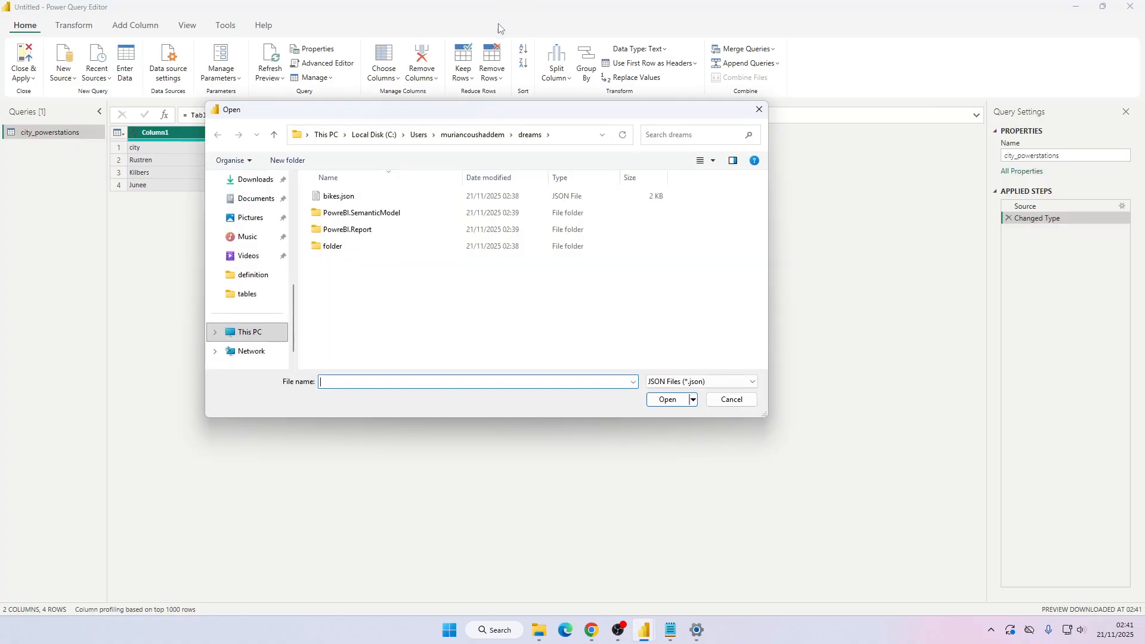
double_click(382, 197)
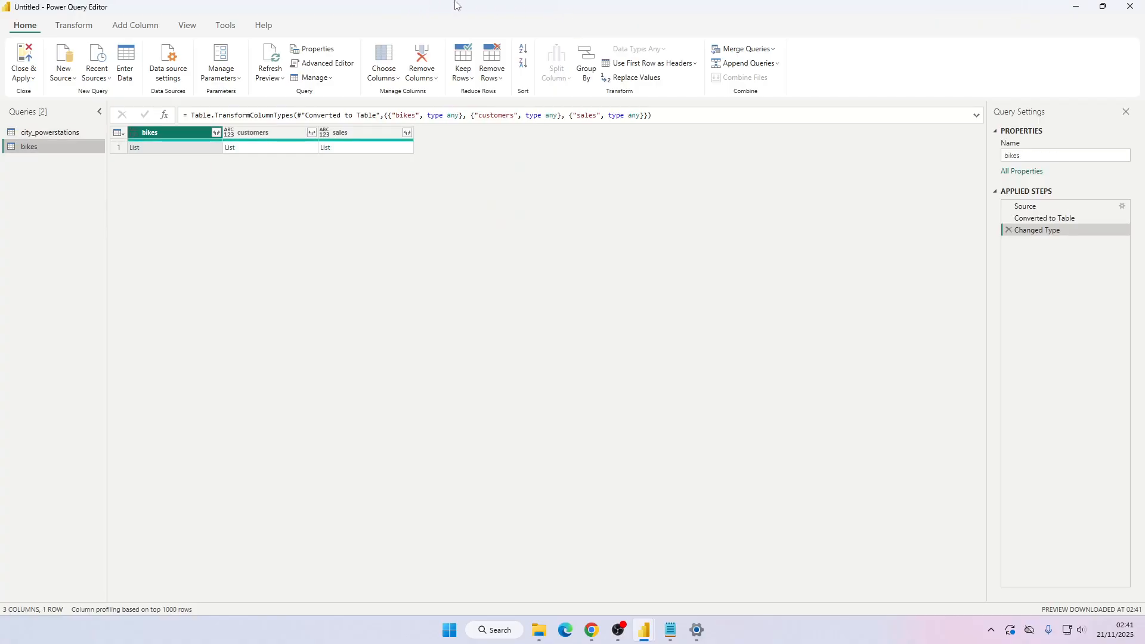
Switch to Notepad and close the meeting notes tab without saving.
key("alt+Tab")
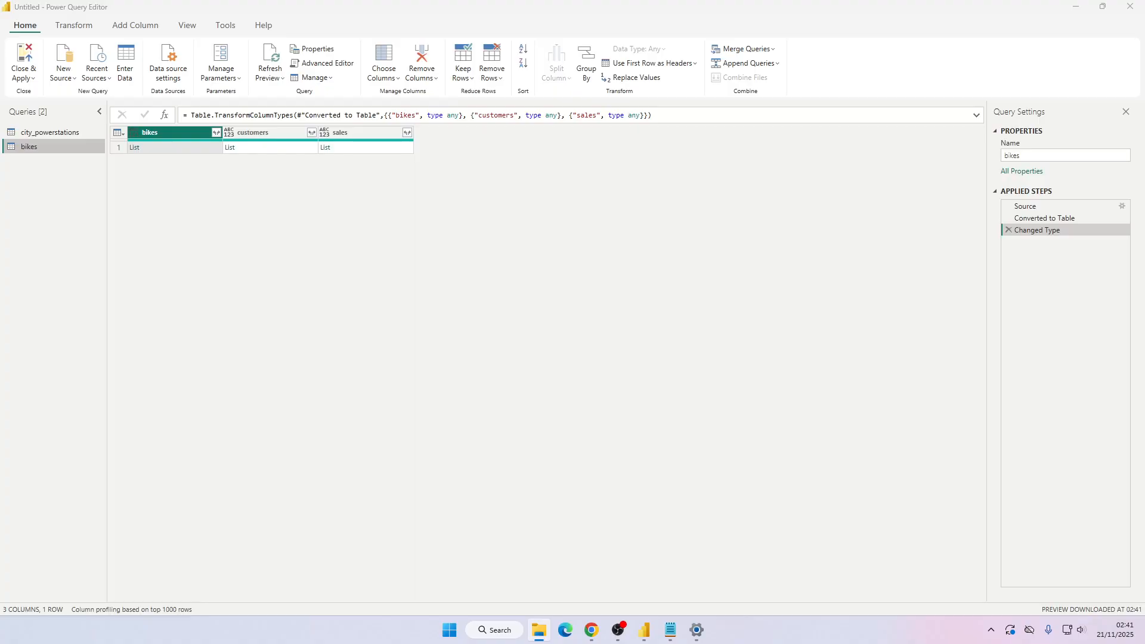
key("alt+Tab")
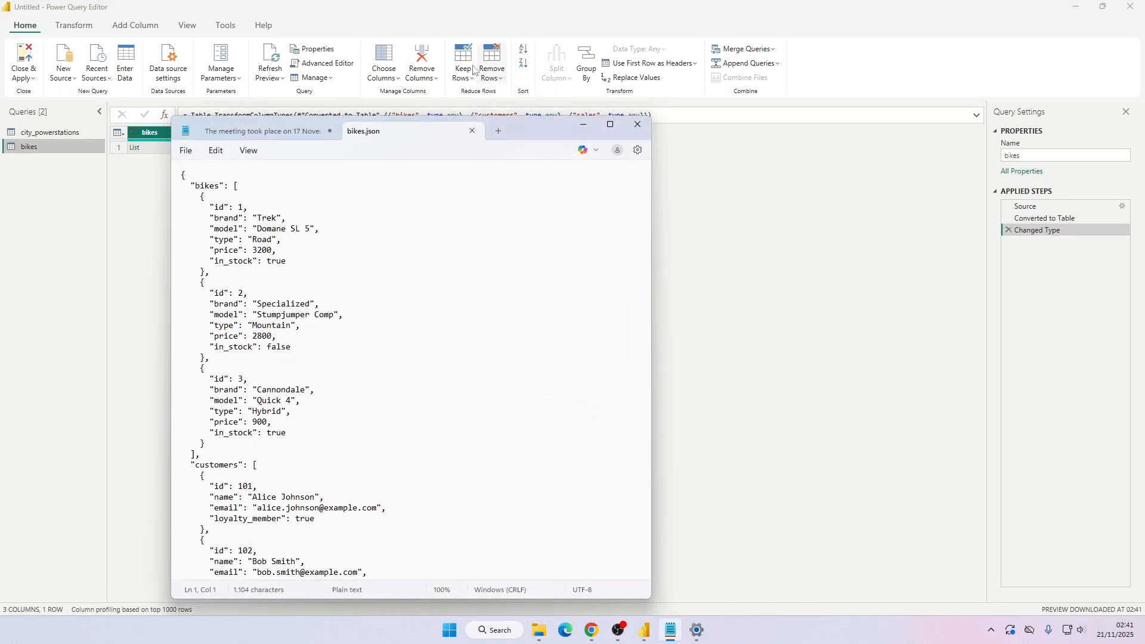
left_click(309, 132)
left_click(329, 130)
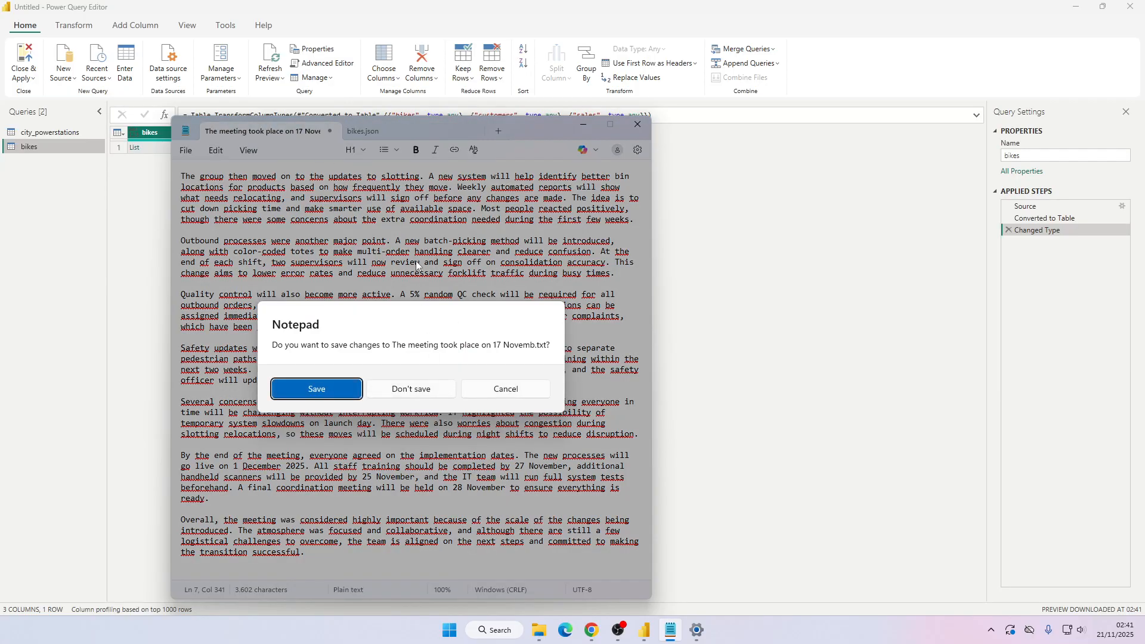
left_click(421, 388)
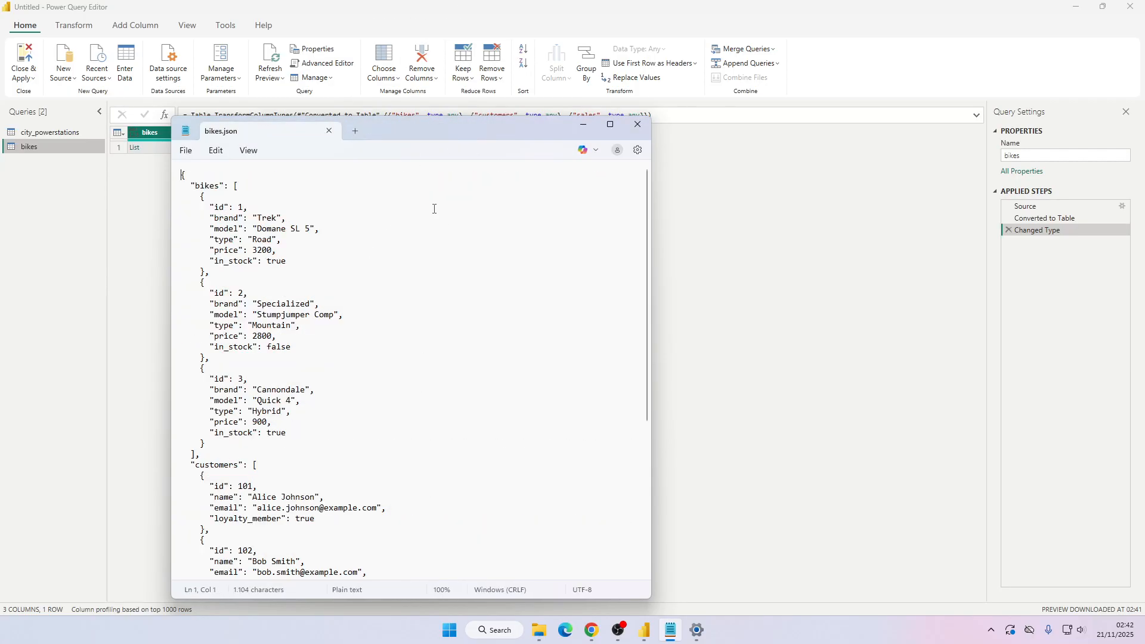
Review the nested bikes, customers and sales structure of bikes.json in Notepad, then minimize it.
left_click(563, 115)
key("alt+Tab")
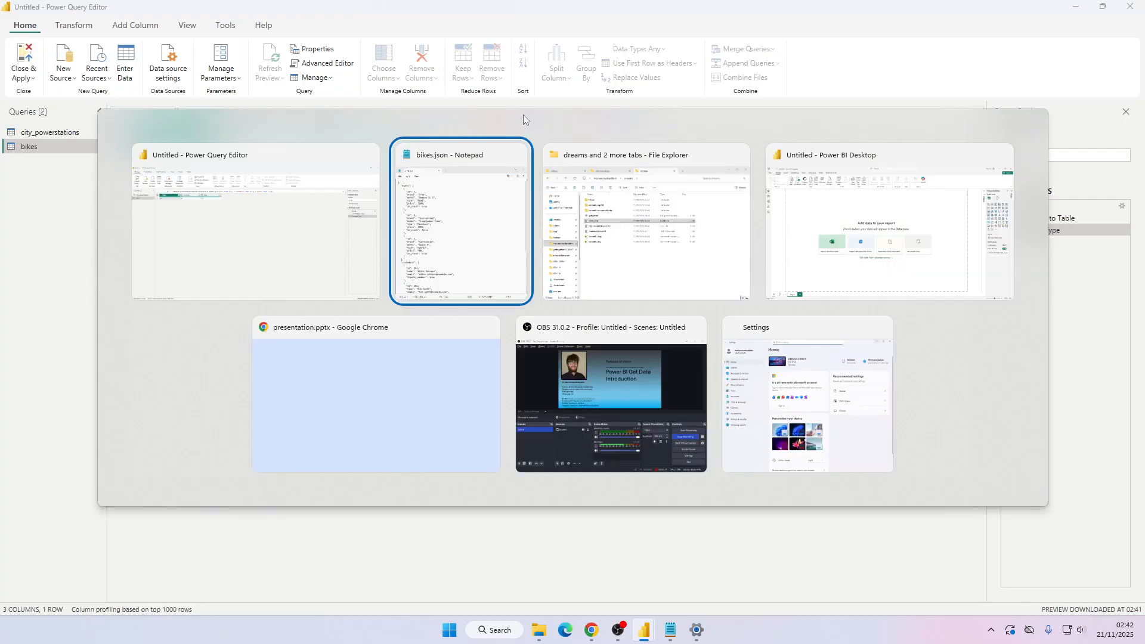
left_click_drag(526, 116, 518, 31)
left_click_drag(206, 112, 272, 261)
left_click(231, 376)
scroll(232, 376, "down", 5)
left_click_drag(201, 371, 285, 431)
left_click(281, 306)
scroll(280, 306, "up", 5)
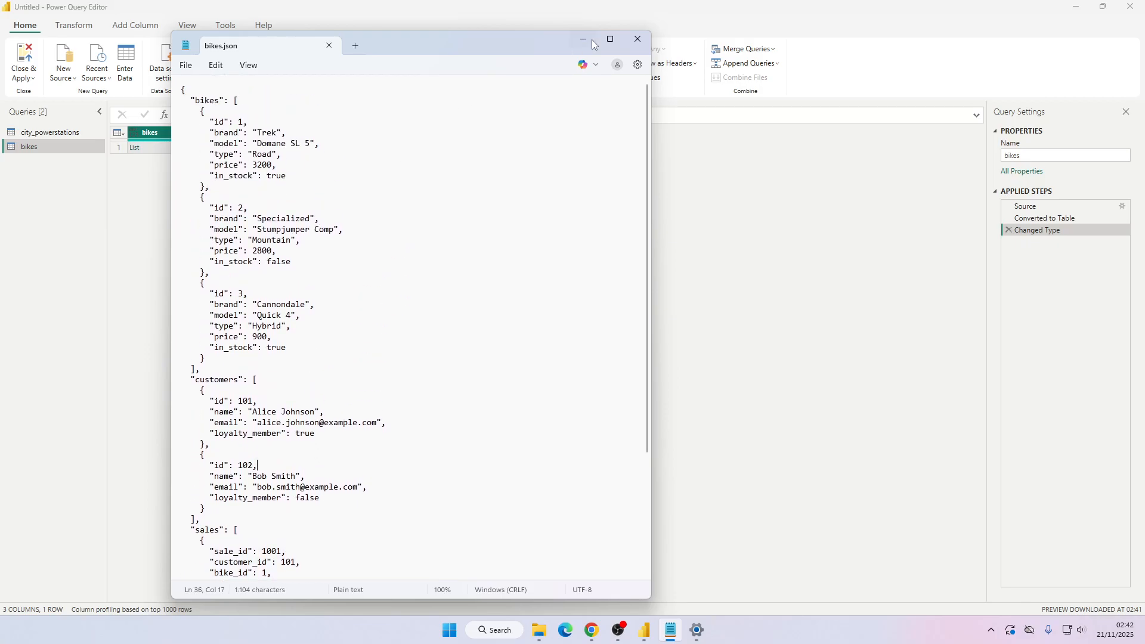
left_click(585, 39)
Examine the header menus and expand options of the bikes, customers and sales list columns.
left_click(267, 133)
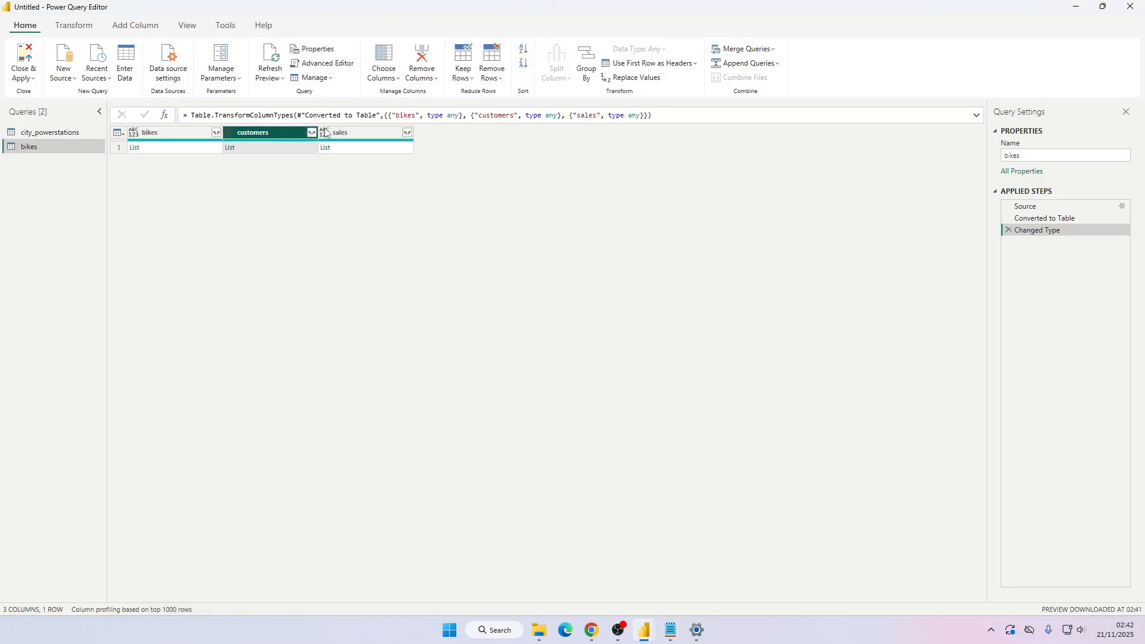
left_click(346, 133)
left_click(117, 132)
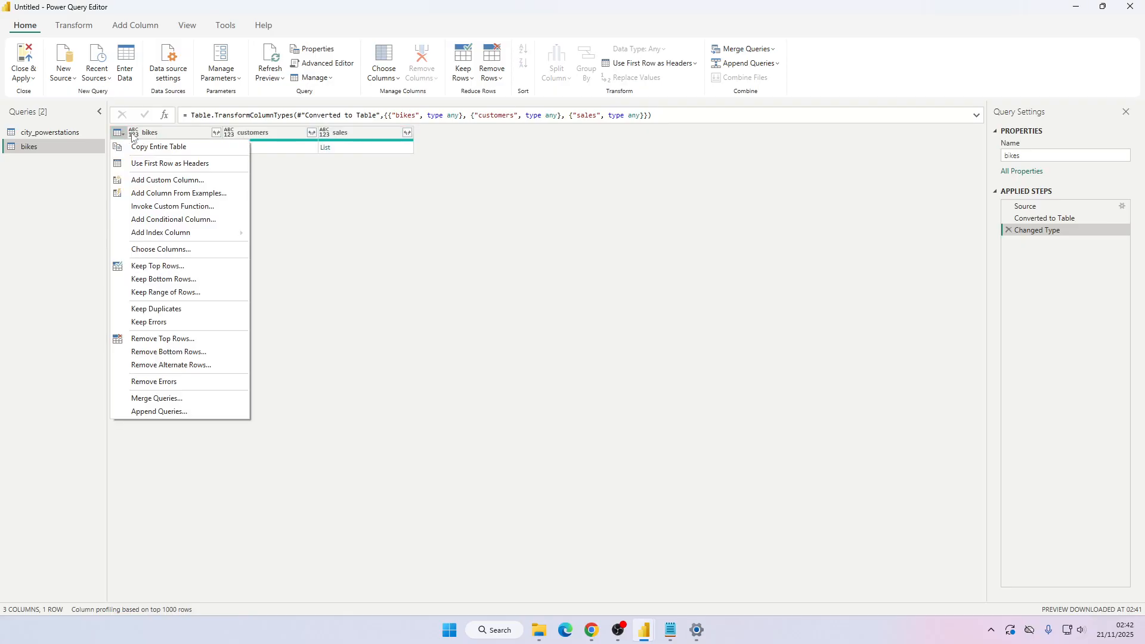
left_click(208, 136)
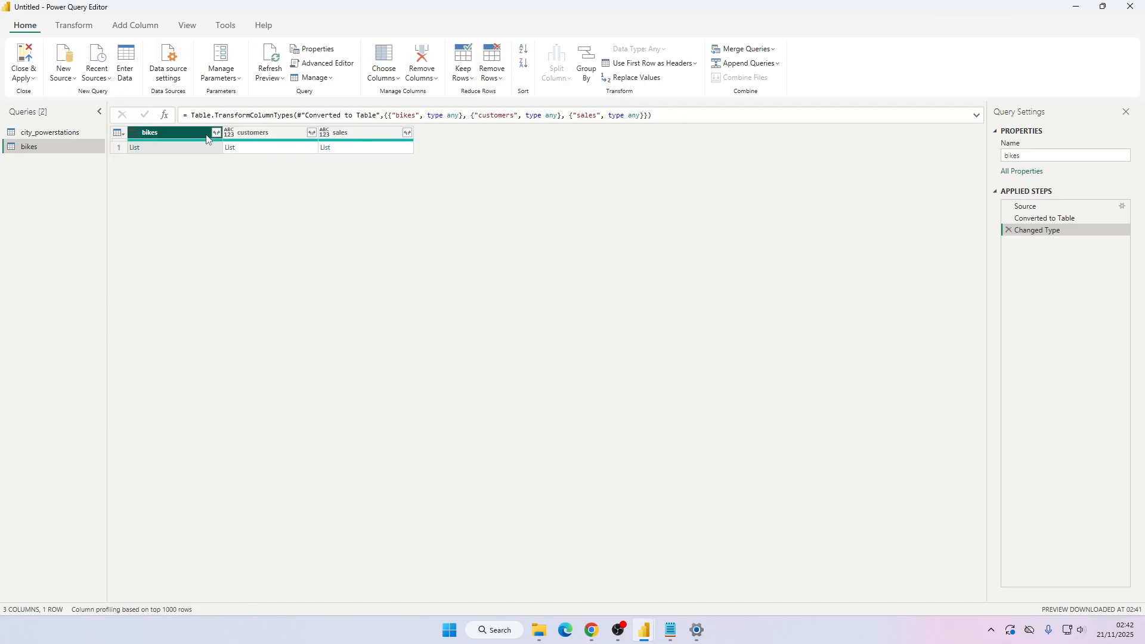
left_click(216, 133)
left_click(195, 130)
left_click(367, 134, "shift")
right_click(385, 132)
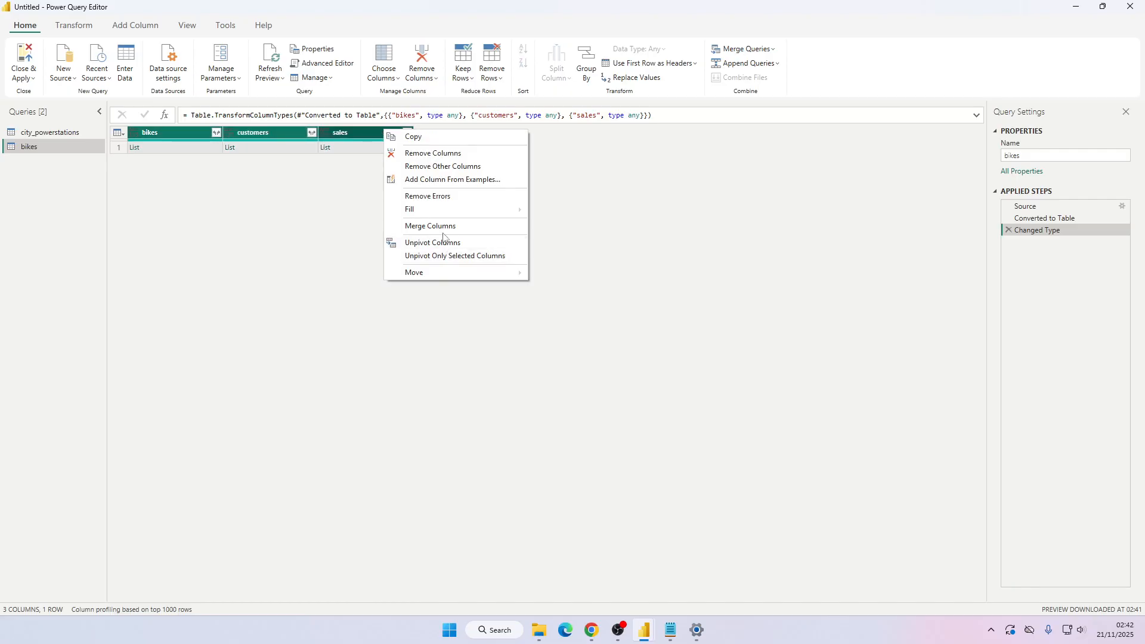
left_click(352, 193)
left_click(392, 134)
left_click(277, 133)
left_click(311, 132)
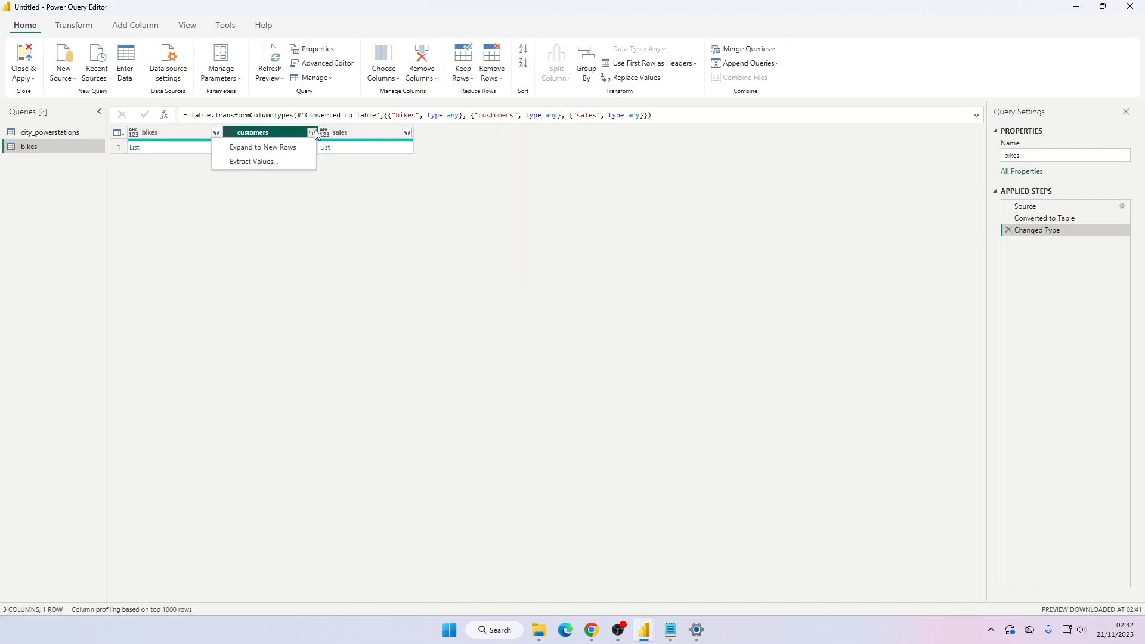
left_click(358, 133)
Extract the sales list values with a delimiter, then delete that Extracted Values step.
left_click(408, 133)
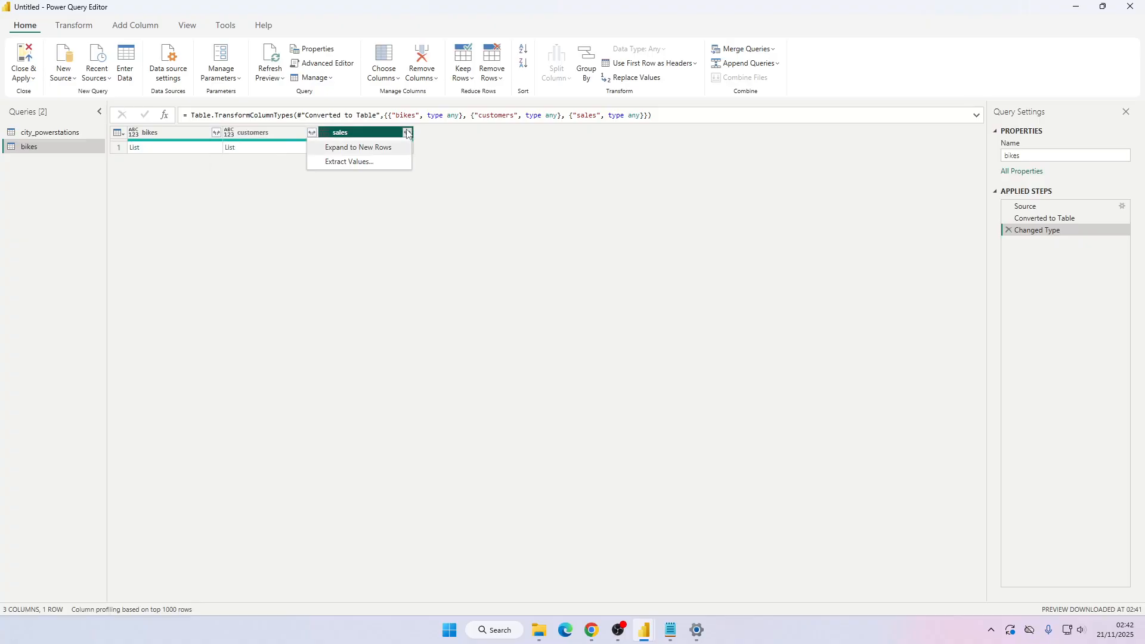
left_click(360, 165)
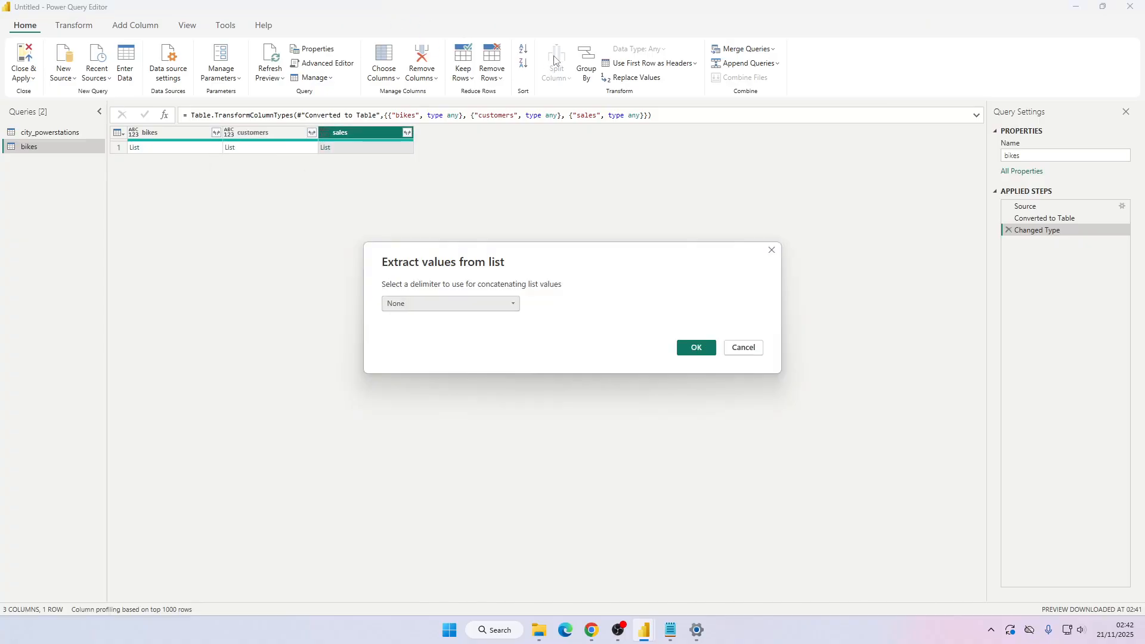
left_click(464, 301)
left_click(701, 350)
left_click(458, 304)
left_click(417, 315)
left_click(696, 348)
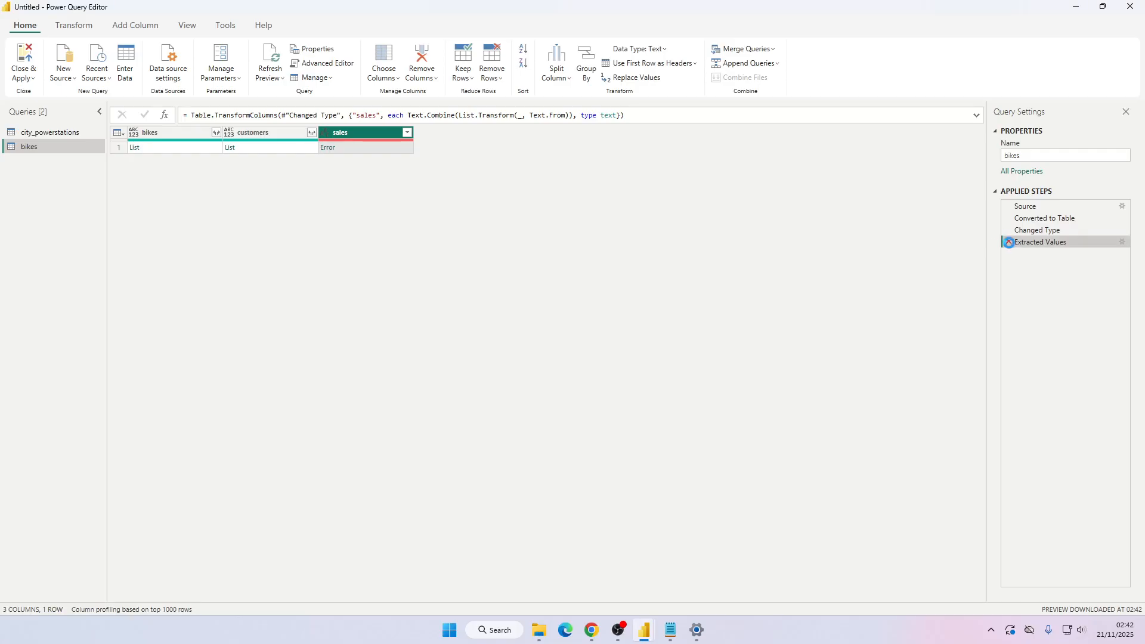
left_click(1009, 243)
Expand the bikes list to new rows, then expand its records into all fields using the original column name as prefix.
left_click(216, 133)
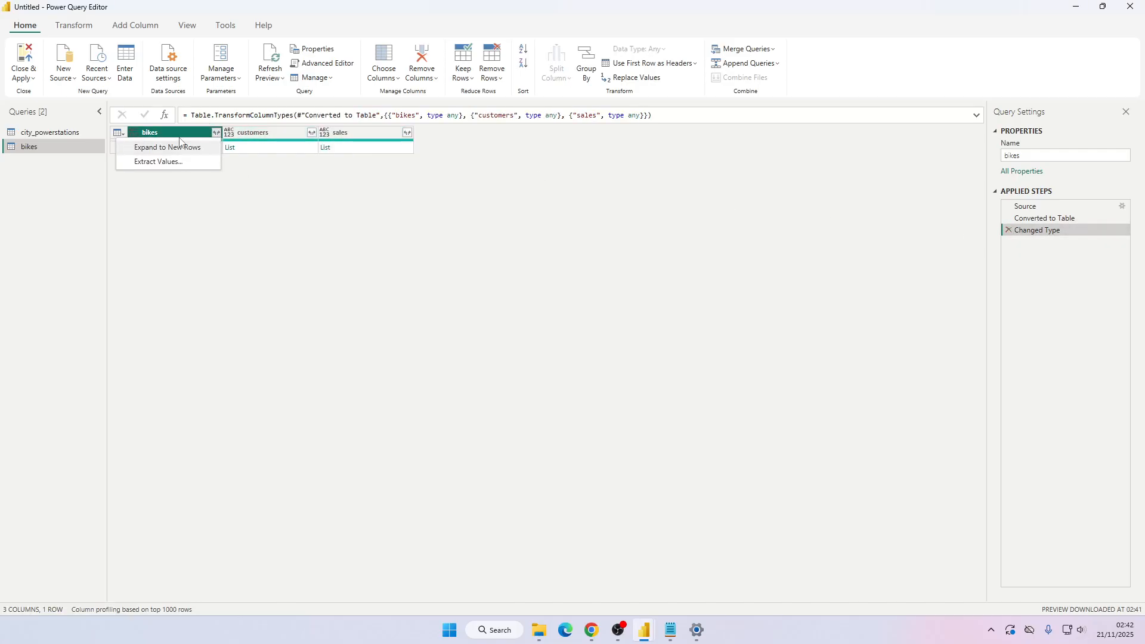
left_click(180, 143)
left_click(216, 133)
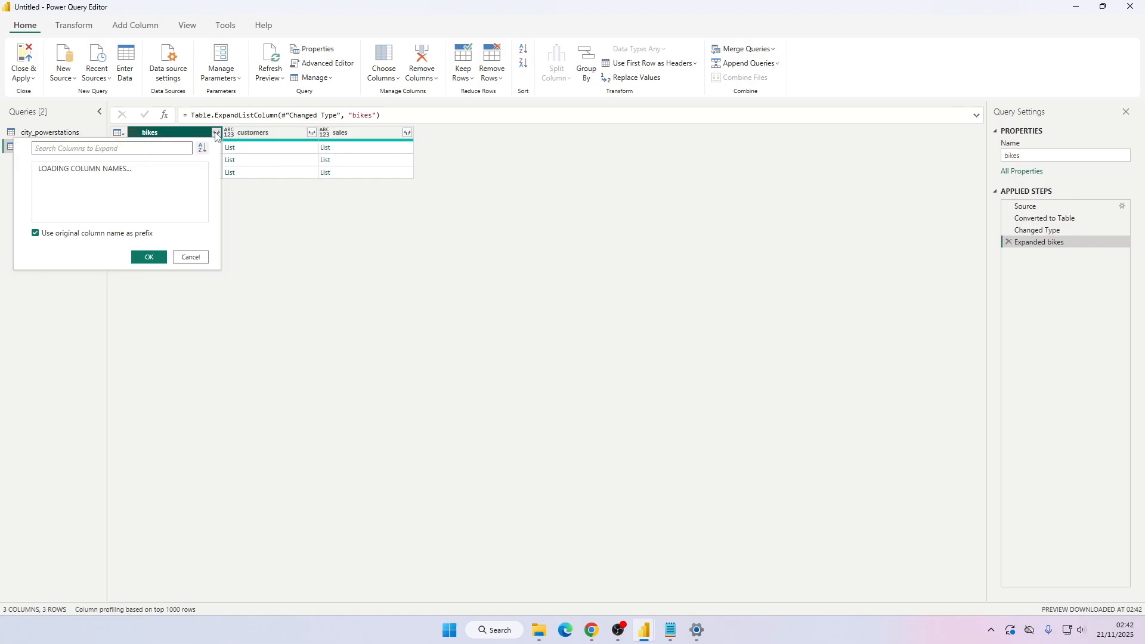
left_click(149, 298)
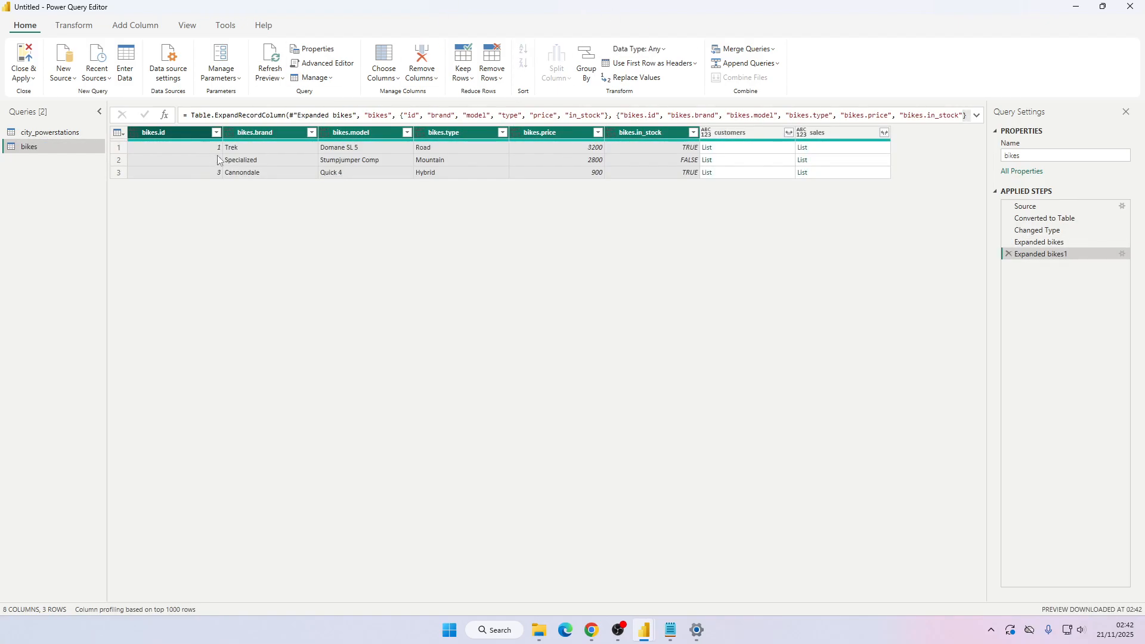
Inspect the expanded bike rows' brand and model values.
left_click(263, 143)
left_click(276, 164)
left_click(281, 172)
left_click(359, 162)
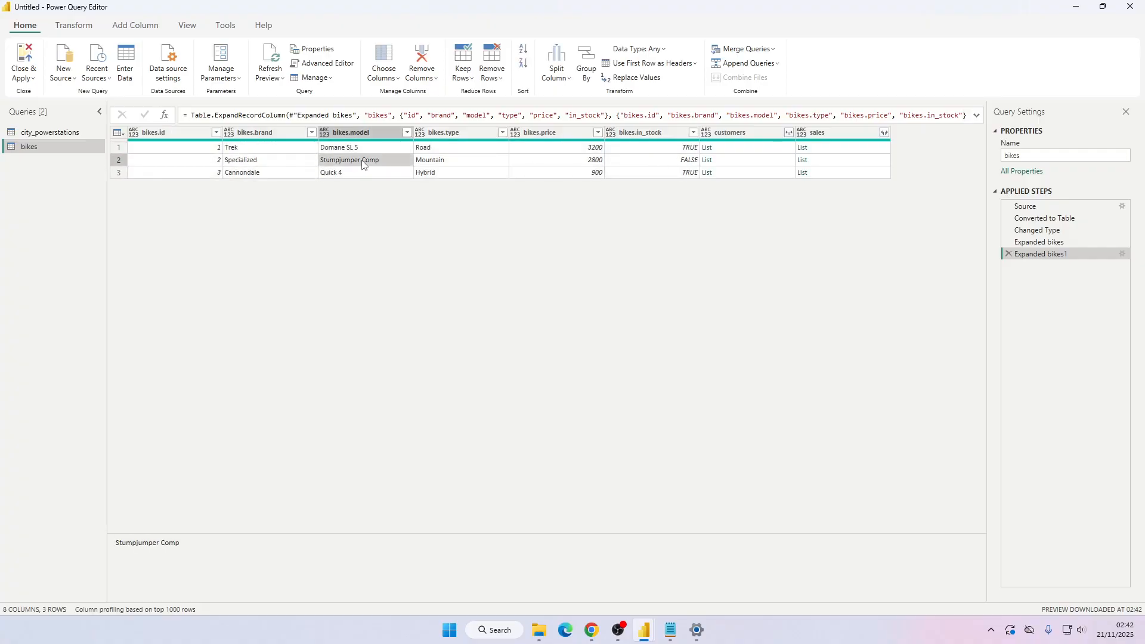
left_click(363, 151)
left_click(370, 169)
Expand the customers list to new rows, then expand its records into all fields using the original column name as prefix.
left_click(788, 133)
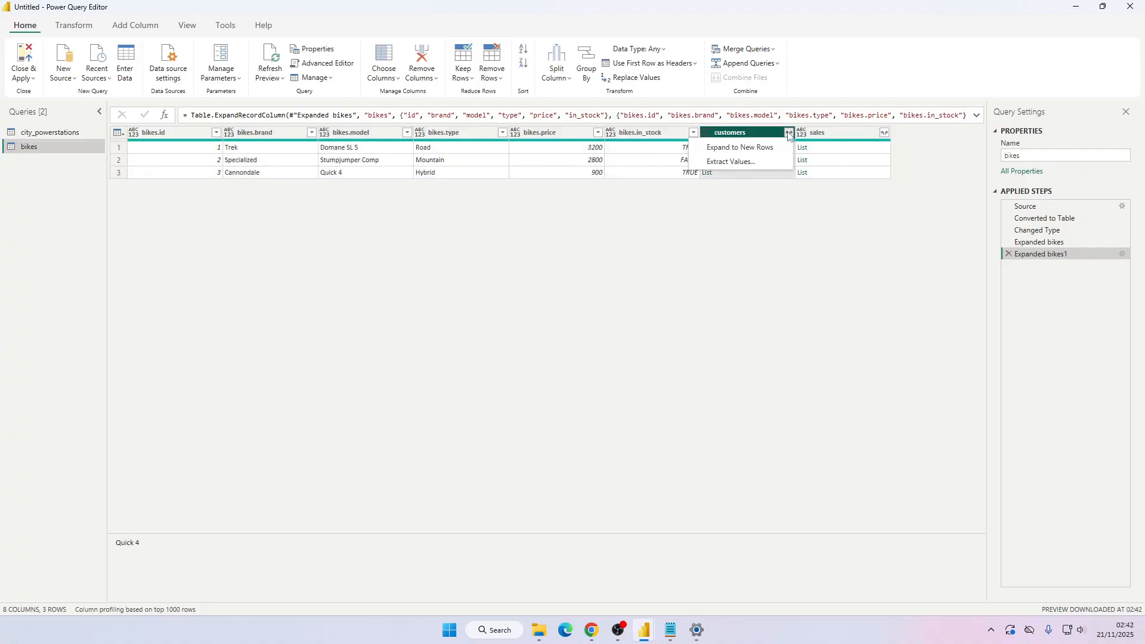
left_click(742, 146)
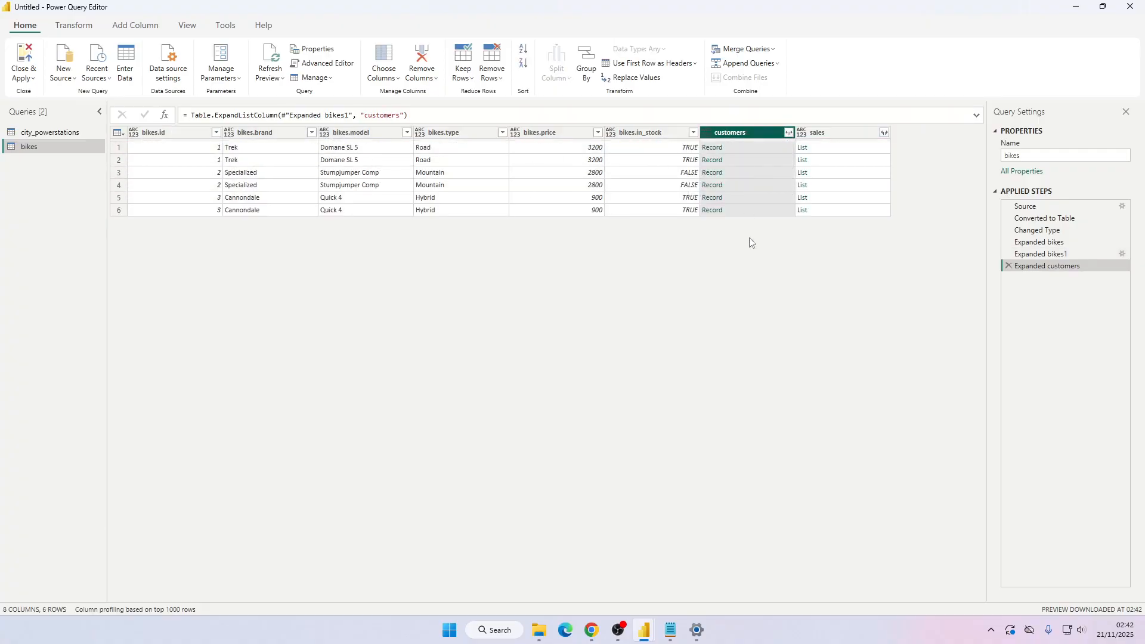
left_click(789, 132)
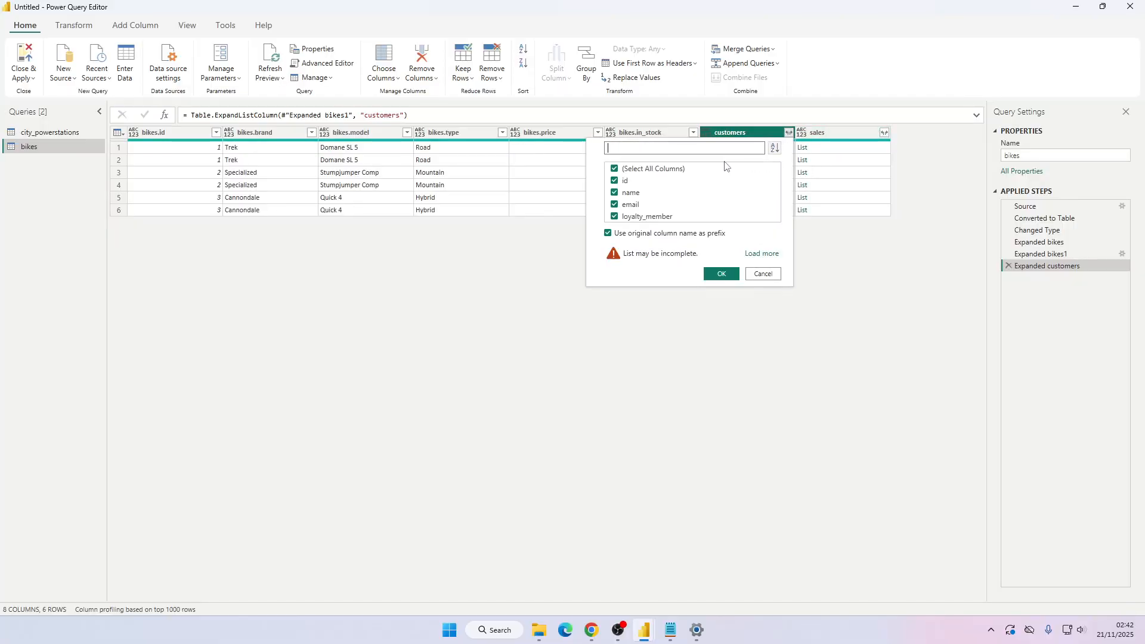
left_click(716, 281)
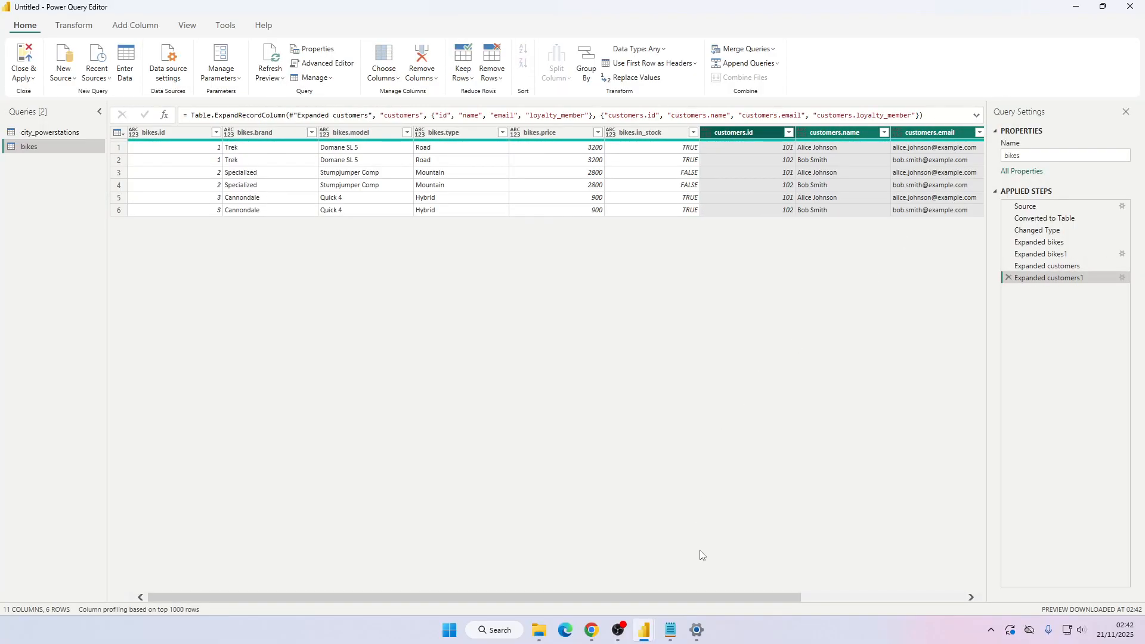
Expand the sales list to new rows, then expand its records into all fields using the original column name as prefix.
left_click_drag(760, 602, 995, 587)
left_click(977, 133)
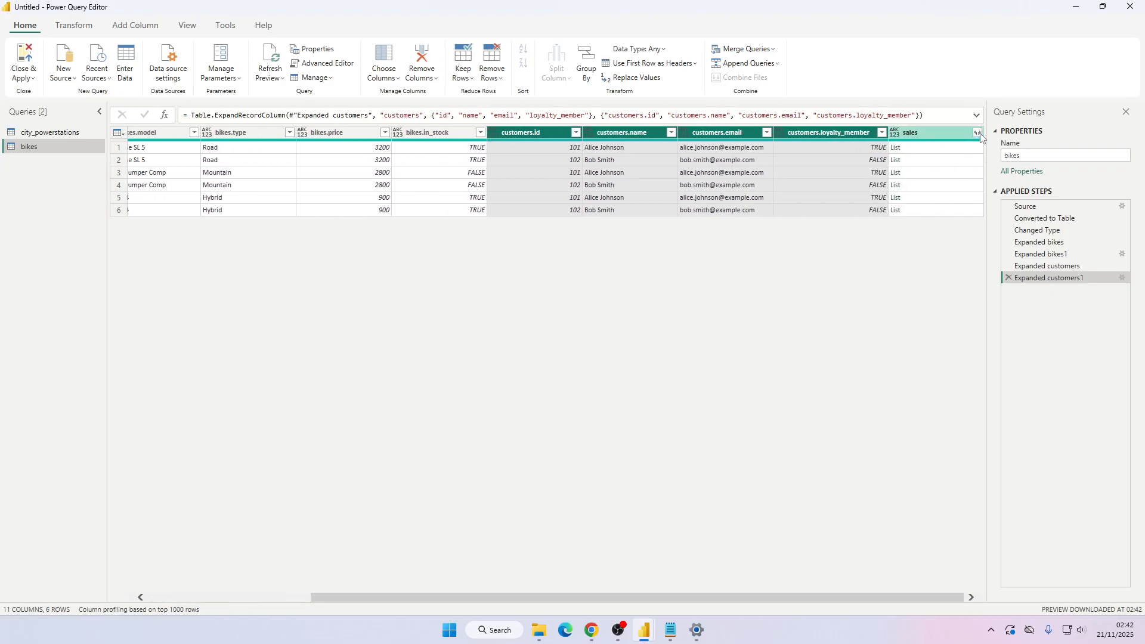
left_click(931, 147)
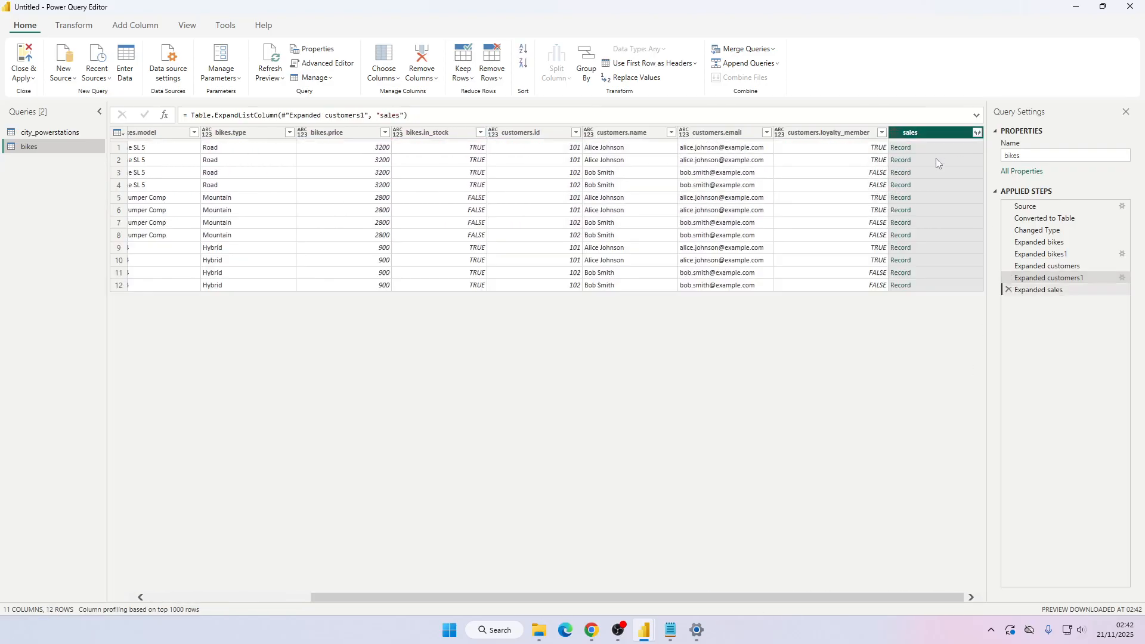
left_click(977, 133)
left_click(911, 301)
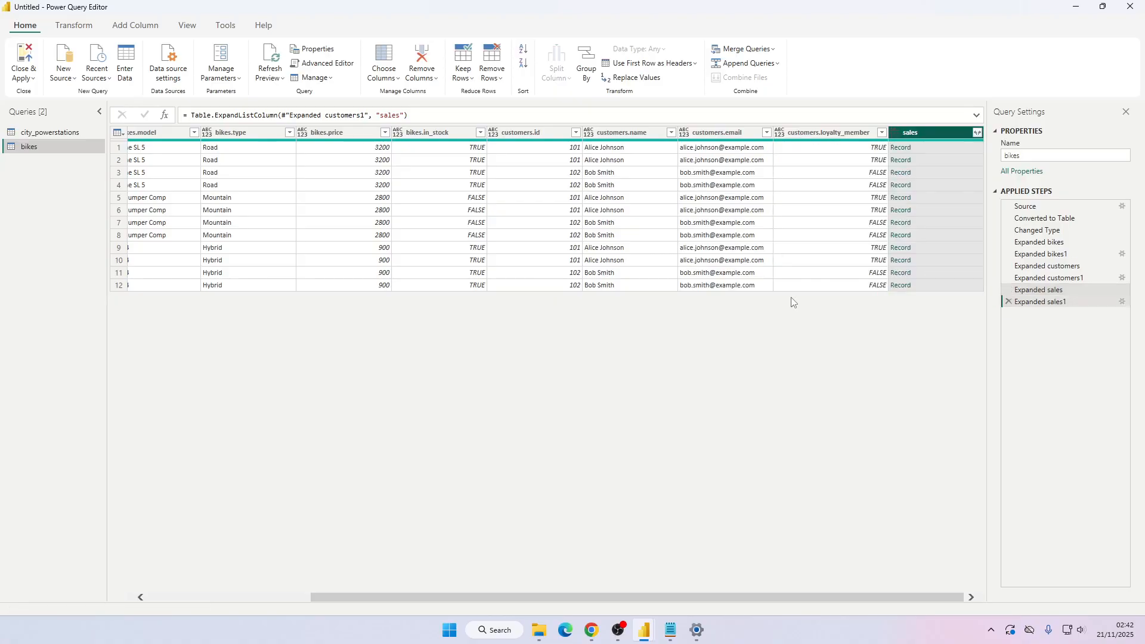
Review the bikes and sales sections of bikes.json in the text editor.
left_click_drag(679, 599, 310, 558)
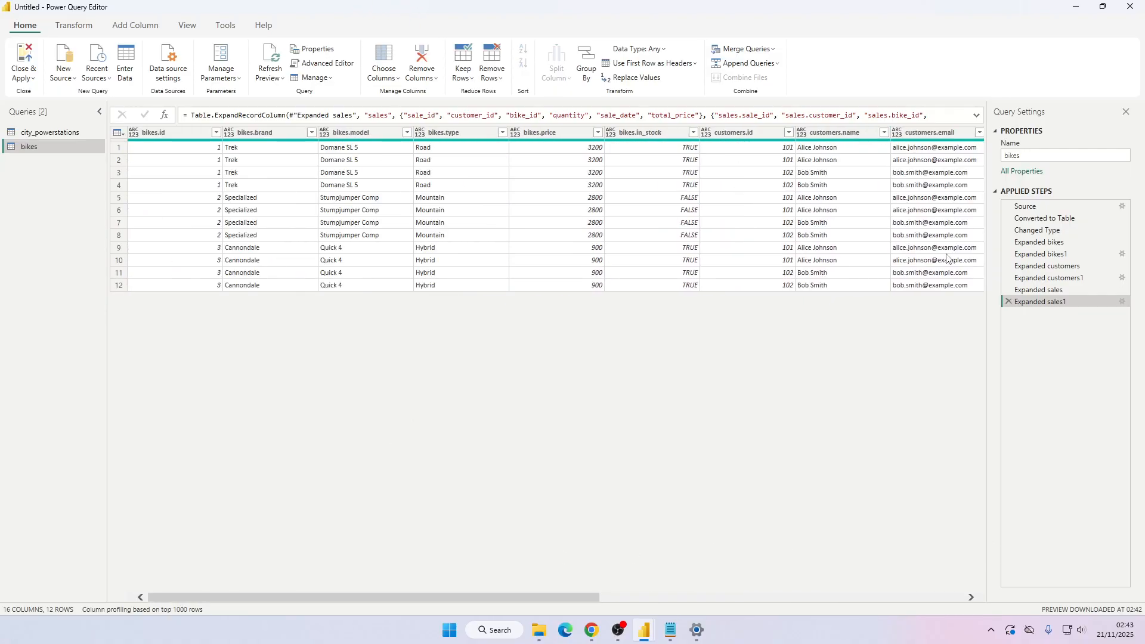
key("alt+Tab")
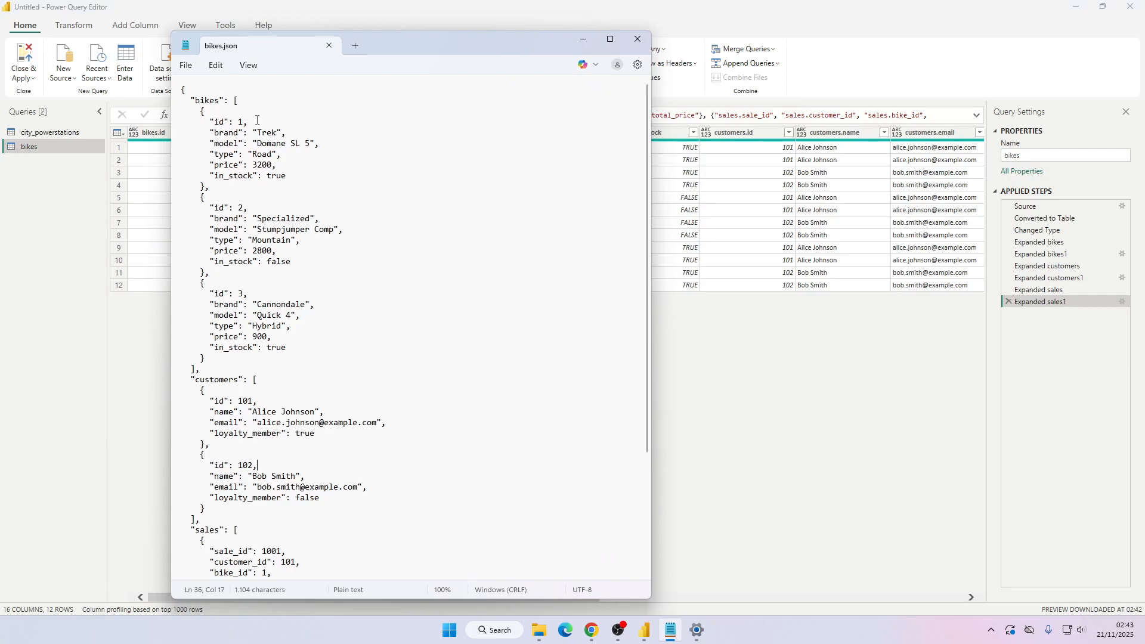
scroll(230, 177, "down", 2)
scroll(203, 120, "up", 2)
left_click_drag(193, 97, 231, 369)
scroll(231, 373, "down", 5)
left_click_drag(191, 231, 230, 562)
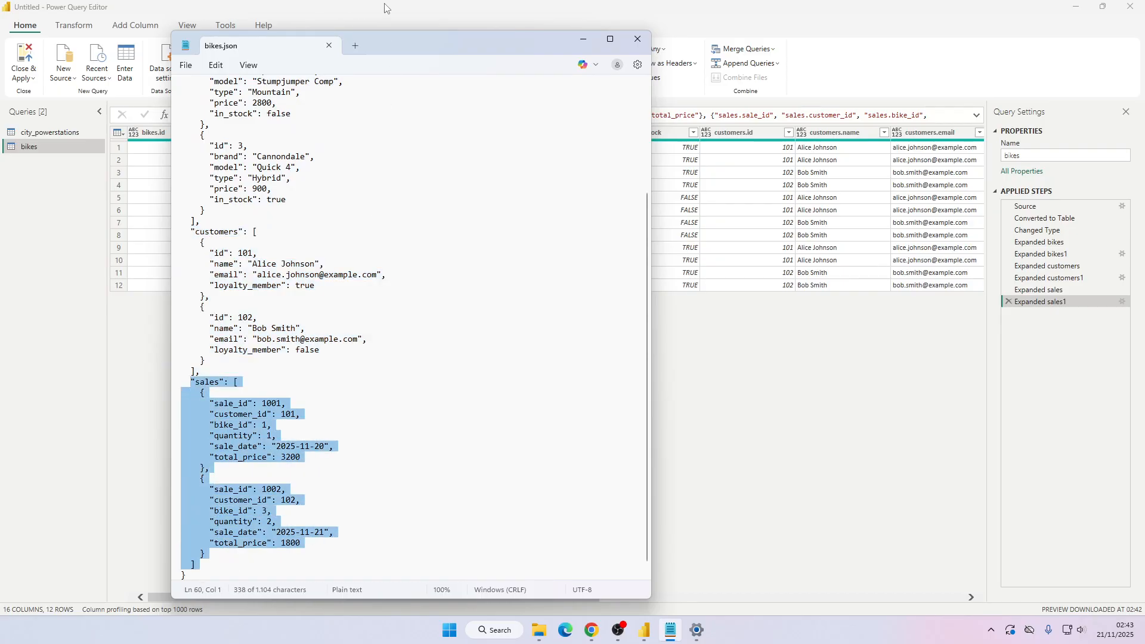
scroll(417, 298, "up", 5)
left_click(200, 3)
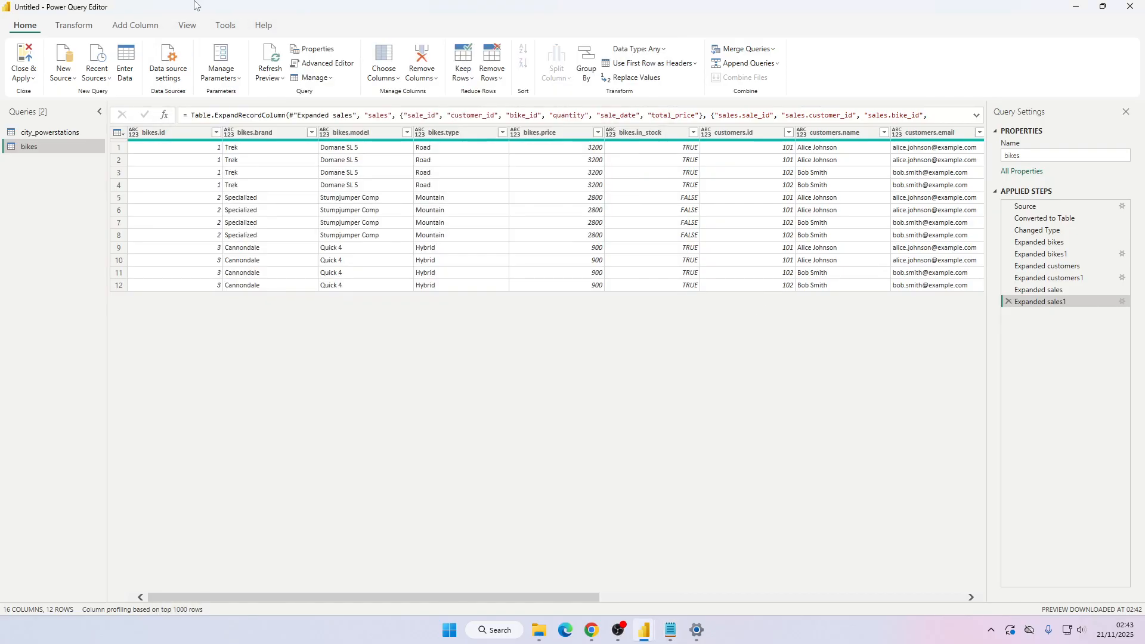
Inspect the bike, customer and loyalty values across the expanded table rows.
left_click(238, 148)
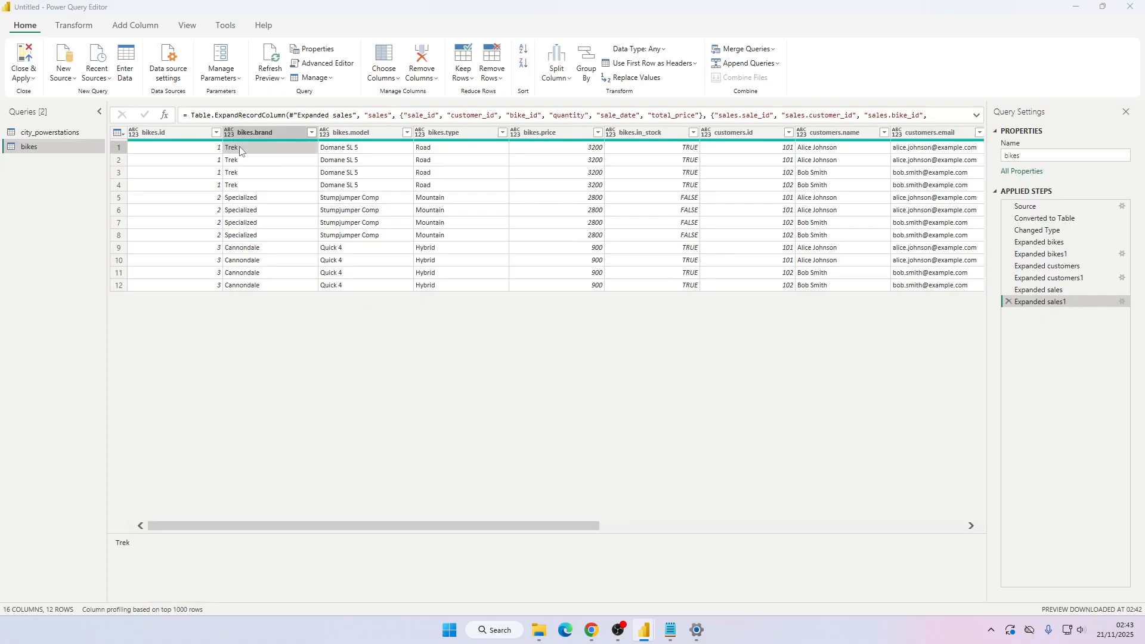
key("alt+Tab")
left_click_drag(198, 112, 314, 190)
scroll(314, 190, "down", 2)
left_click(359, 5)
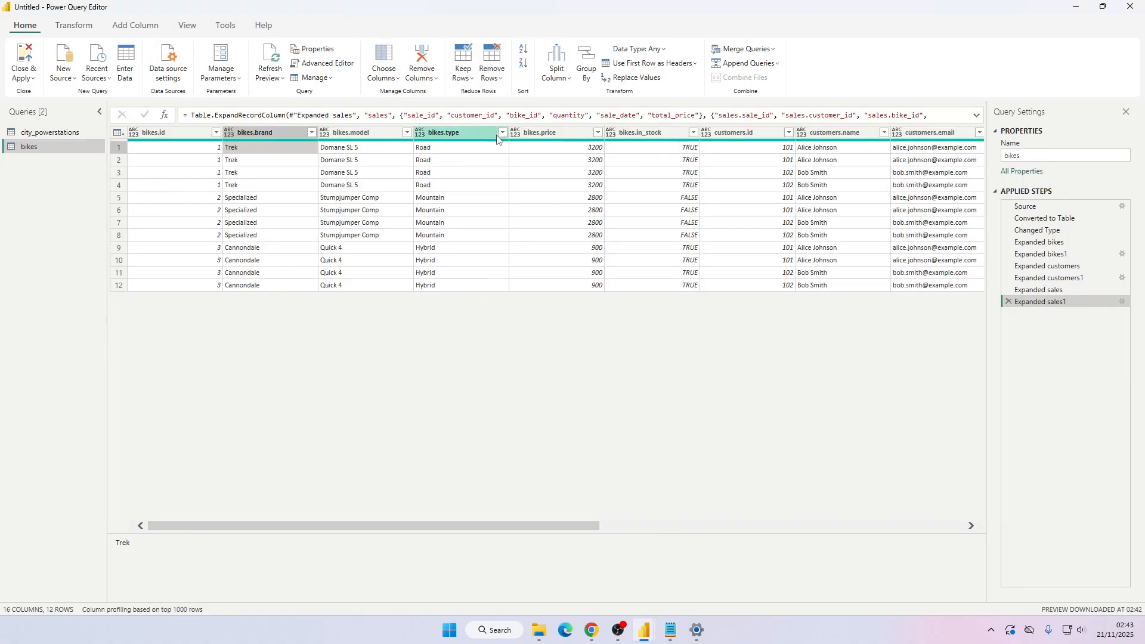
left_click(572, 149)
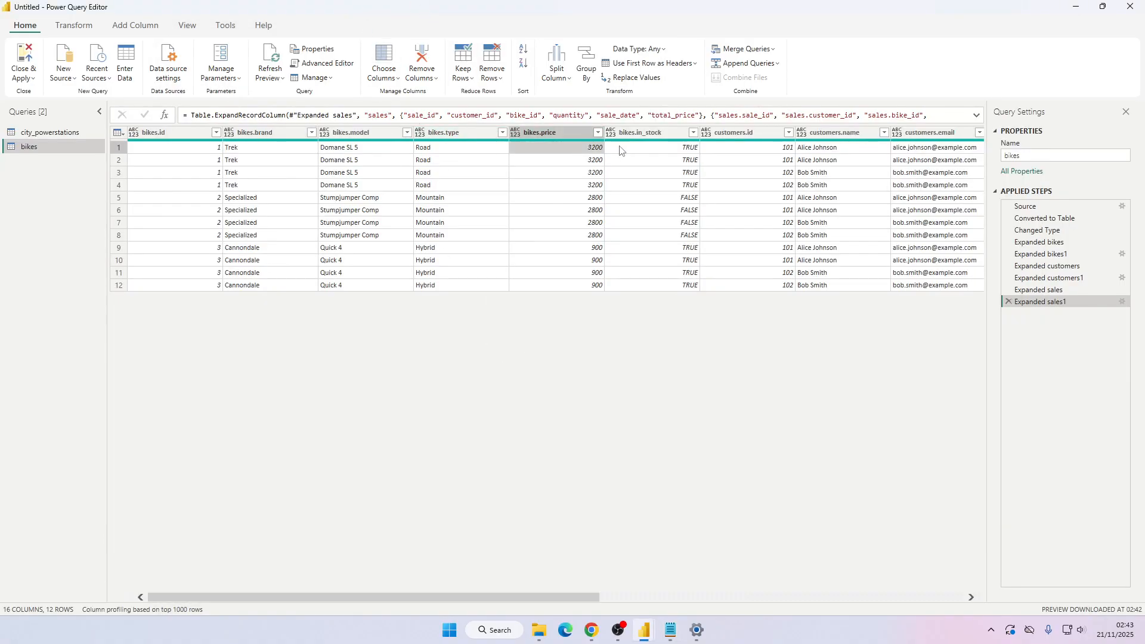
left_click(779, 152)
left_click(819, 151)
left_click(754, 150)
left_click_drag(571, 524, 714, 525)
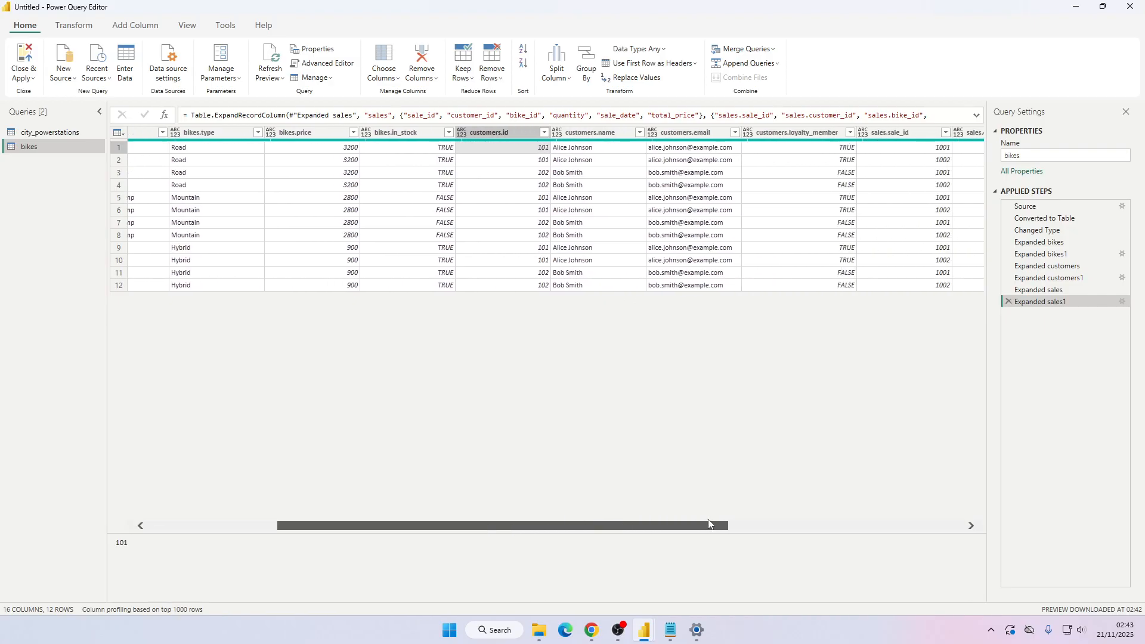
left_click(523, 157)
left_click(523, 172)
left_click(558, 149)
left_click(667, 152)
left_click(638, 158)
left_click(609, 158)
left_click(877, 173)
left_click(787, 160)
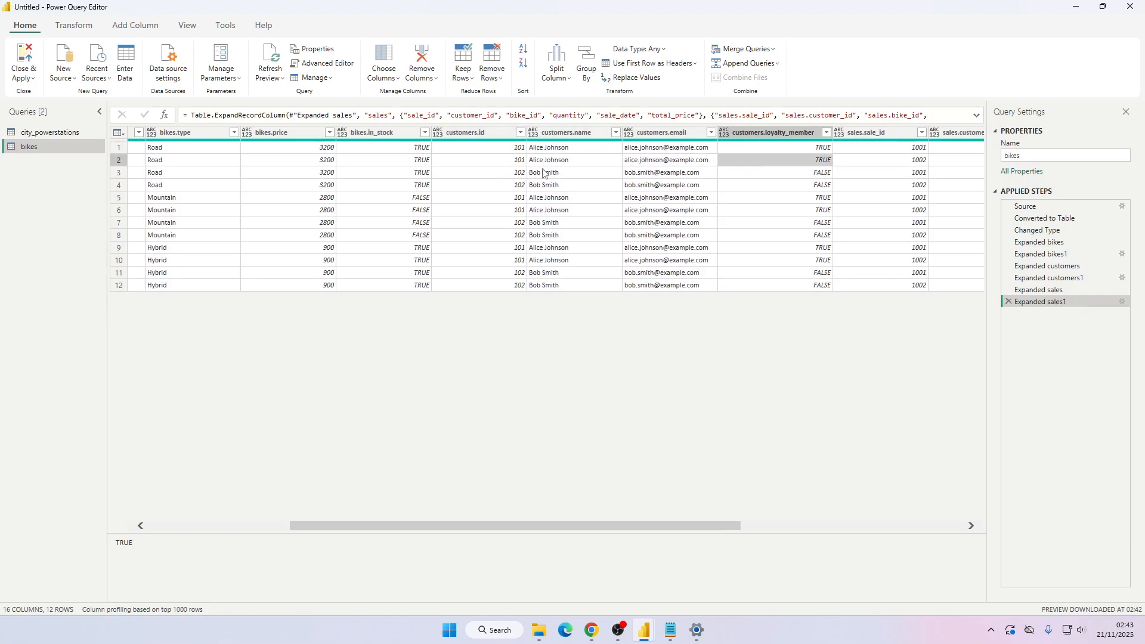
left_click_drag(641, 524, 489, 496)
Review the customers section of bikes.json in the text editor.
key("alt+Tab")
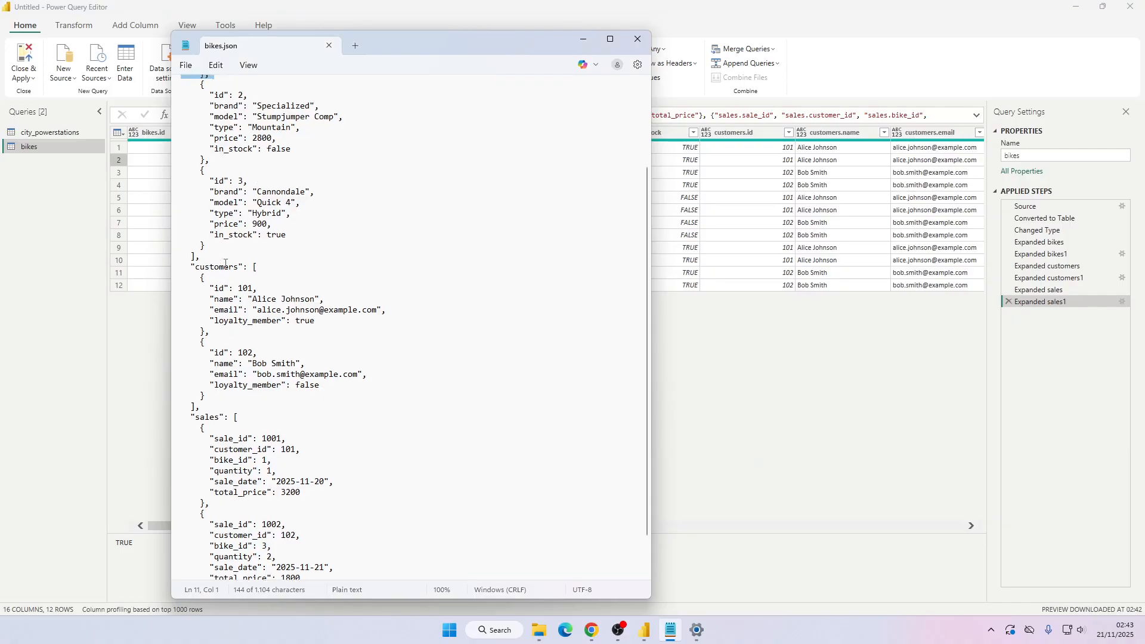
scroll(178, 325, "up", 1)
left_click_drag(237, 295, 310, 364)
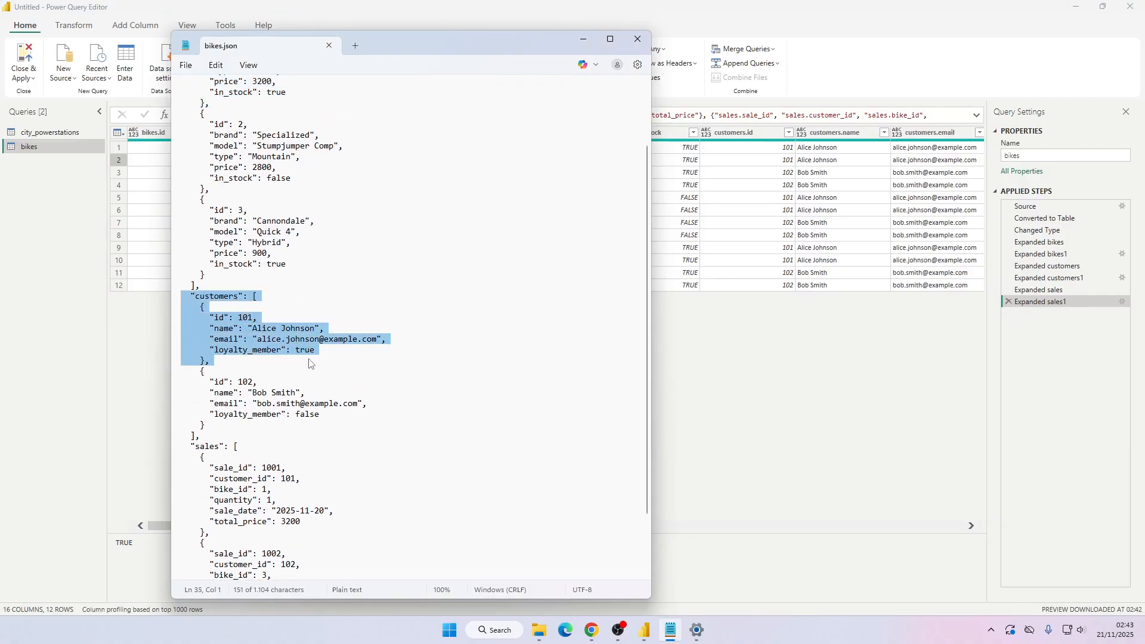
scroll(222, 102, "up", 2)
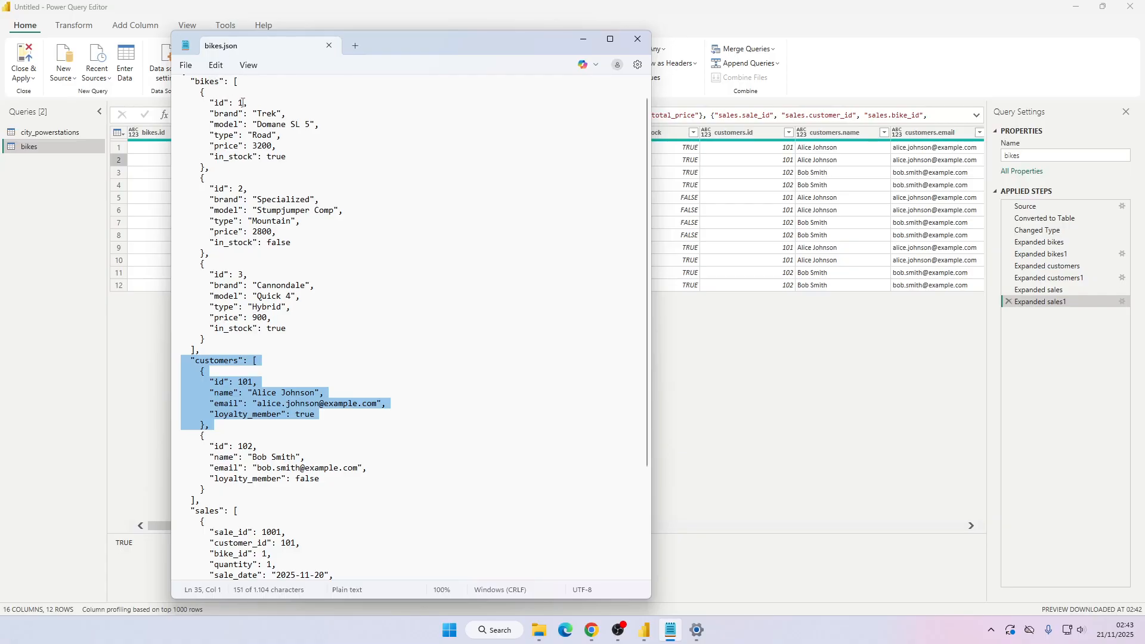
left_click(415, 13)
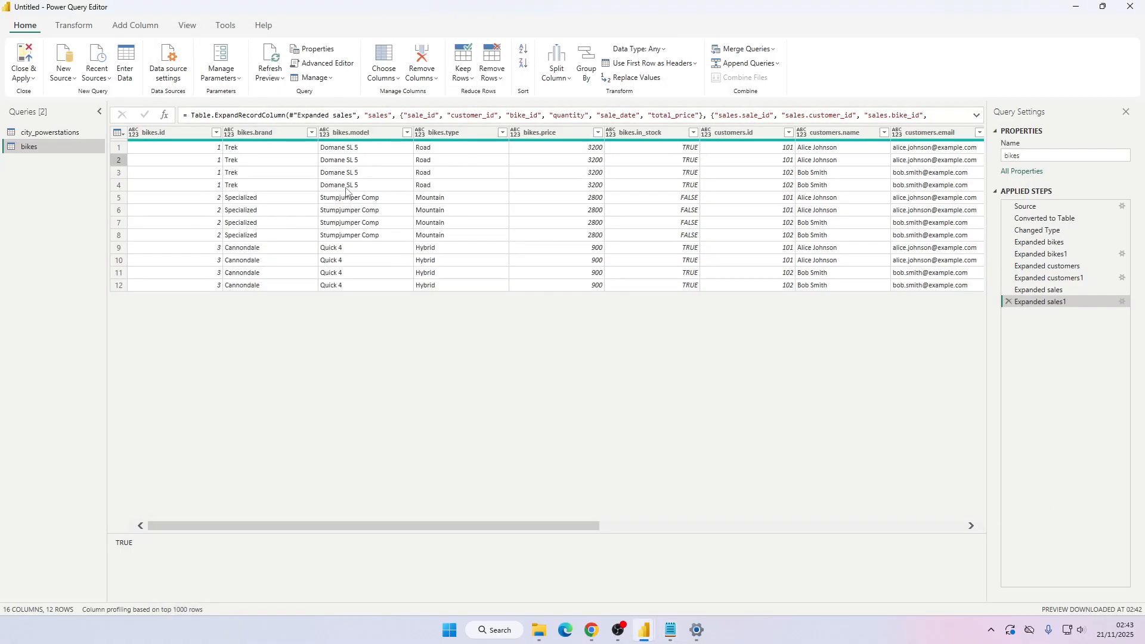
left_click(258, 173)
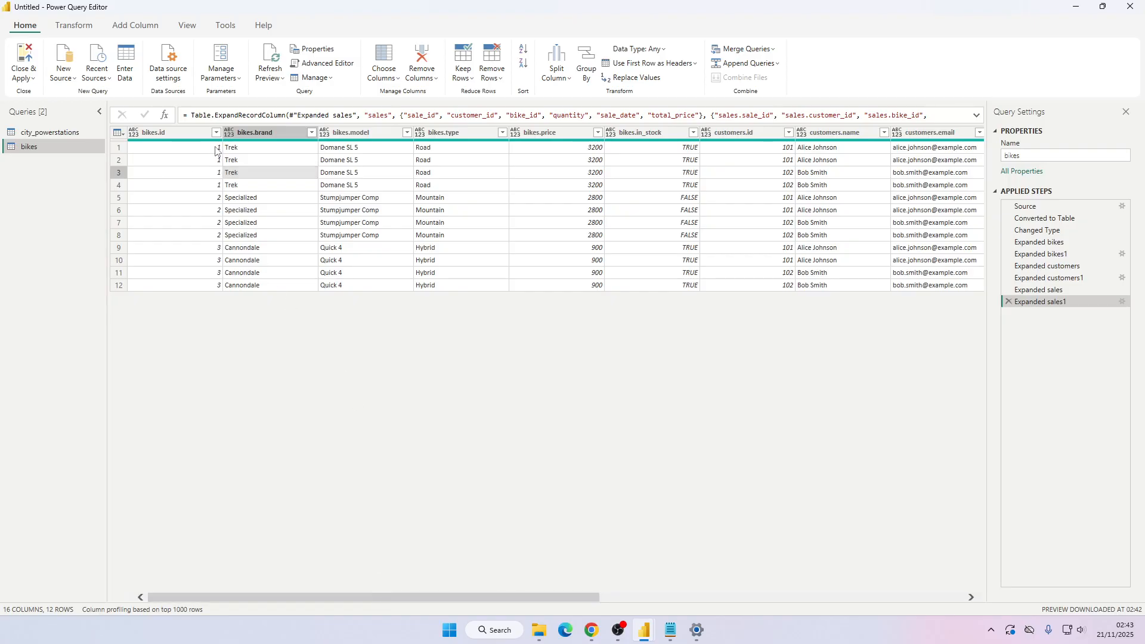
Inspect the bike brand and customer name cells in the first table rows.
mouse_move(357, 142)
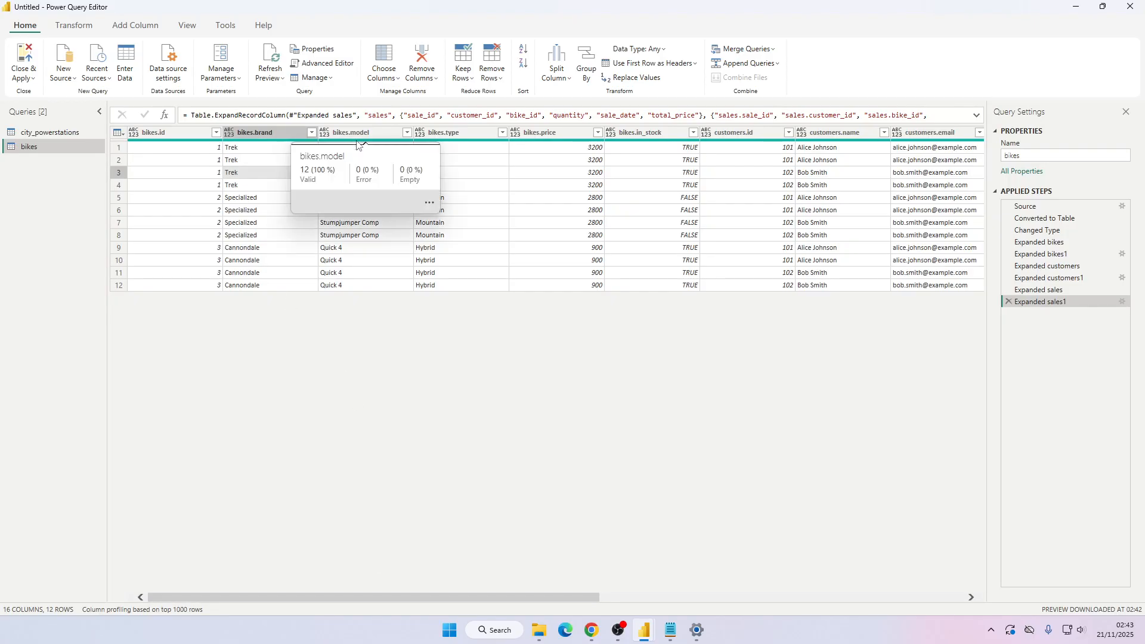
left_click(240, 150)
left_click_drag(528, 528, 308, 161)
left_click(840, 152)
left_click(841, 159)
left_click(829, 174)
left_click(830, 183)
Re-examine the customers section of bikes.json against the table.
key("alt+Tab")
scroll(411, 266, "down", 3)
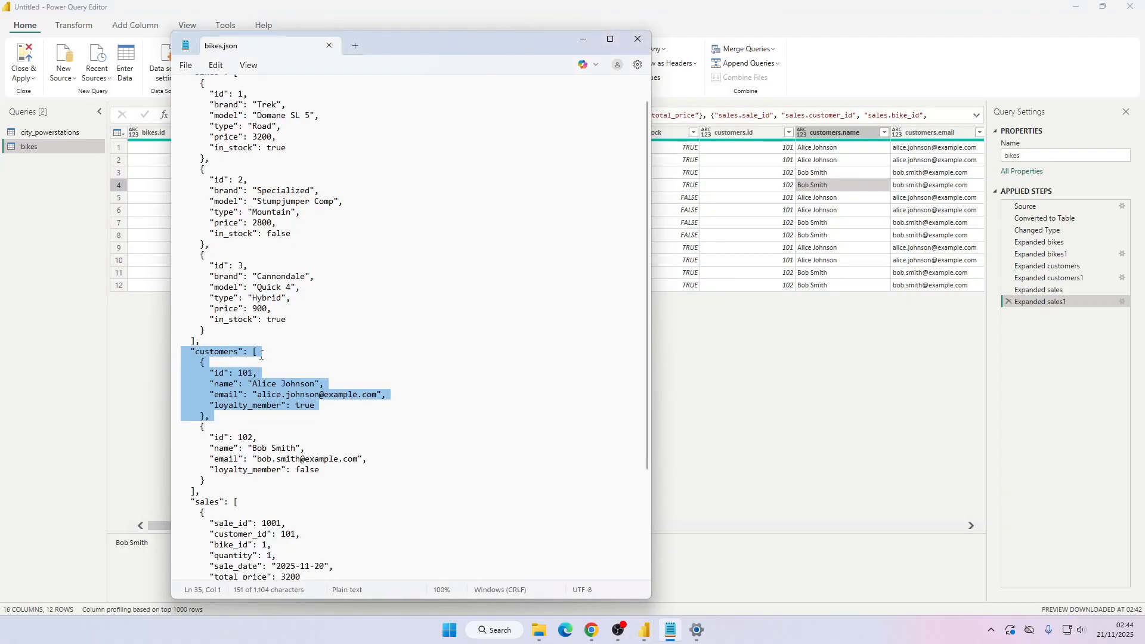
left_click_drag(191, 287, 295, 422)
left_click(411, 284)
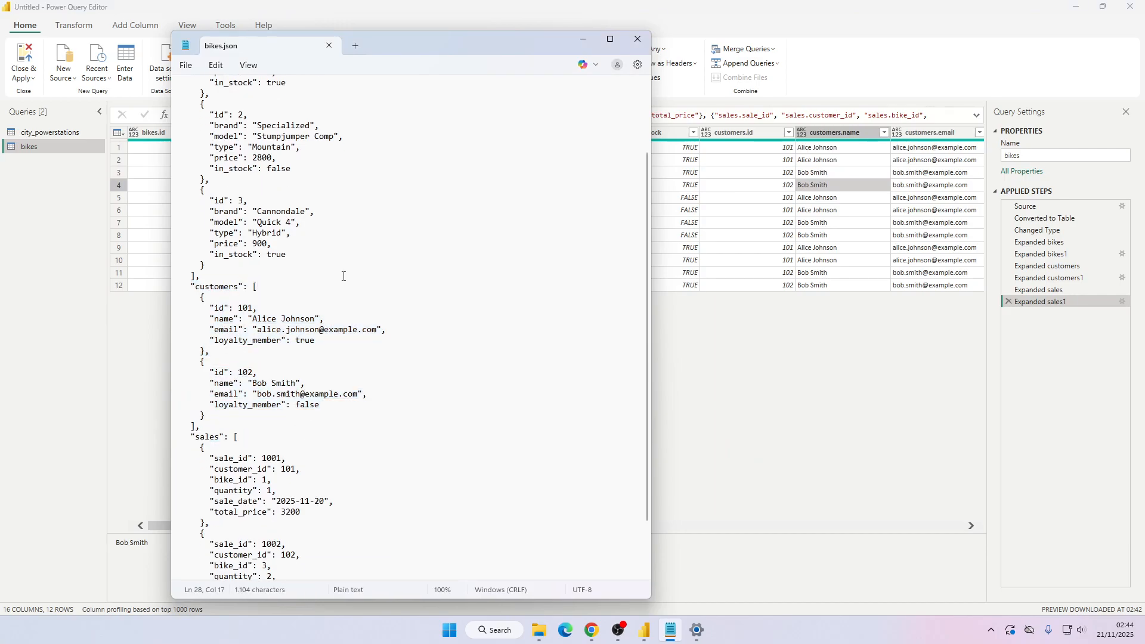
key("alt+Tab")
Inspect the sales ID and sales customer ID columns of the expanded table.
left_click_drag(579, 531, 955, 518)
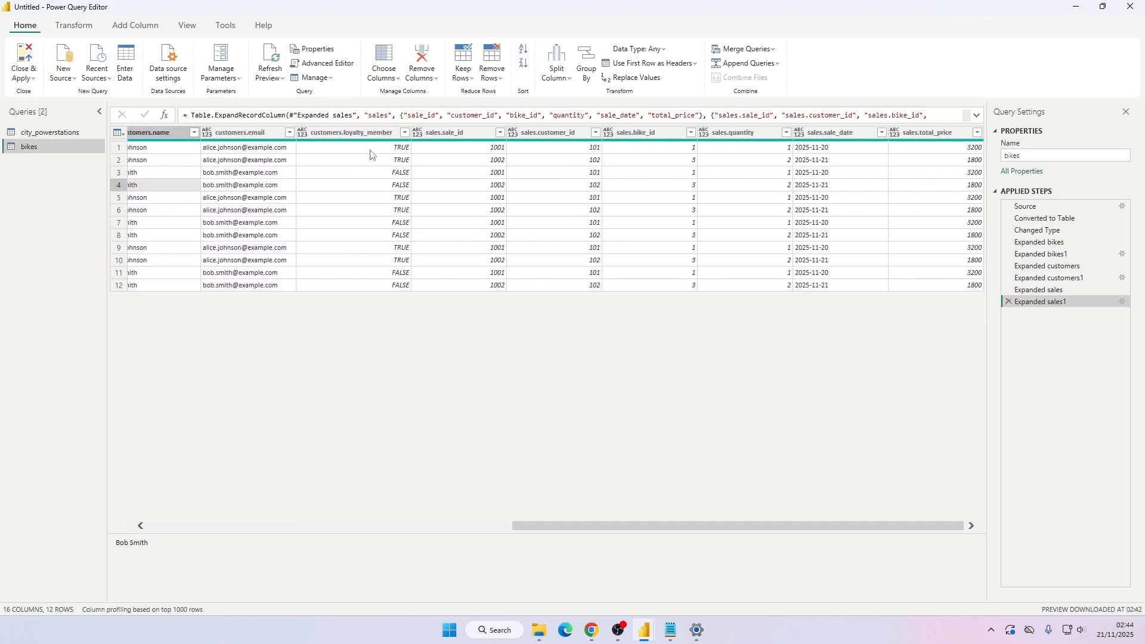
left_click(494, 150)
left_click(165, 150)
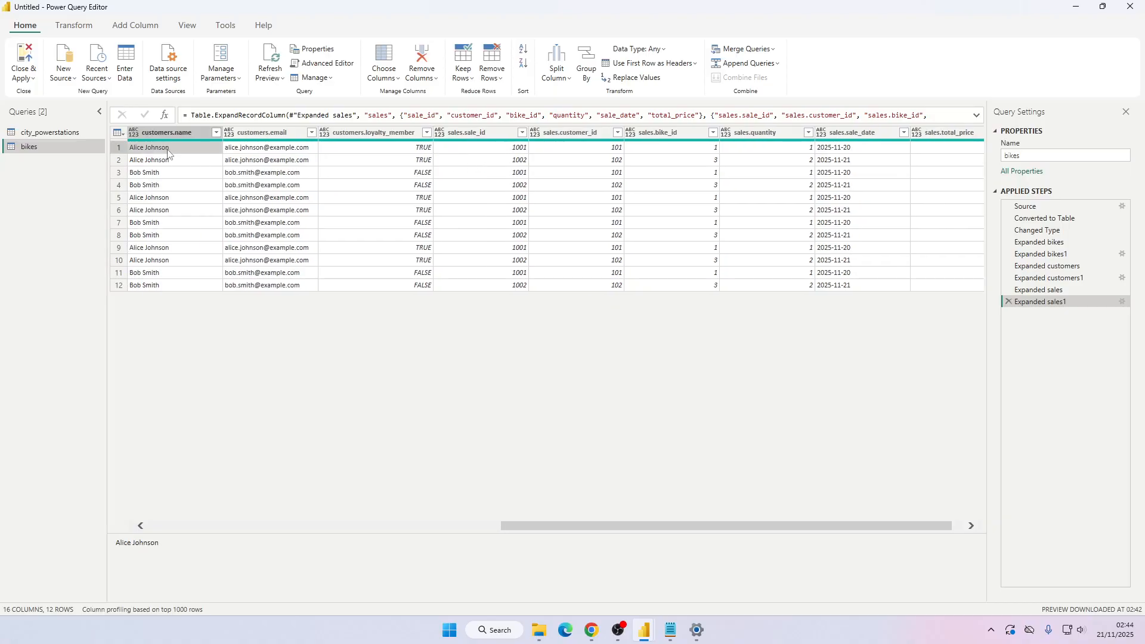
left_click(517, 150)
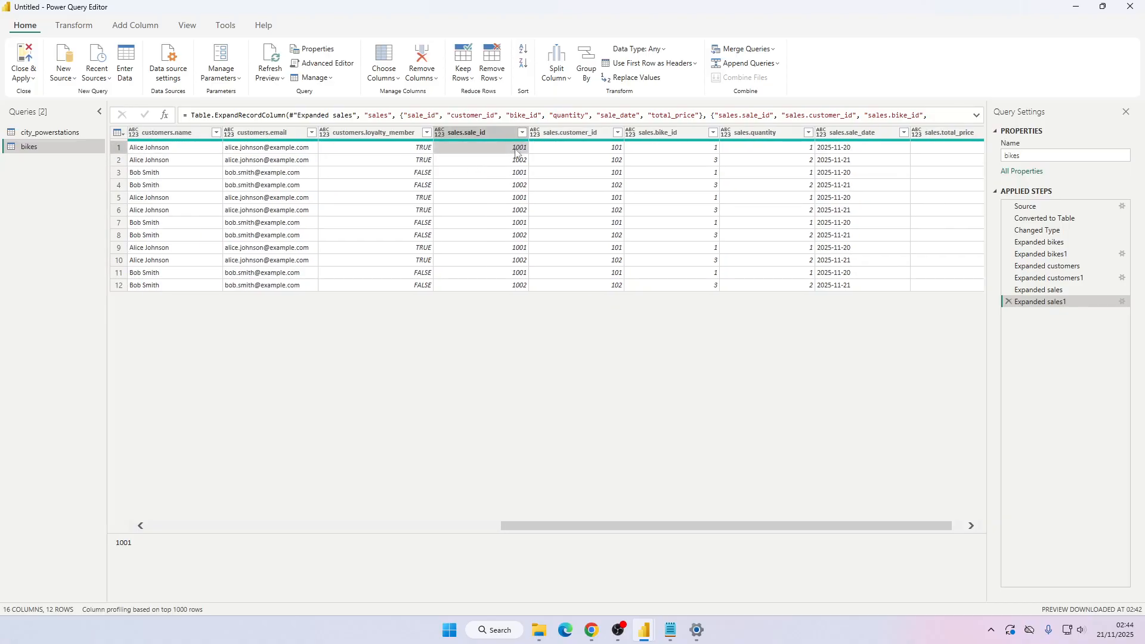
key("Down")
key("Down")
key("Down")
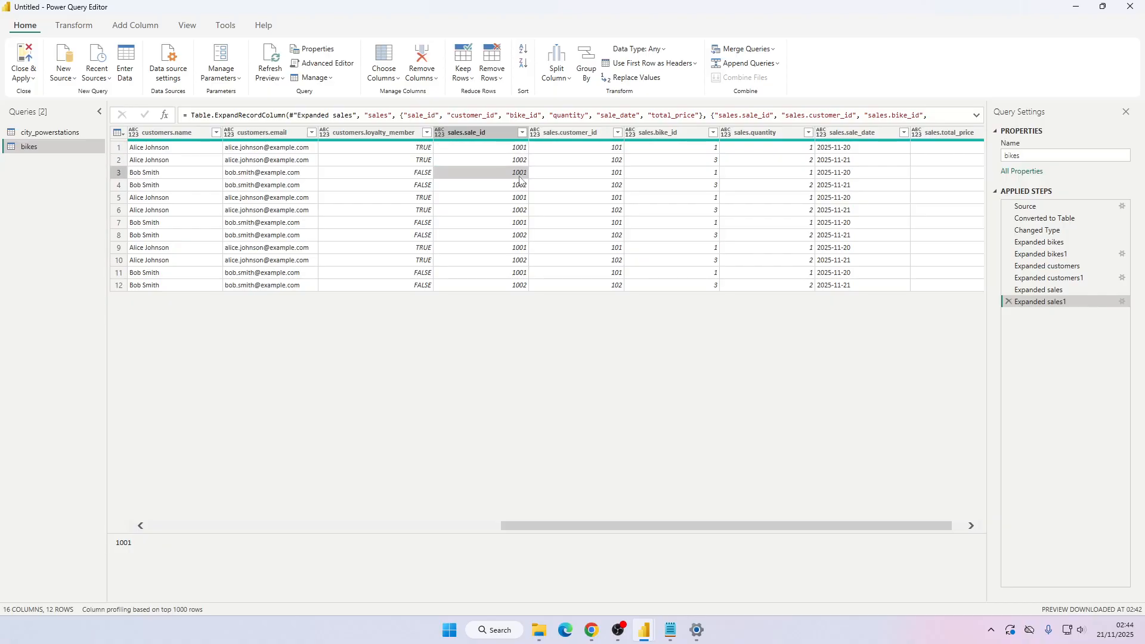
key("Right")
Review the bikes list and first bike record in bikes.json, then return to the table's first columns.
key("alt+Tab")
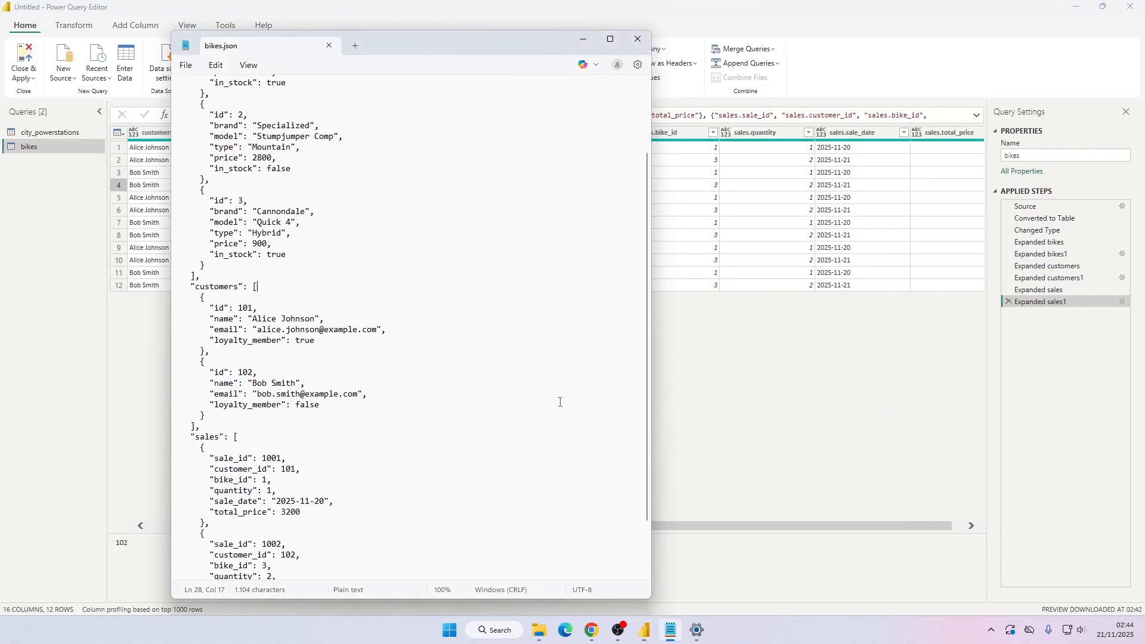
scroll(275, 199, "down", 1)
scroll(275, 199, "up", 3)
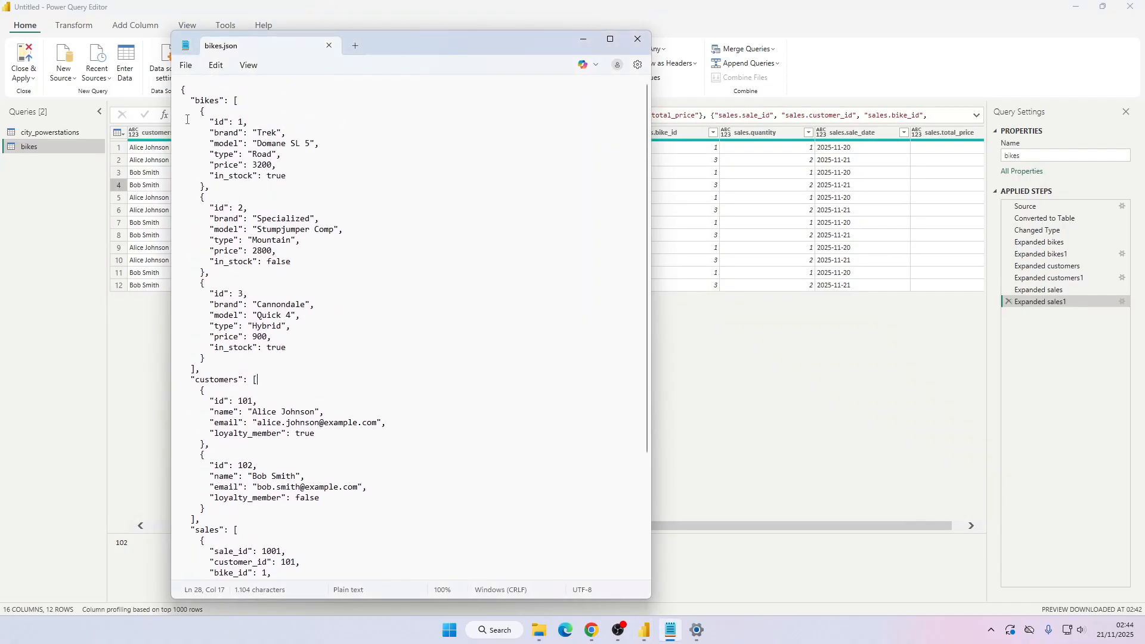
left_click_drag(183, 90, 278, 369)
left_click(189, 94)
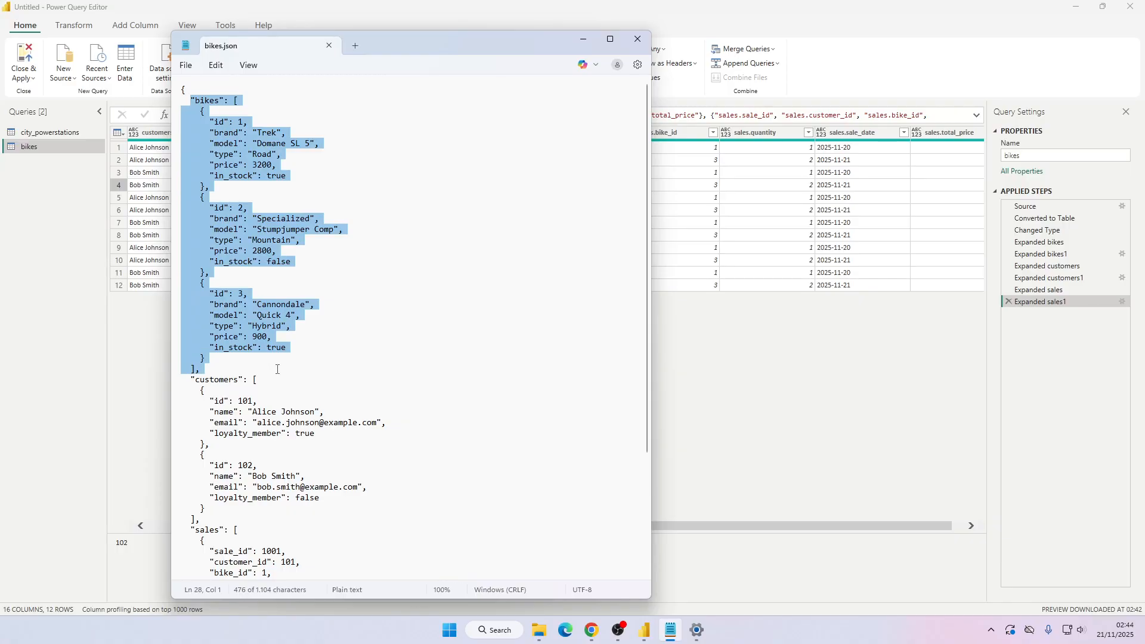
left_click(243, 122)
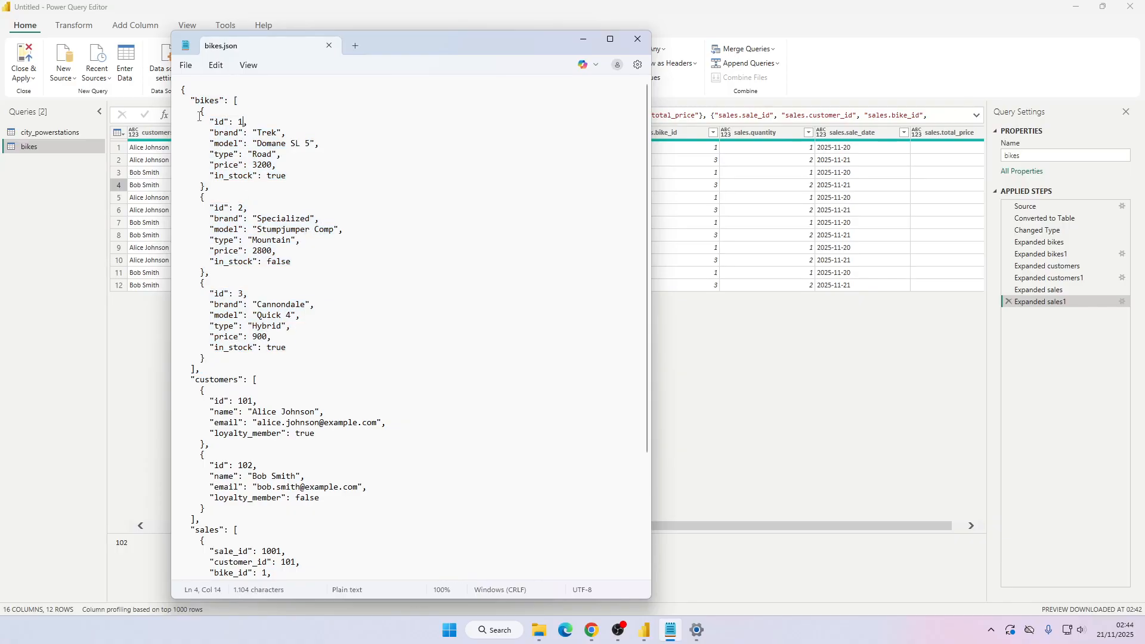
left_click_drag(201, 112, 261, 185)
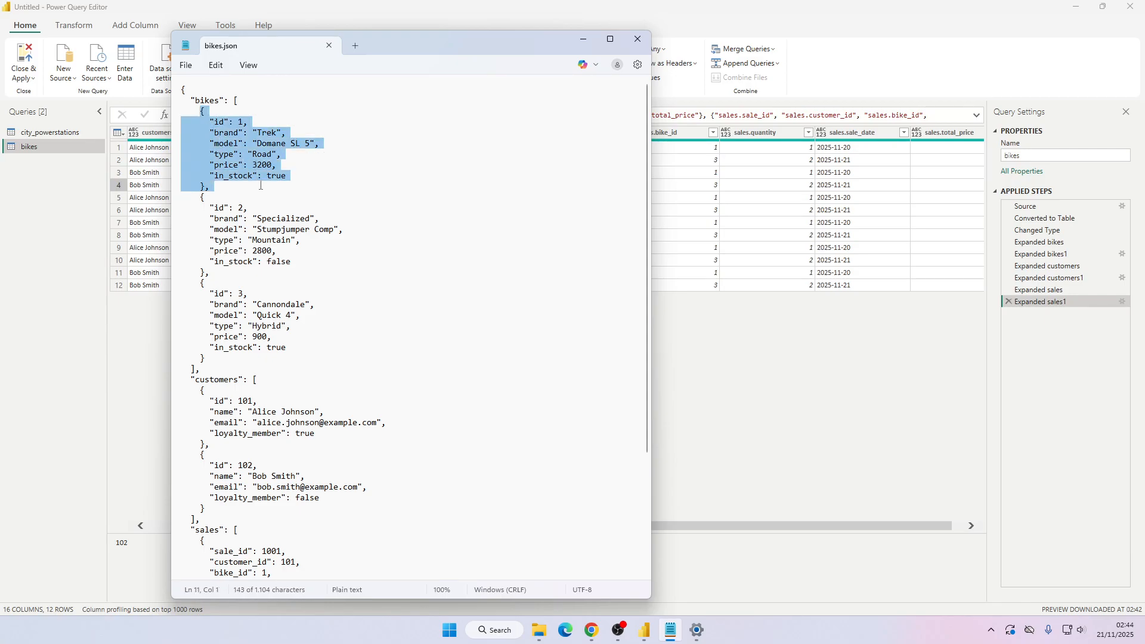
left_click(318, 4)
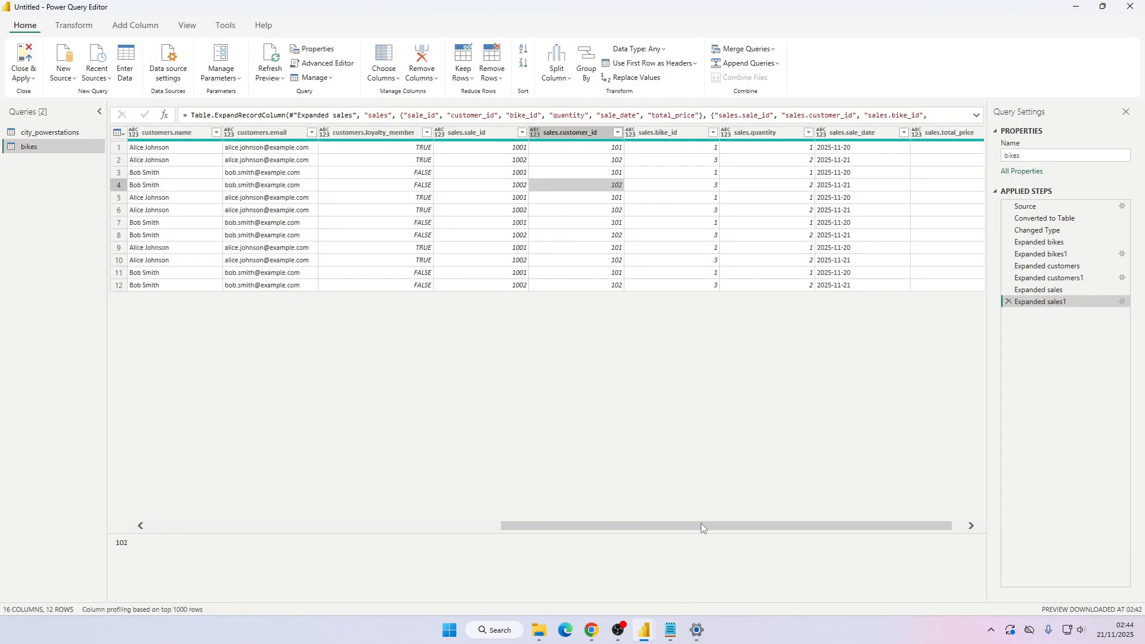
left_click_drag(701, 524, 288, 506)
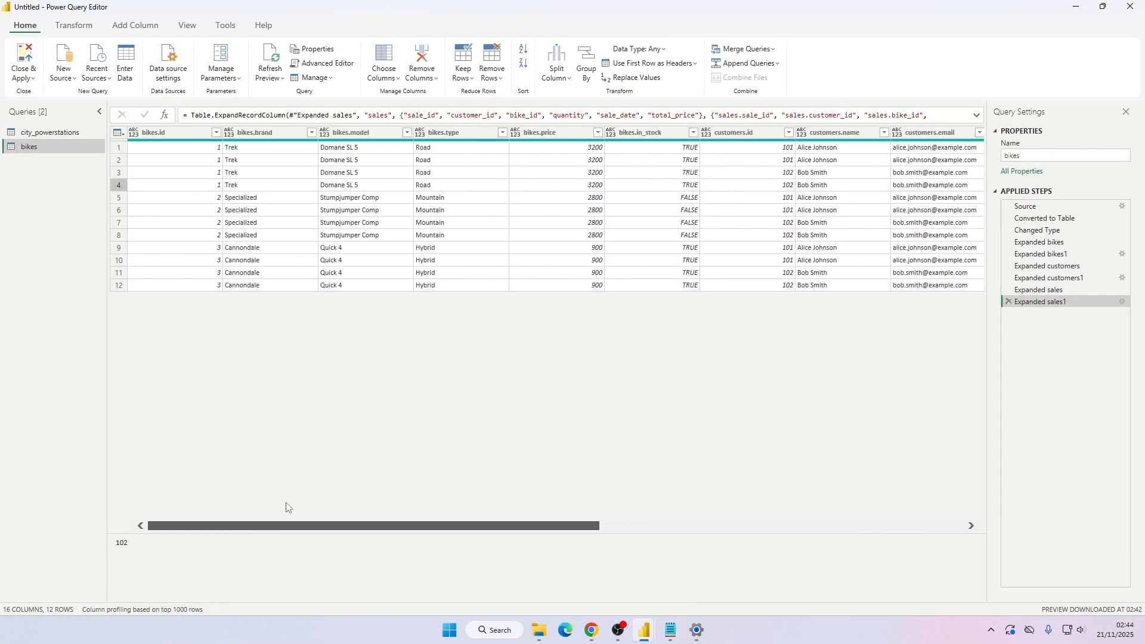
Compare the customer name cells in the table with the bikes.json file.
left_click(827, 147)
left_click(815, 182)
key("alt+Tab")
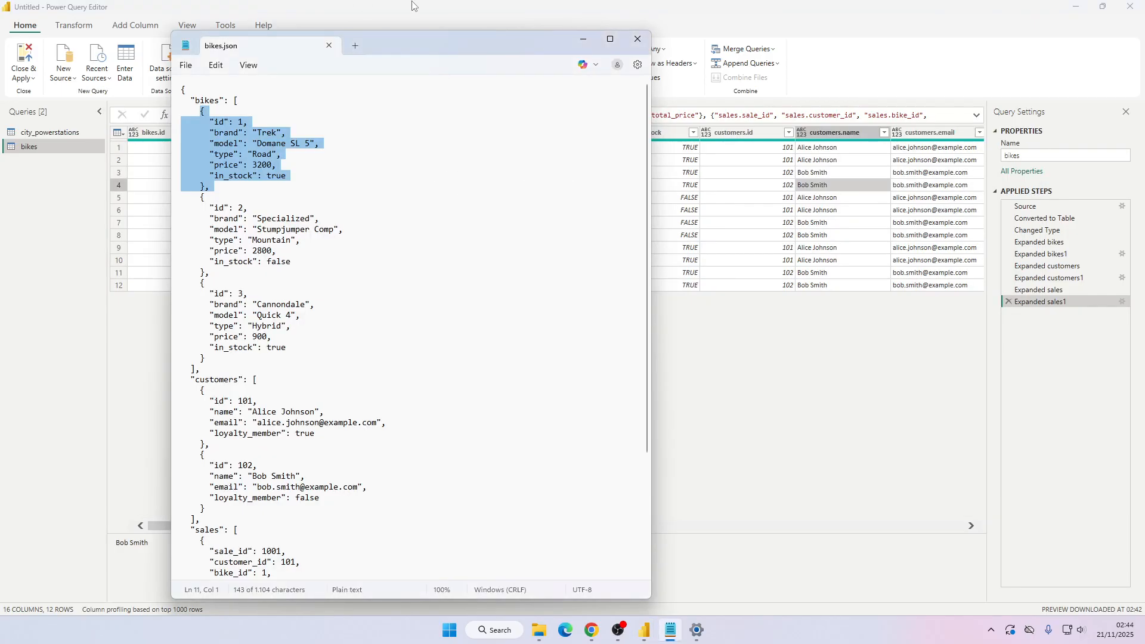
left_click(584, 40)
Duplicate the bikes query and delete the copy's steps from Changed Type to the end.
right_click(40, 153)
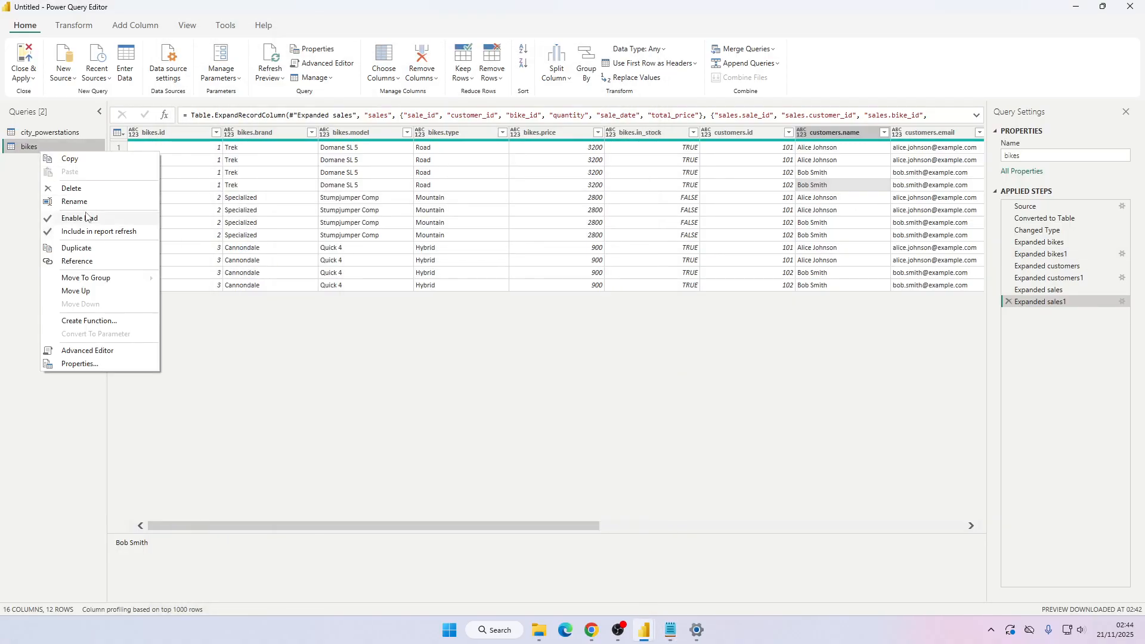
left_click(53, 246)
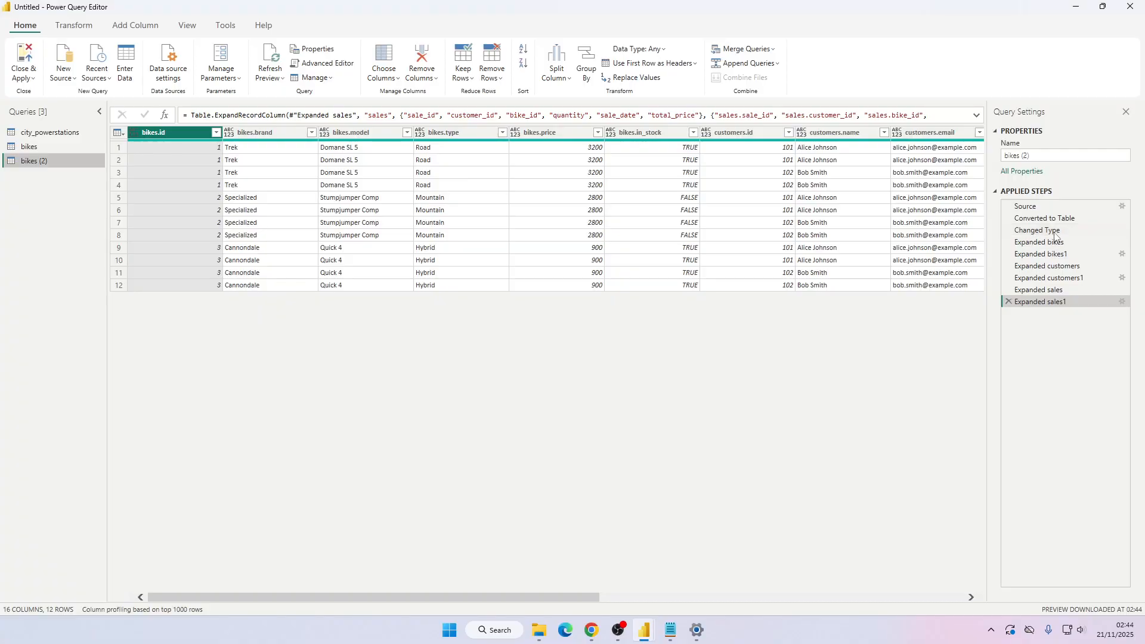
right_click(1035, 230)
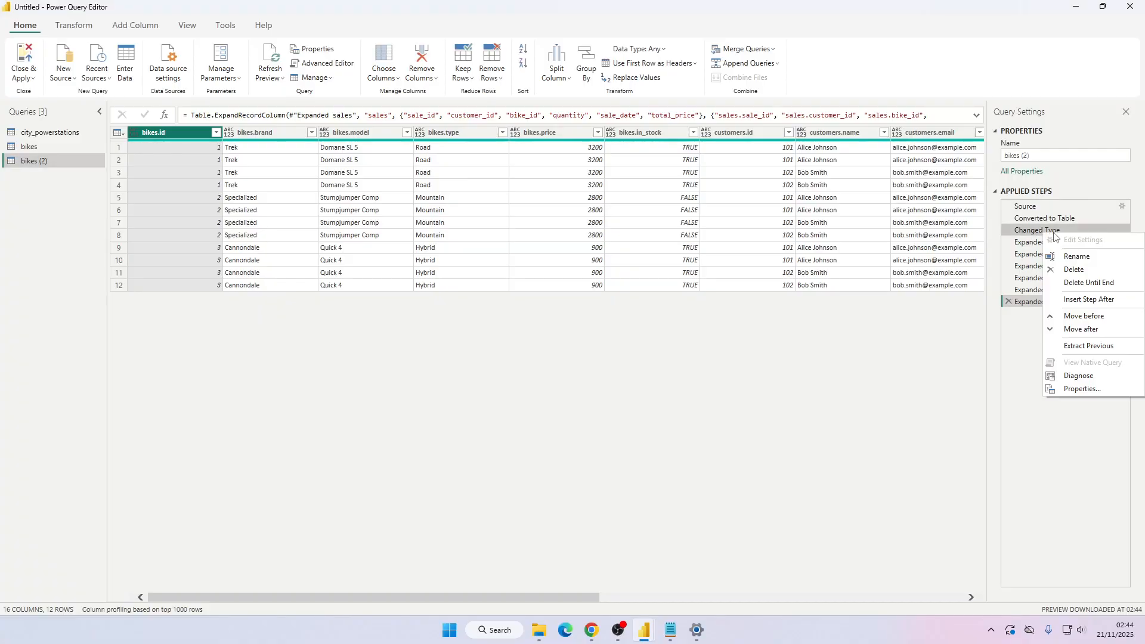
left_click(1089, 283)
key("Return")
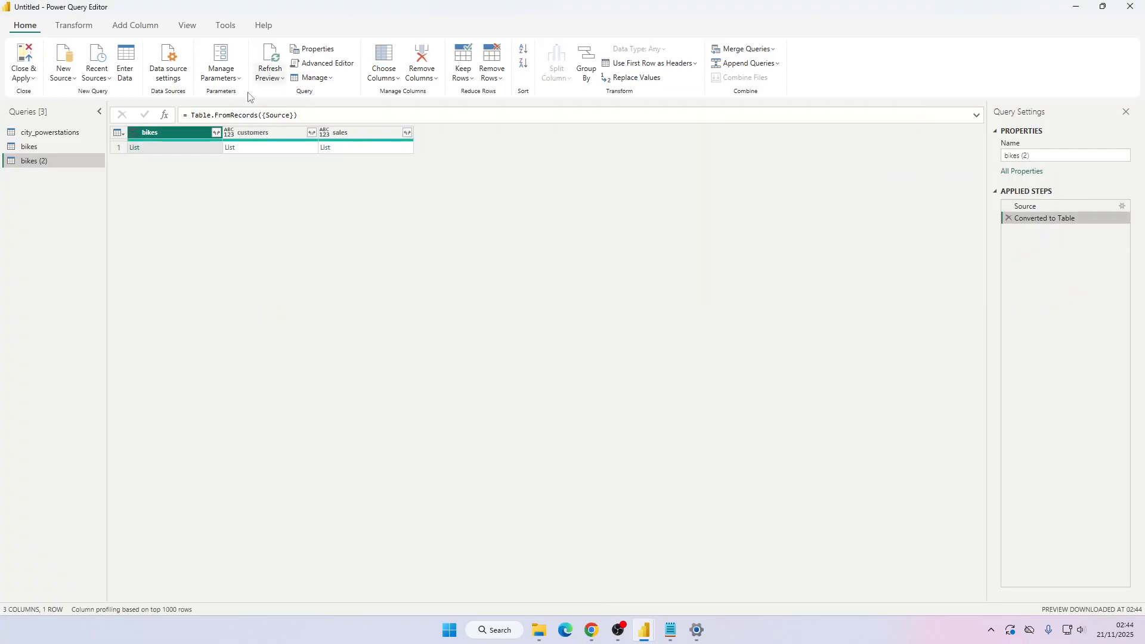
Expand the bikes list into new rows, then expand its records into bikes.* columns.
left_click(217, 133)
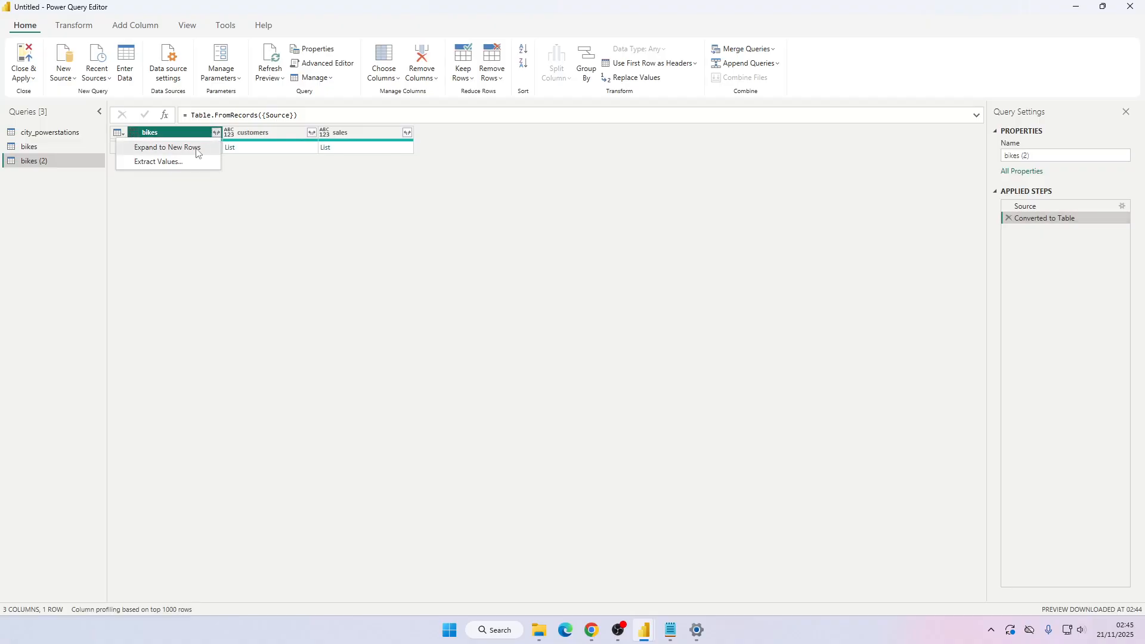
left_click(192, 147)
left_click(217, 132)
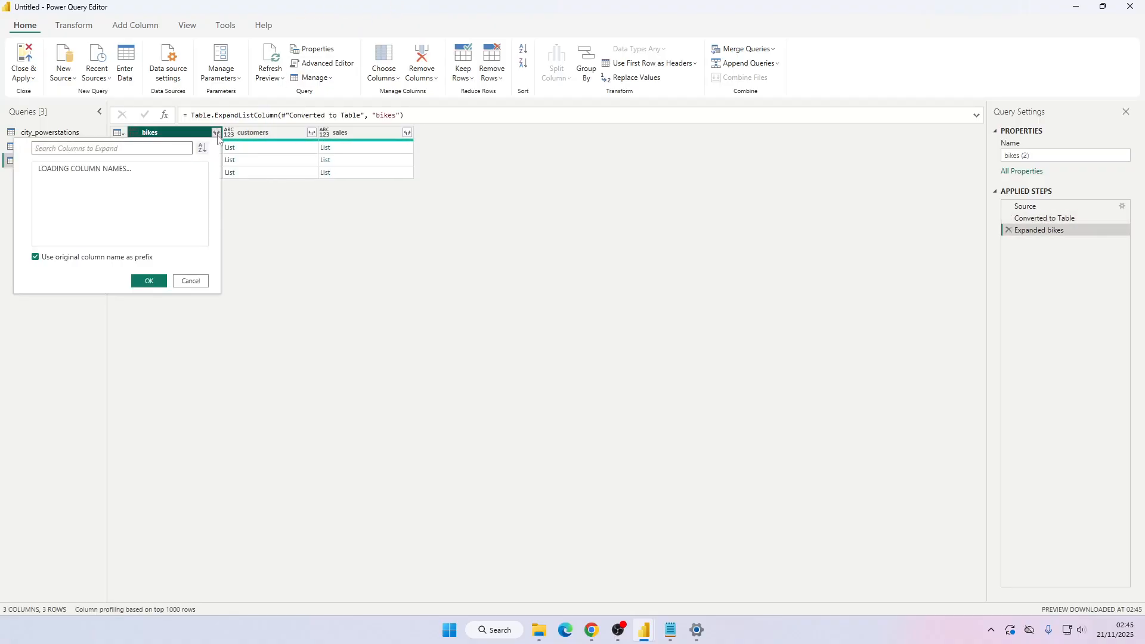
left_click(145, 296)
Remove the customers and sales columns from the duplicated query.
left_click(761, 140)
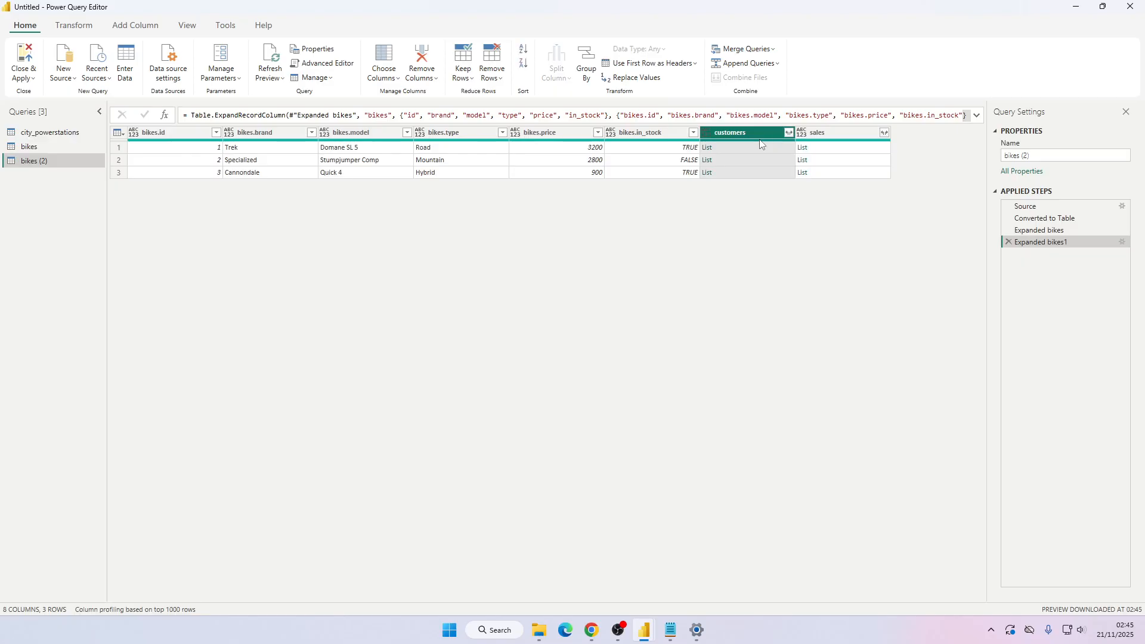
key("ctrl+a")
left_click(848, 139)
left_click(761, 137, "ctrl")
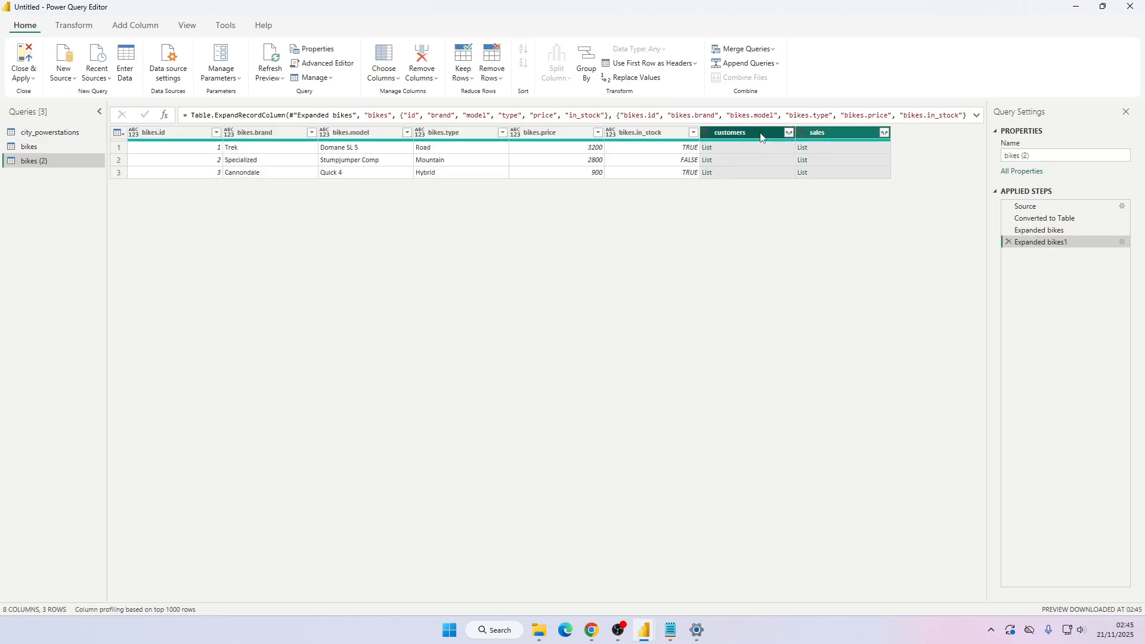
key("Delete")
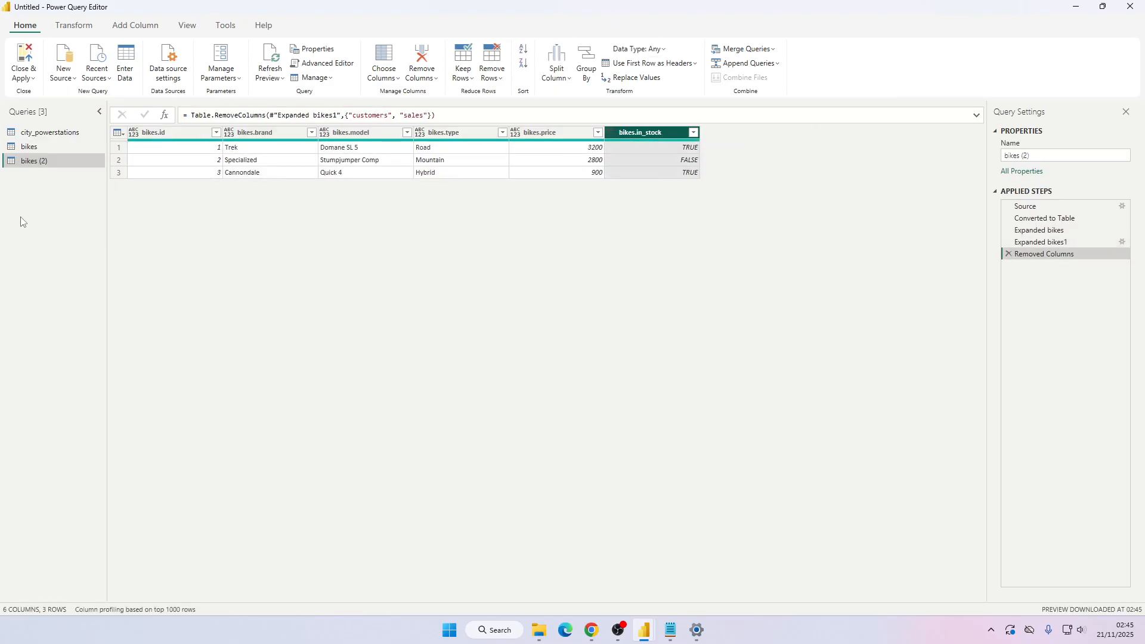
Duplicate this query and rename the new copy customers.
right_click(42, 157)
left_click(77, 269)
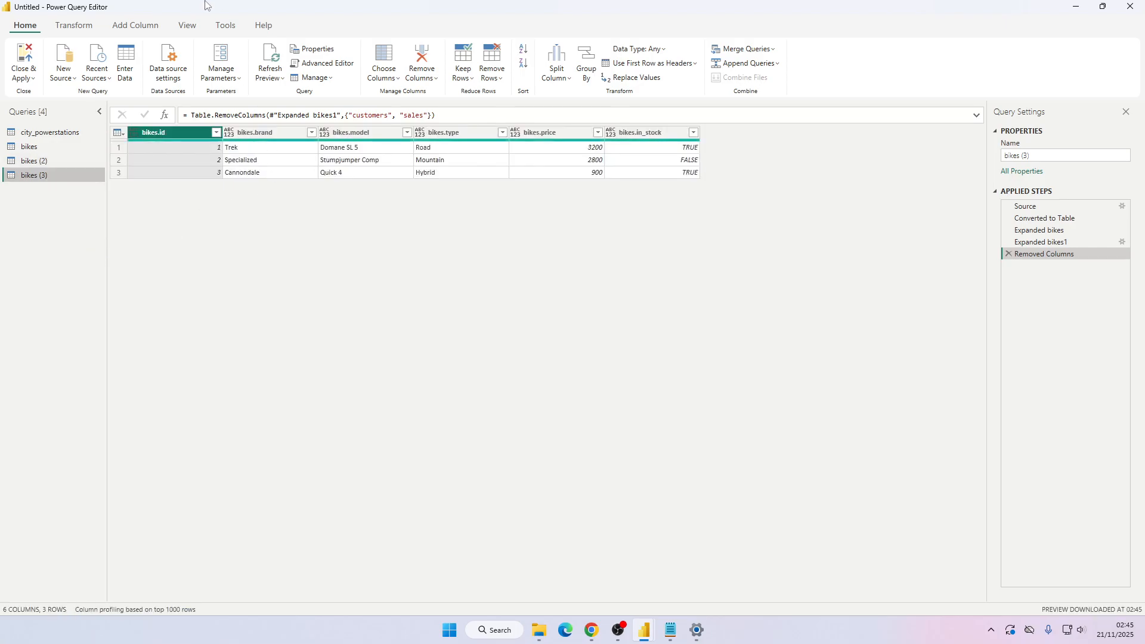
double_click(35, 175)
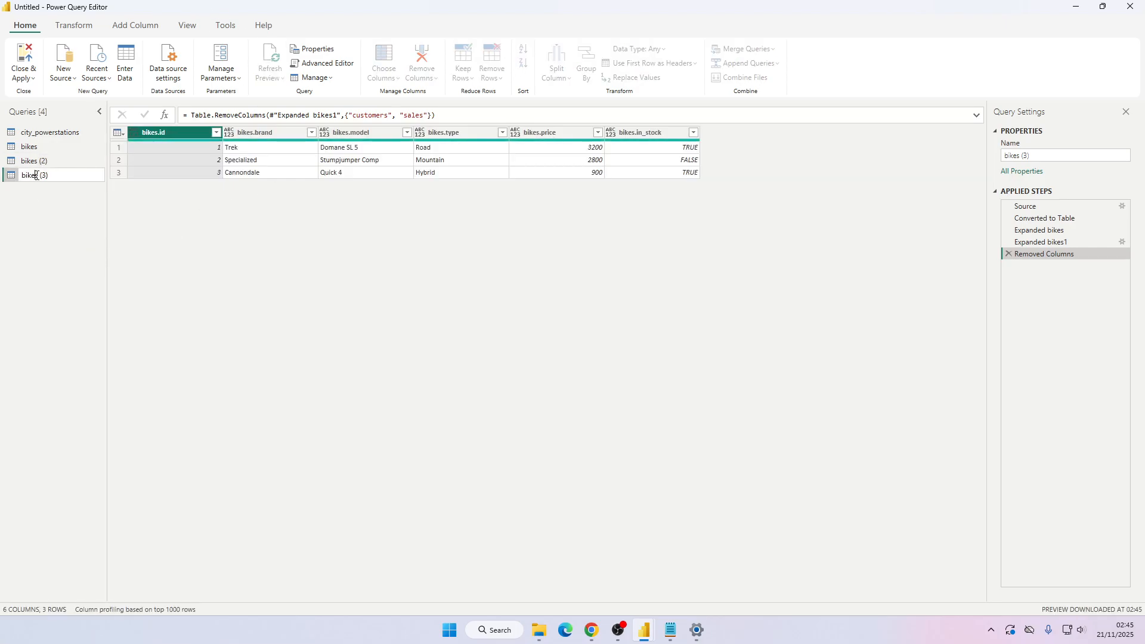
key("ctrl+a")
type("customers")
key("Return")
Try to rename the bikes (2) query as bikes.bikes.
double_click(41, 161)
type("bik")
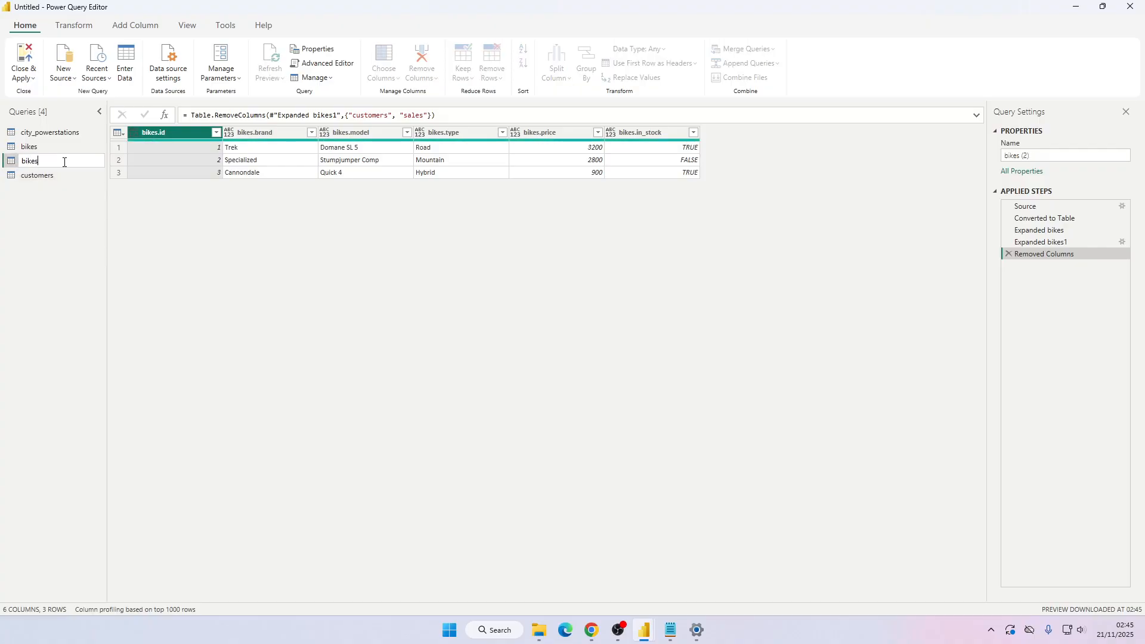
type("es.bikes")
key("Return")
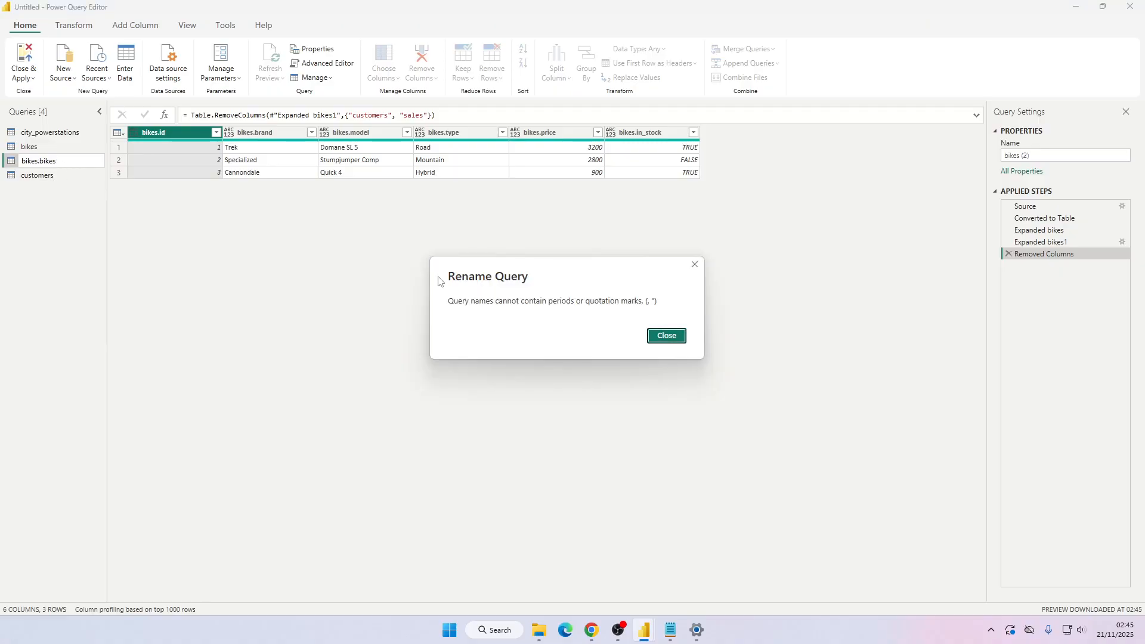
key("Return")
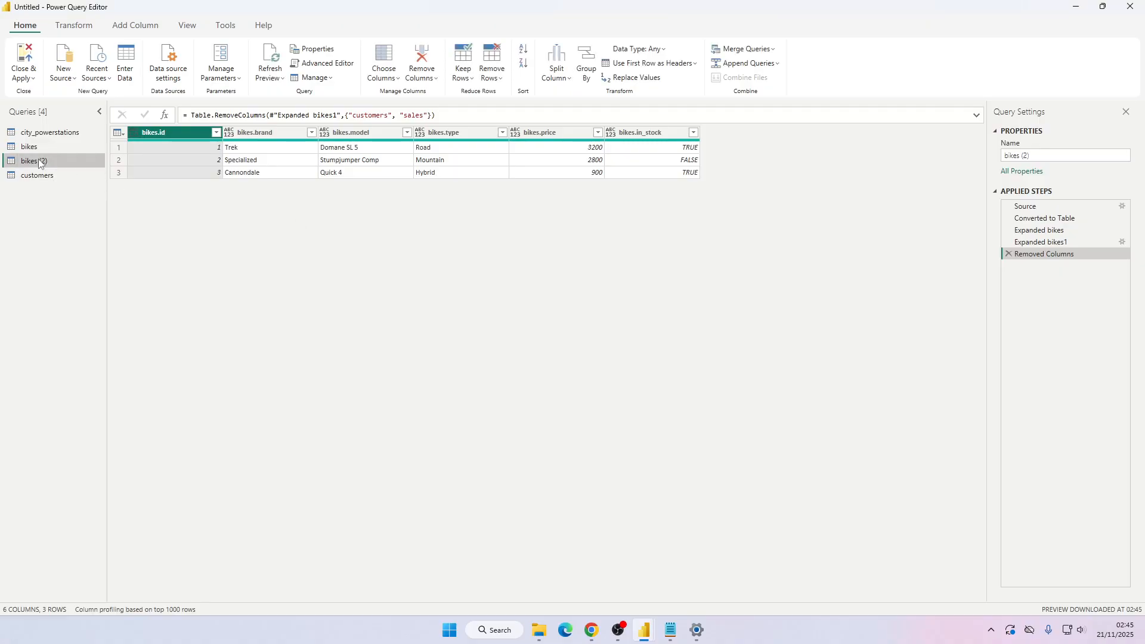
Rename the bikes (2) query as bikes_bikes.
type("bie")
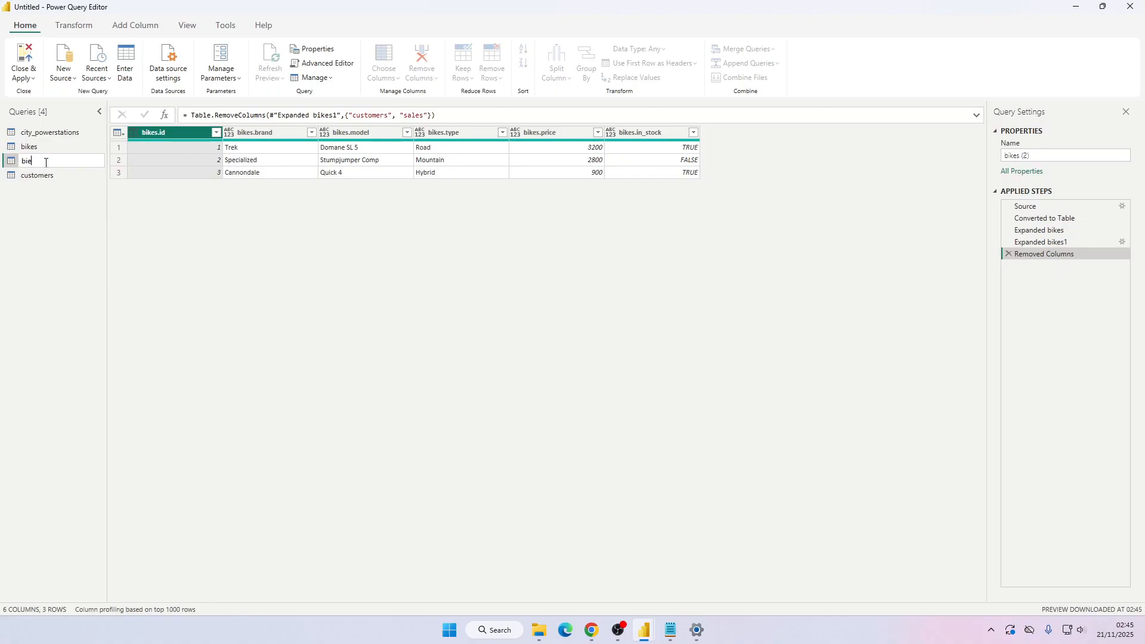
type("ks_bikes")
key("Return")
Rename the customers query to bike_customers.
double_click(43, 176)
key("Left")
type("bike_")
key("Return")
Rename the bikes_bikes query to bike_bikes.
double_click(40, 159)
left_click(40, 160)
key("BackSpace")
key("Return")
Delete the bike_customers query's steps after Converted to Table.
left_click(85, 174)
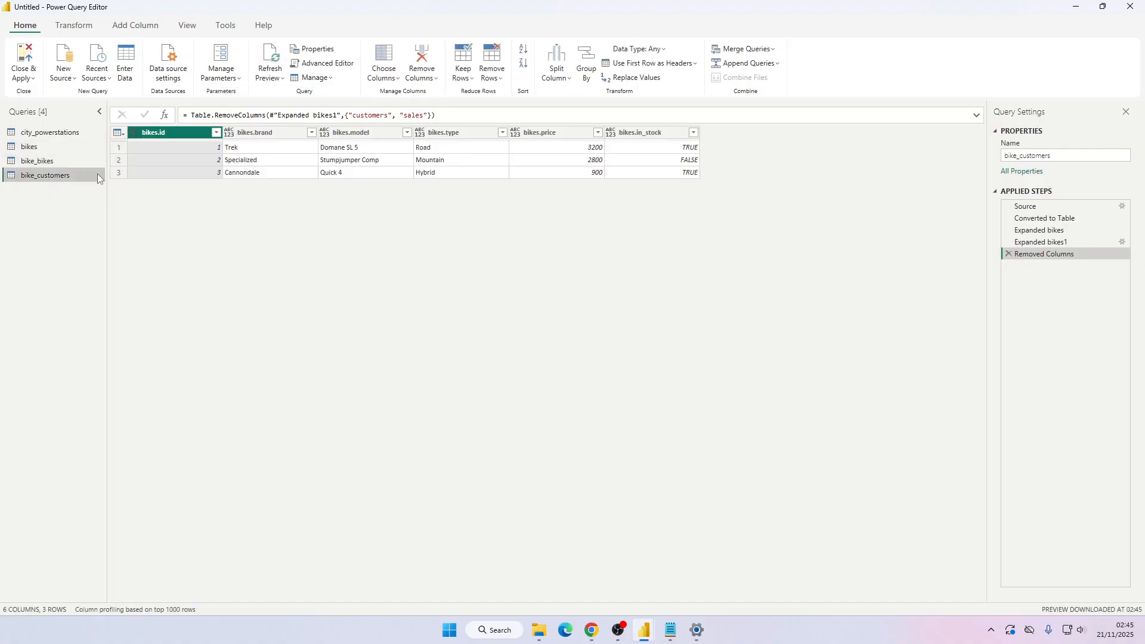
left_click(1008, 253)
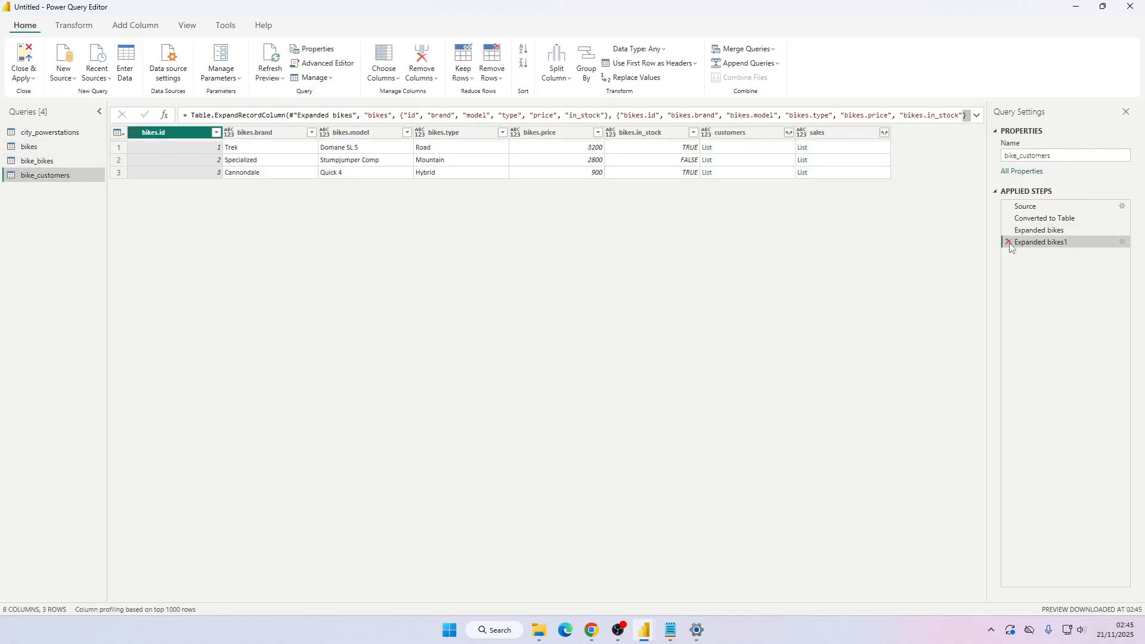
left_click(1009, 241)
left_click(1009, 230)
Expand the customers list into new rows, then expand its records into customers.* columns.
left_click(407, 132)
left_click(310, 132)
left_click(311, 133)
left_click(281, 149)
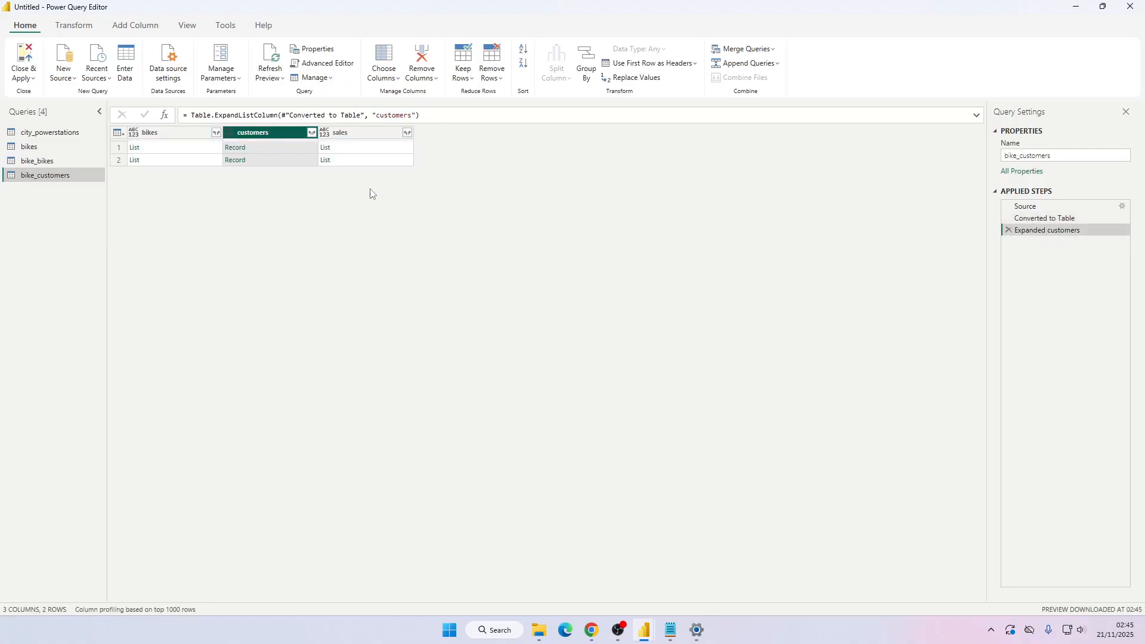
left_click(310, 132)
left_click(244, 272)
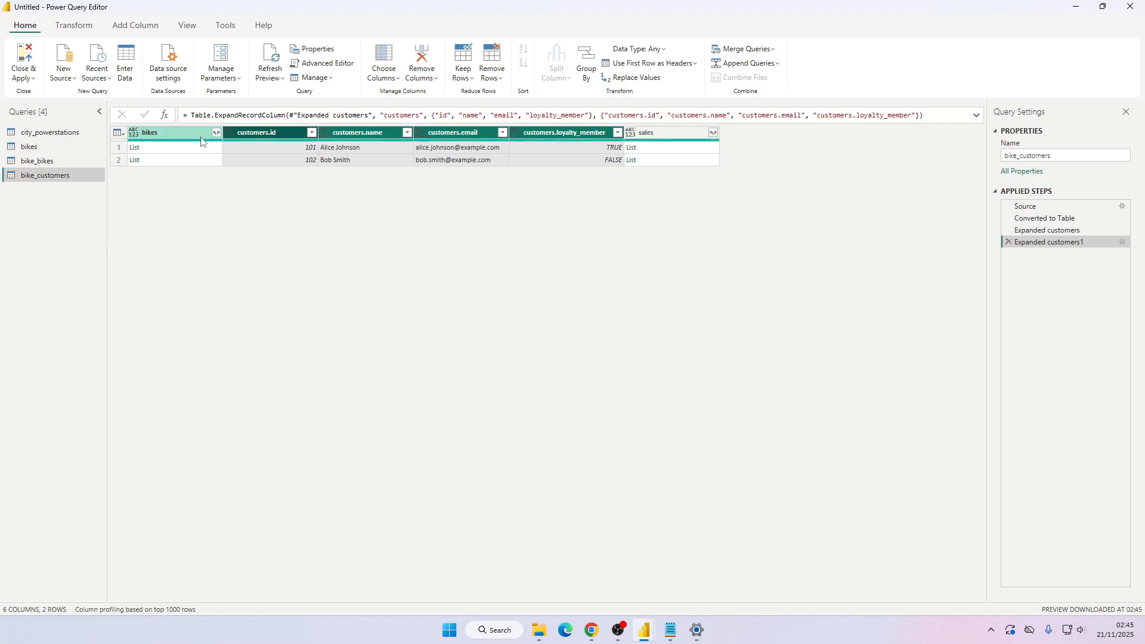
Remove the bikes and sales columns from bike_customers.
left_click(687, 132, "ctrl")
key("Delete")
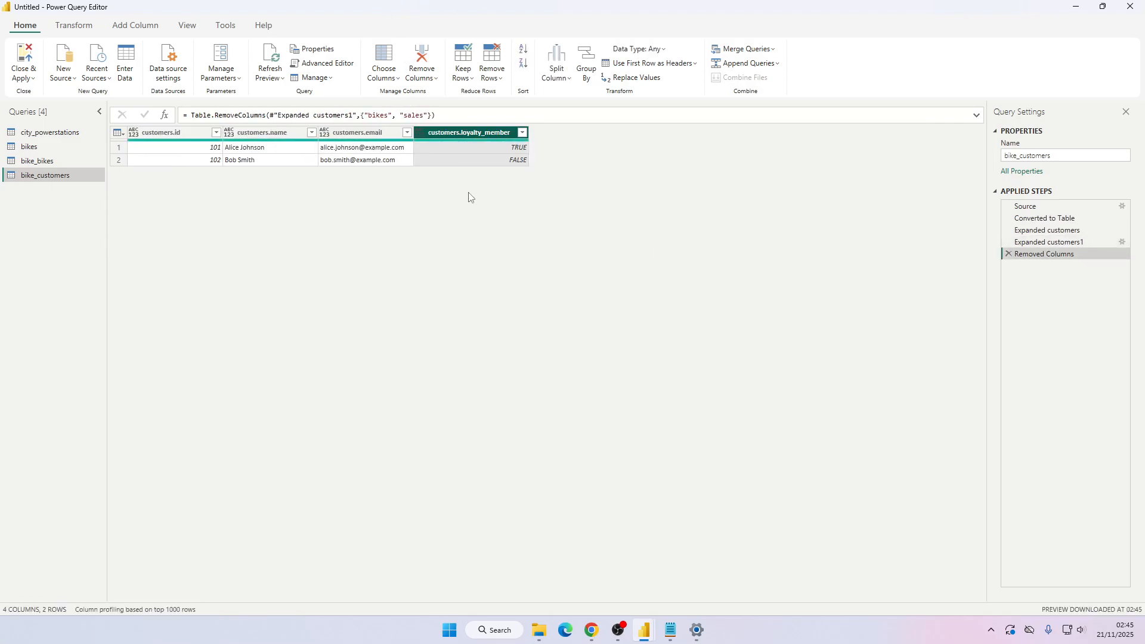
right_click(62, 175)
left_click(43, 223)
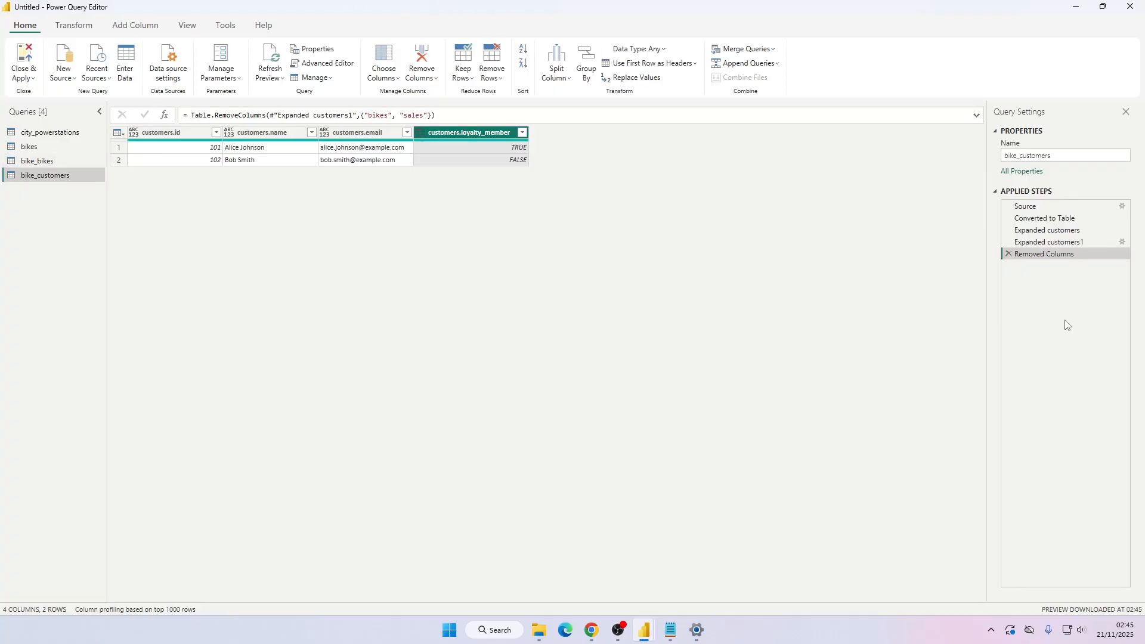
left_click(40, 149)
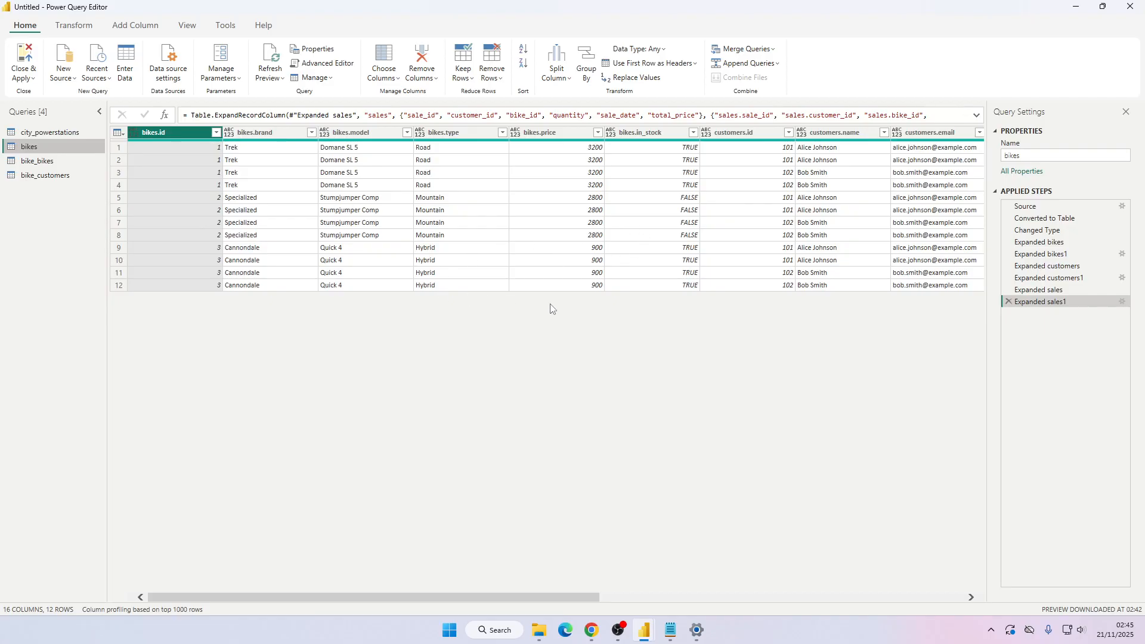
Close the bikes.json file in Notepad and return to the editor.
key("alt+Tab")
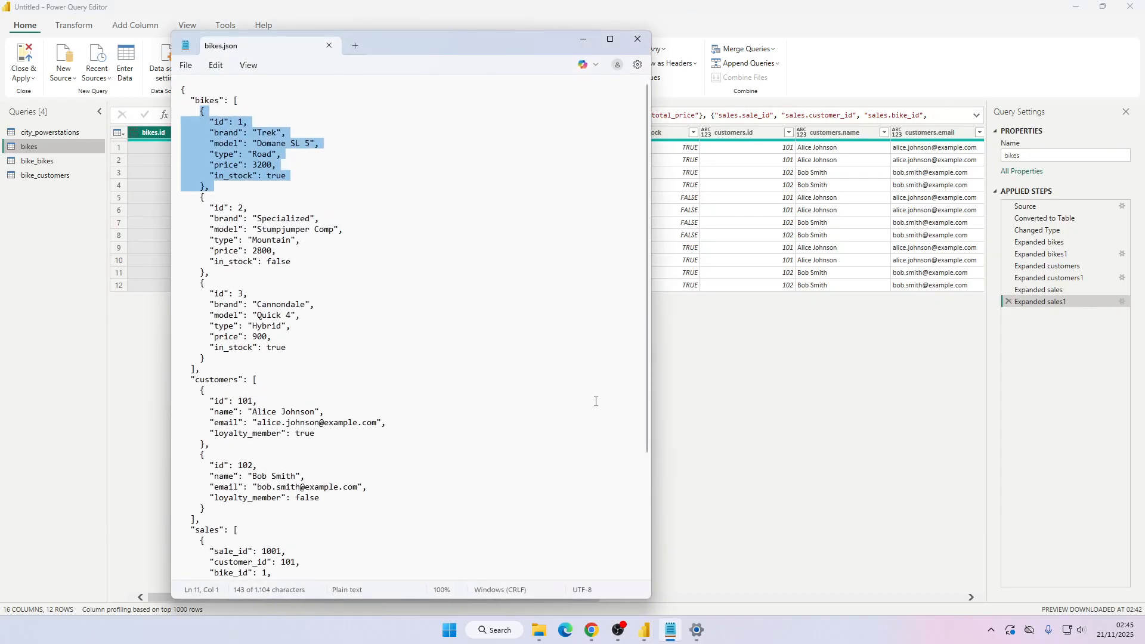
left_click(638, 38)
key("alt+Tab")
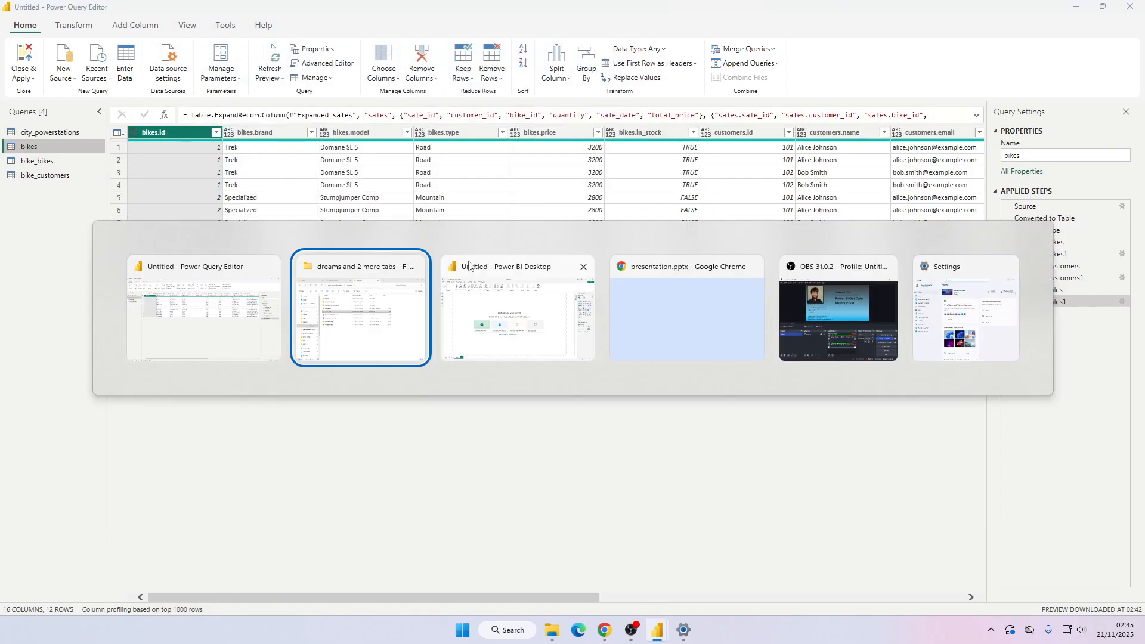
left_click(526, 323)
key("alt+Tab")
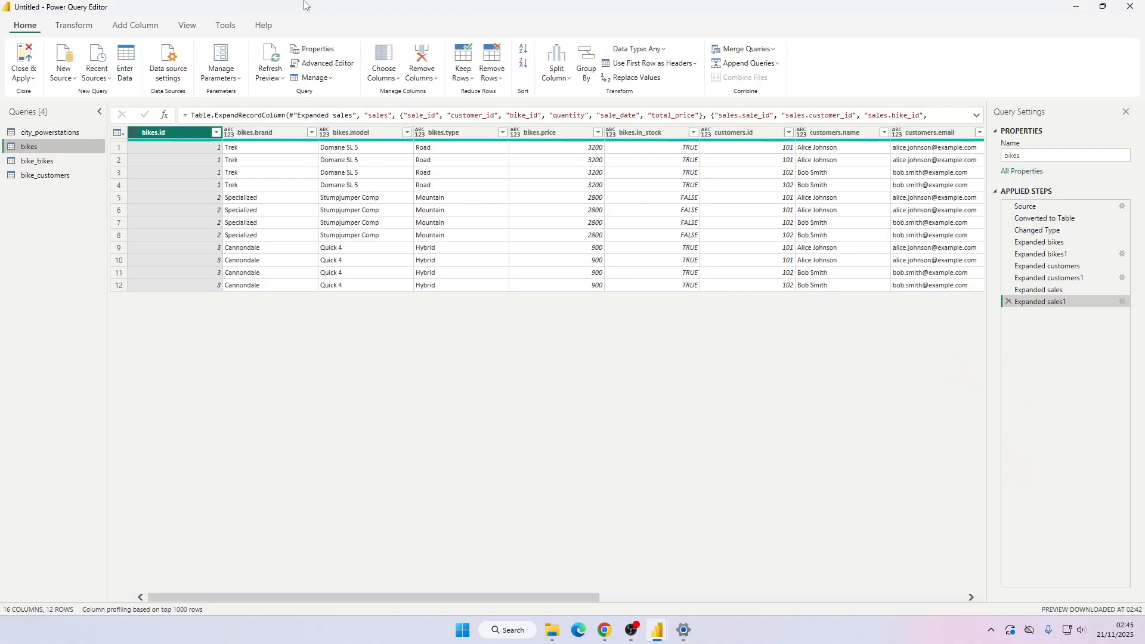
key("alt+Tab")
key("alt+Tab")
Add a new Folder data source pointing to the dreams\folder directory.
left_click(63, 72)
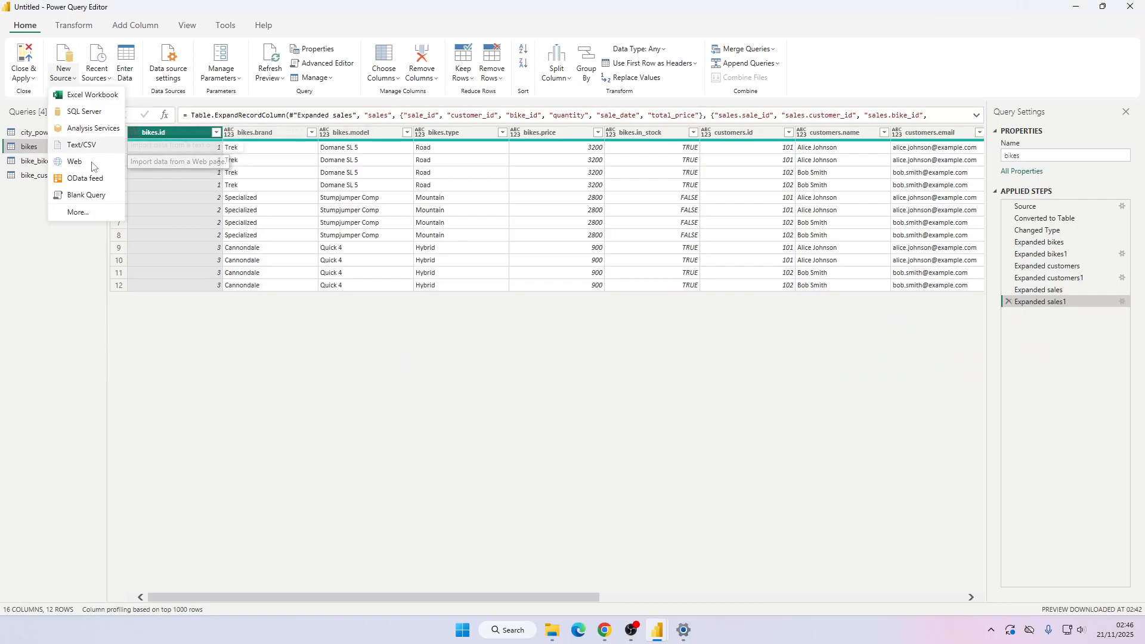
left_click(78, 212)
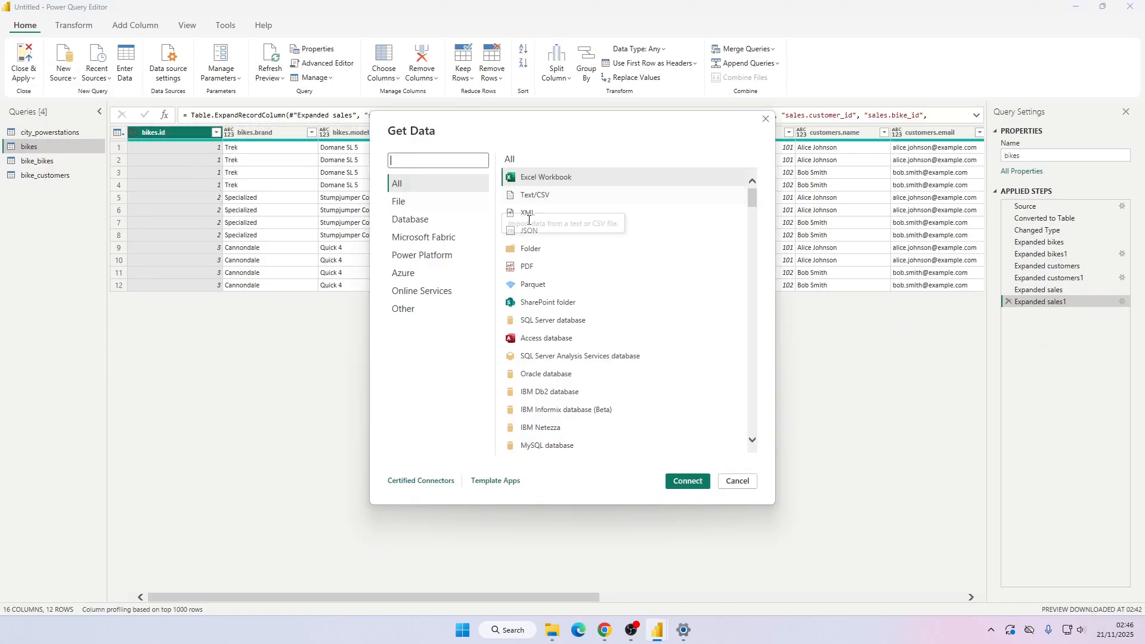
left_click(525, 248)
left_click(686, 482)
left_click(675, 297)
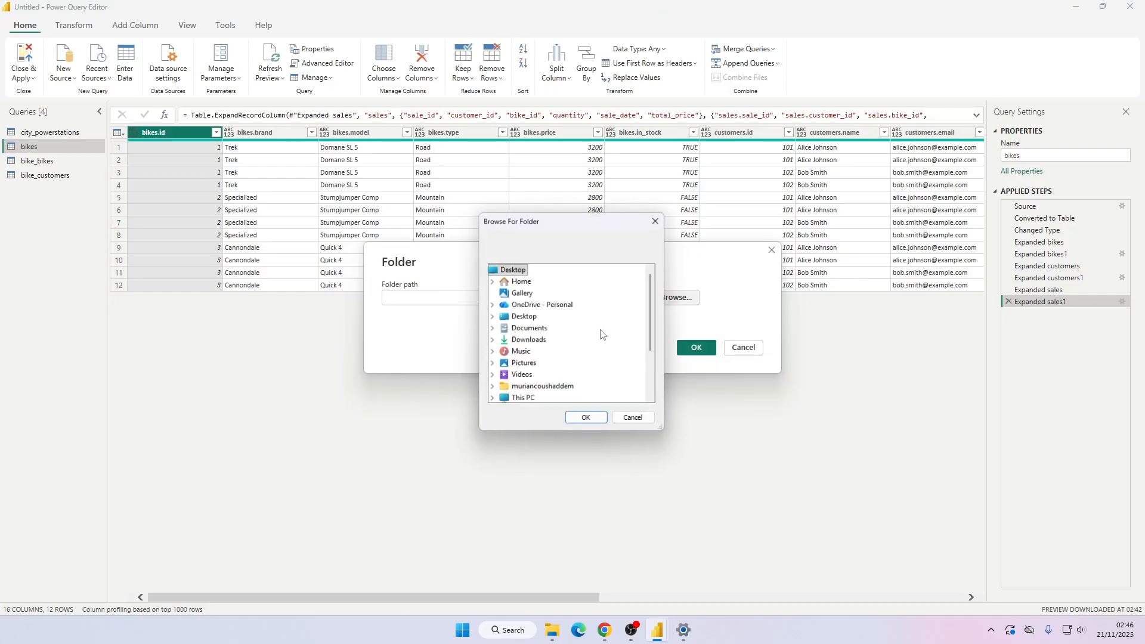
left_click(491, 389)
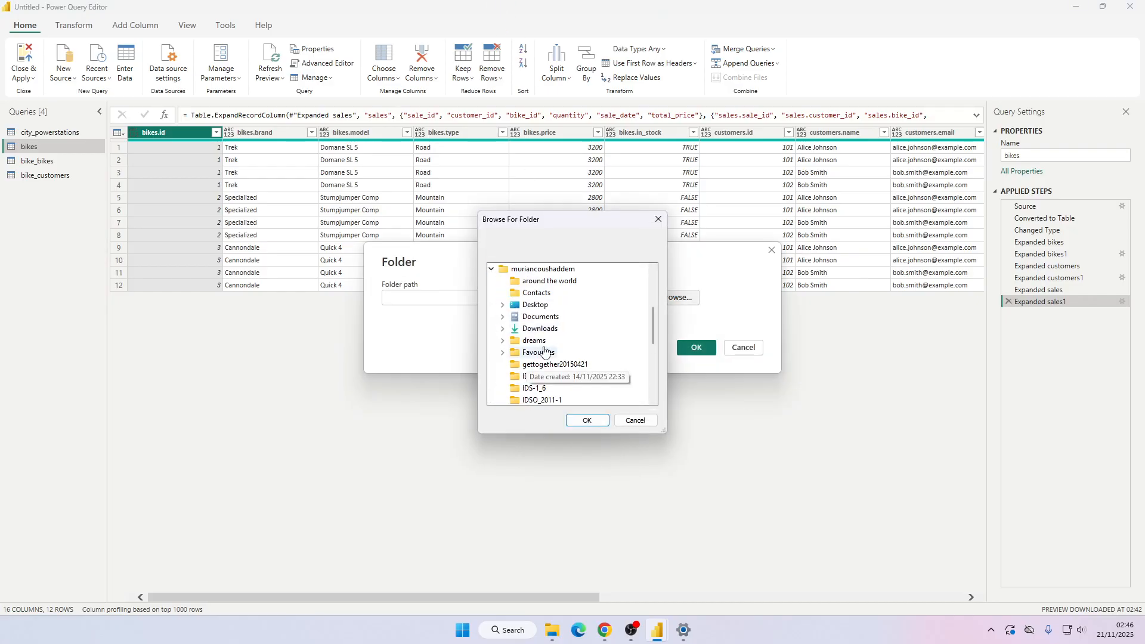
left_click(503, 341)
left_click(542, 353)
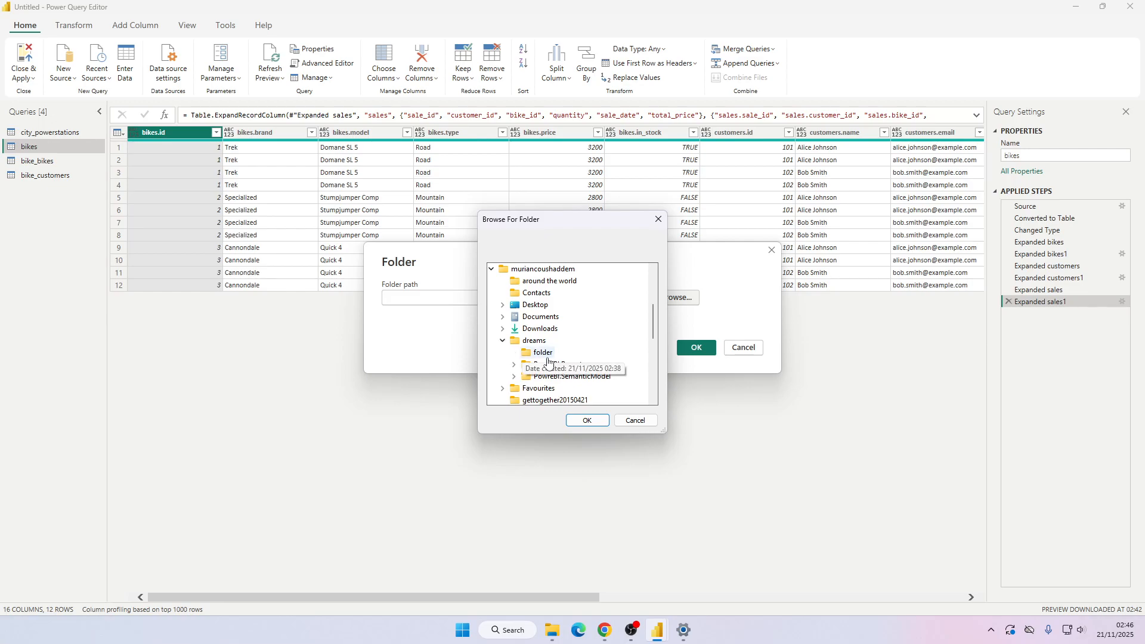
left_click(587, 421)
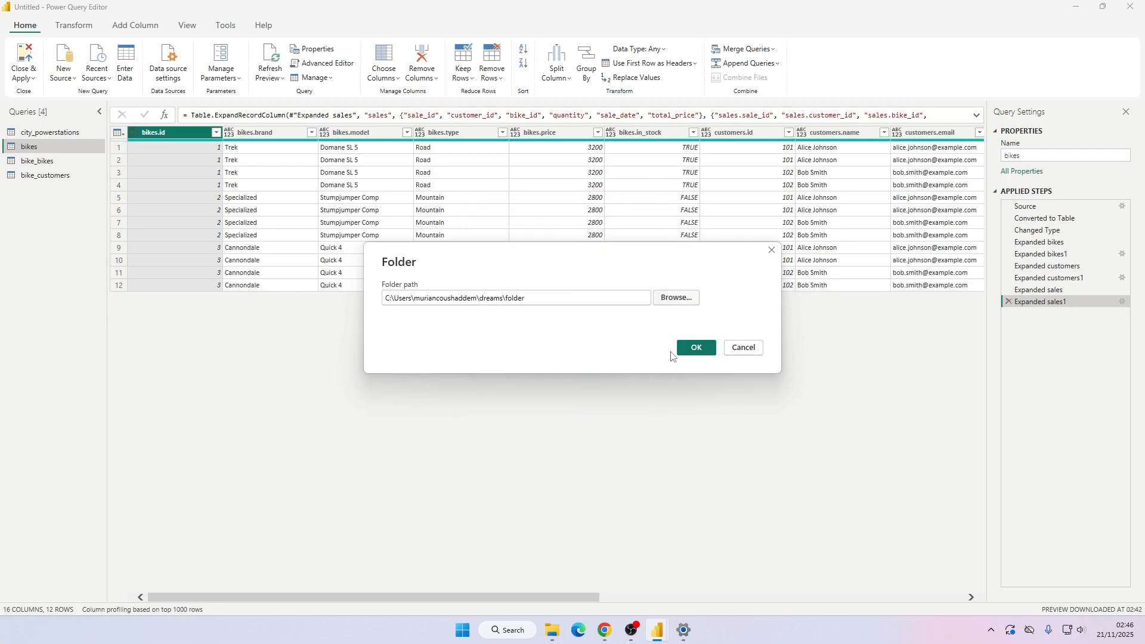
left_click(693, 348)
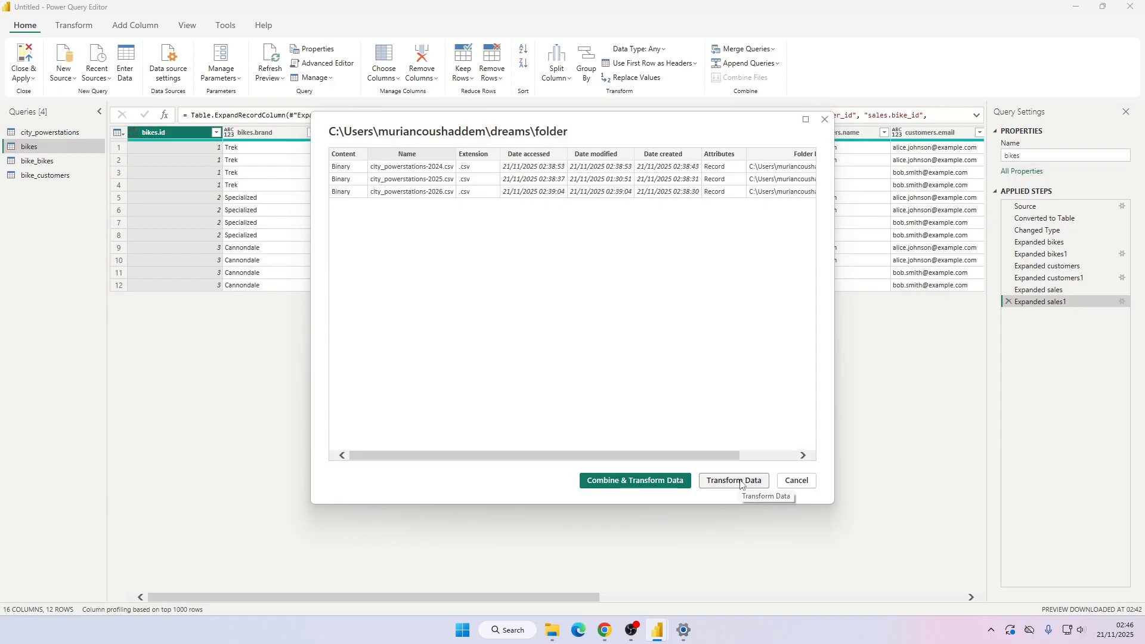
Combine and transform the folder's CSV files using 65001: Unicode (UTF-8) file origin and comma delimiter.
left_click(671, 479)
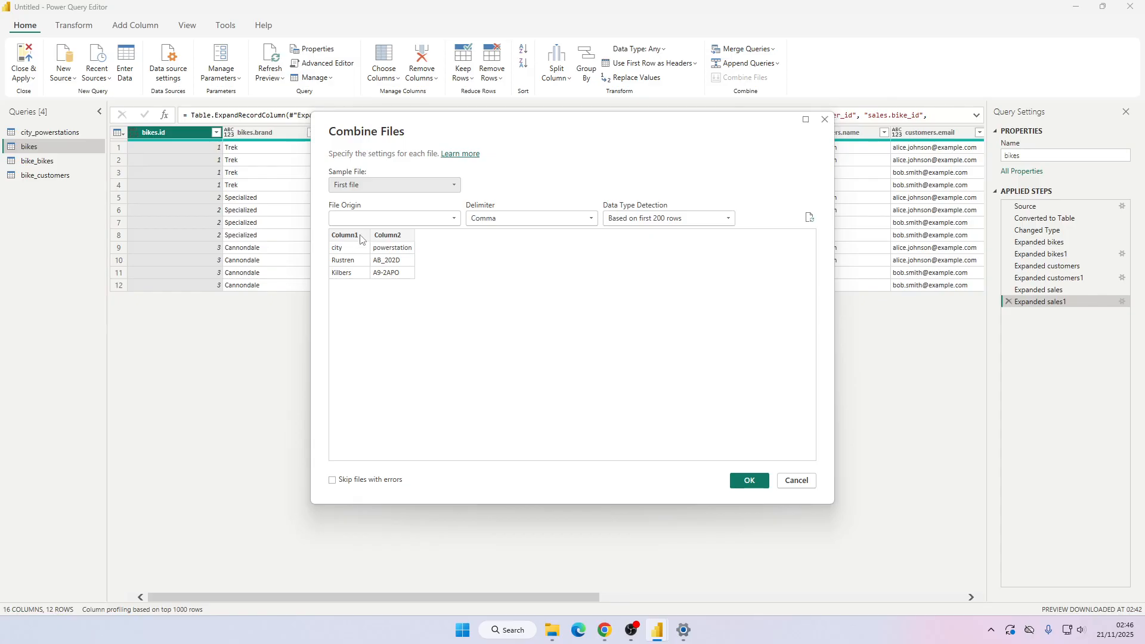
left_click(414, 184)
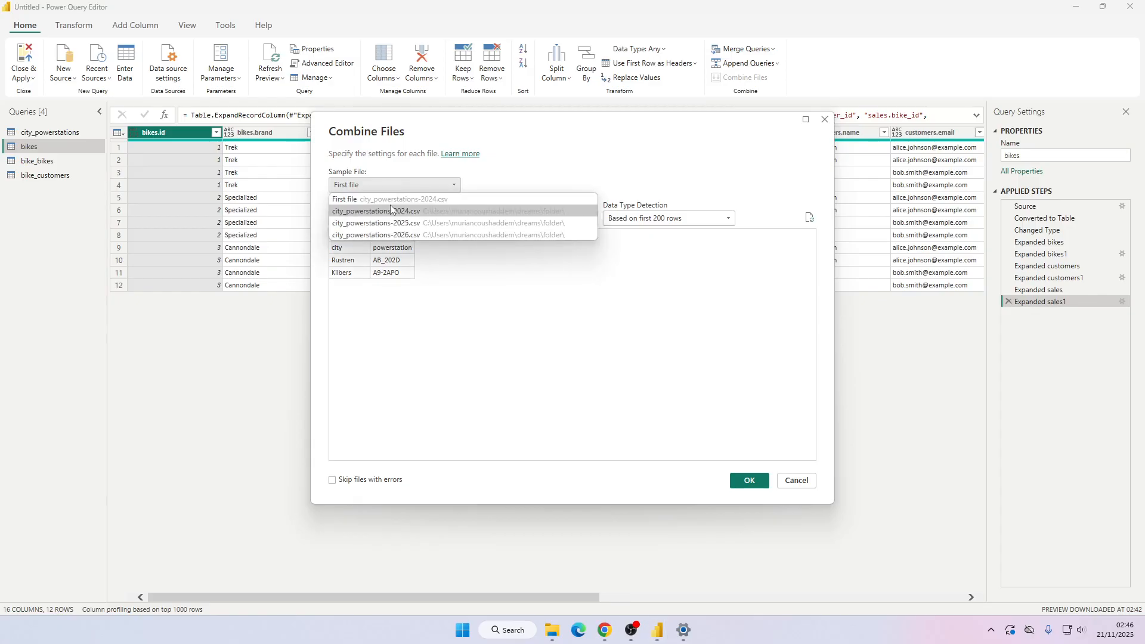
left_click(401, 184)
left_click(395, 219)
scroll(495, 289, "down", 10)
left_click_drag(515, 292, 516, 450)
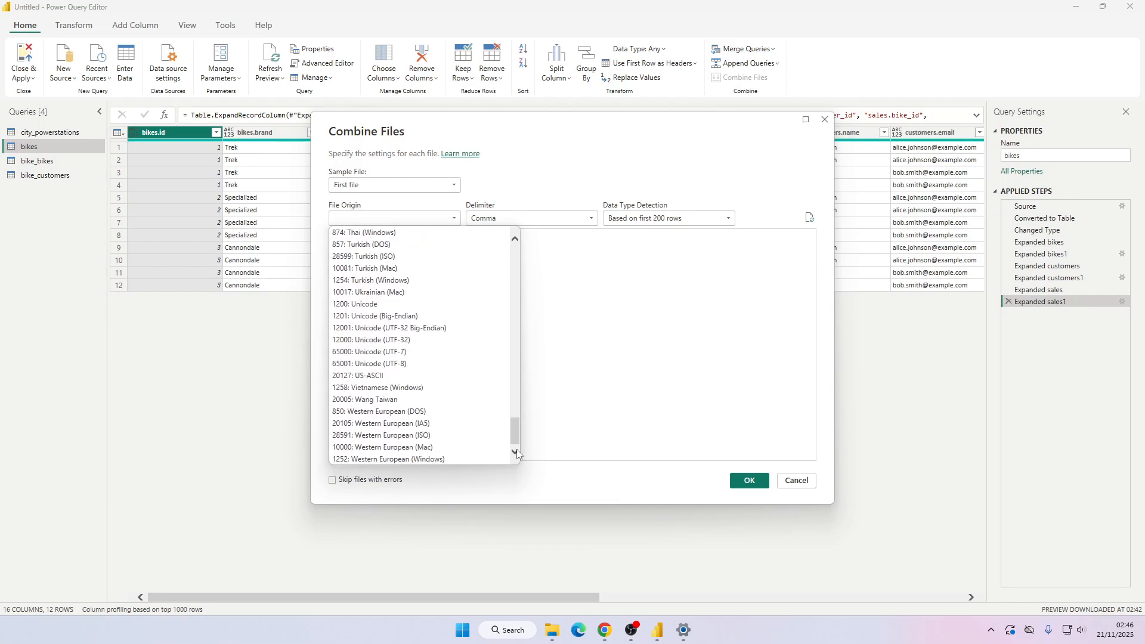
left_click(387, 364)
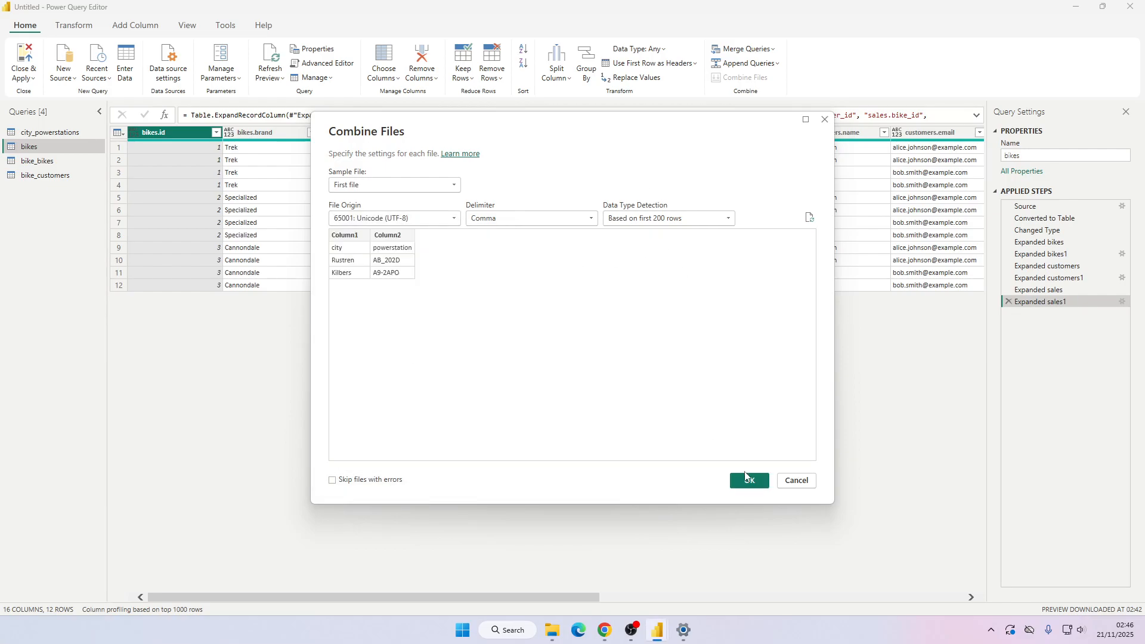
left_click(397, 480)
left_click(397, 482)
left_click(747, 481)
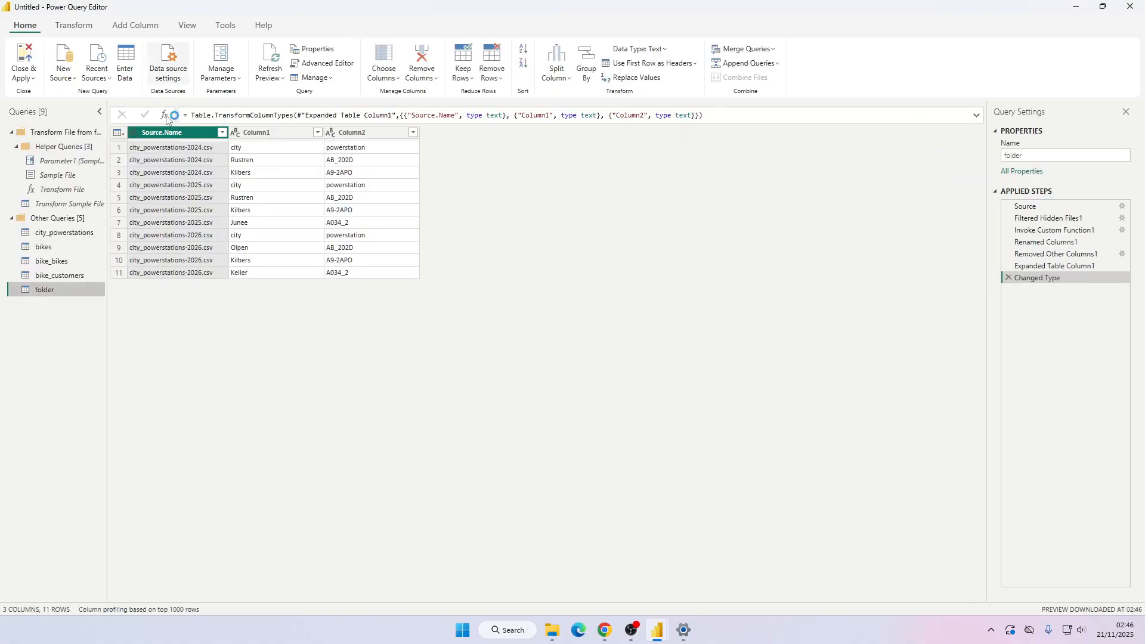
double_click(34, 134)
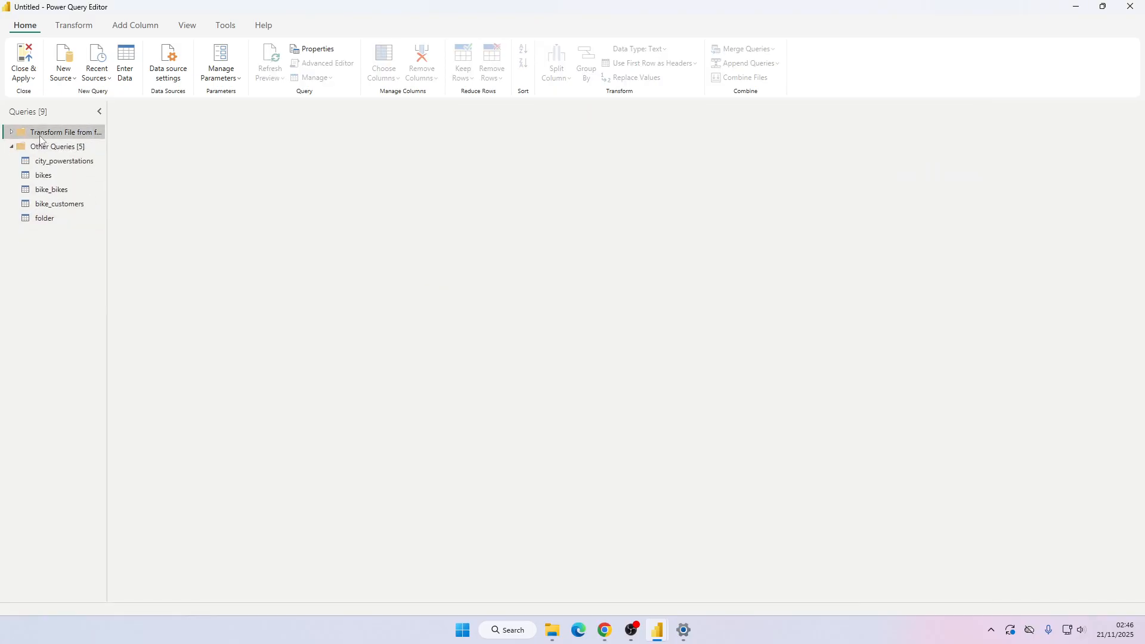
left_click(52, 216)
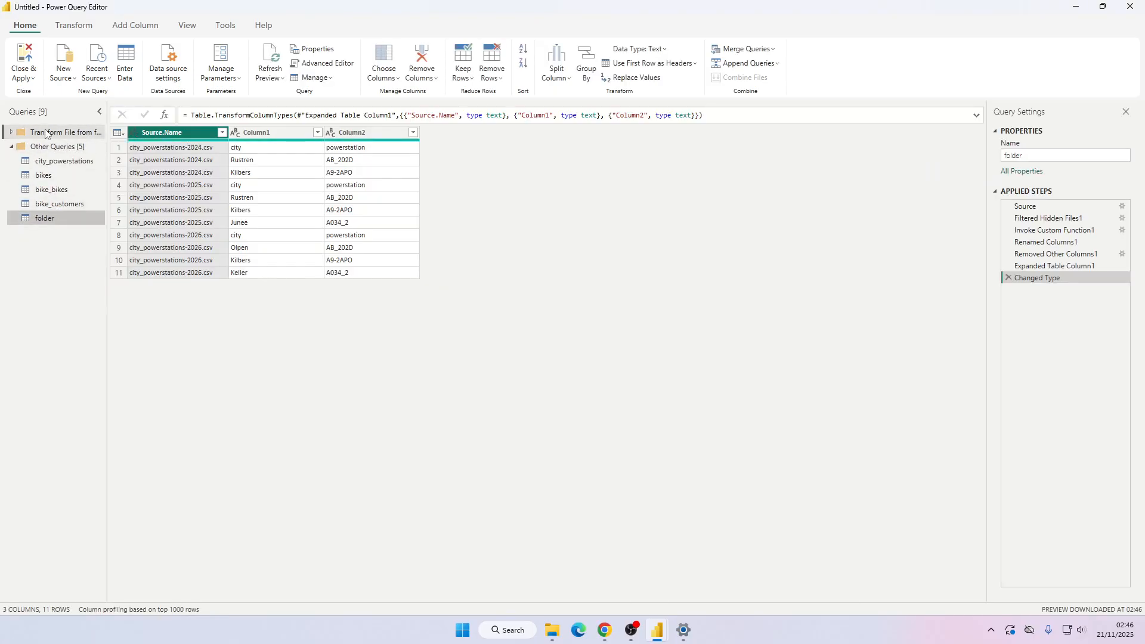
left_click(47, 134)
left_click(11, 133)
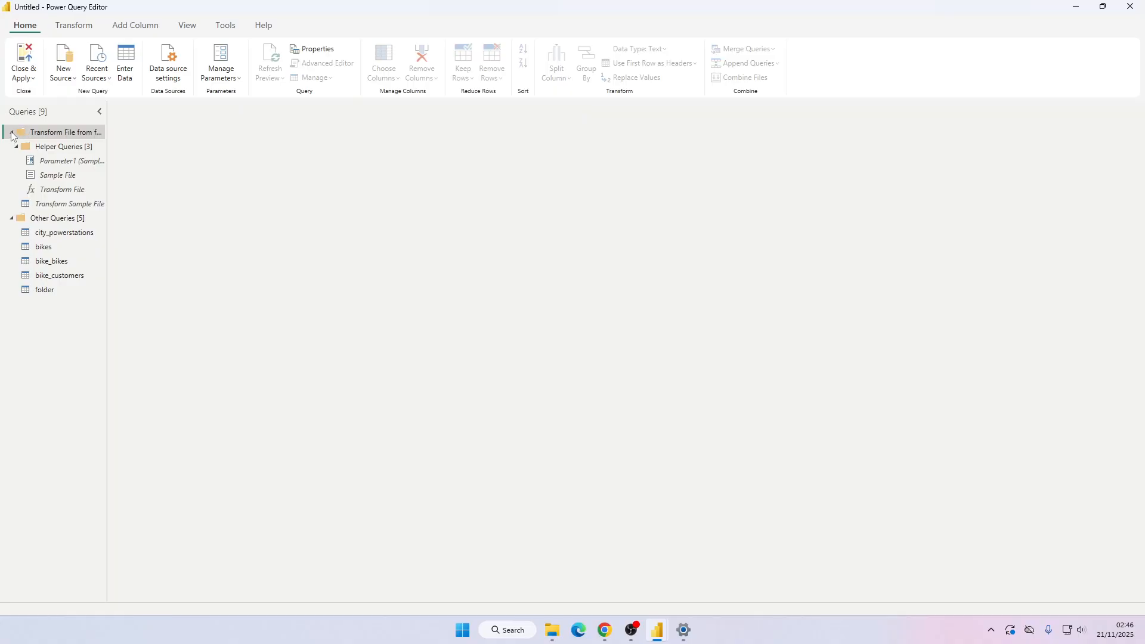
left_click(12, 134)
left_click(57, 218)
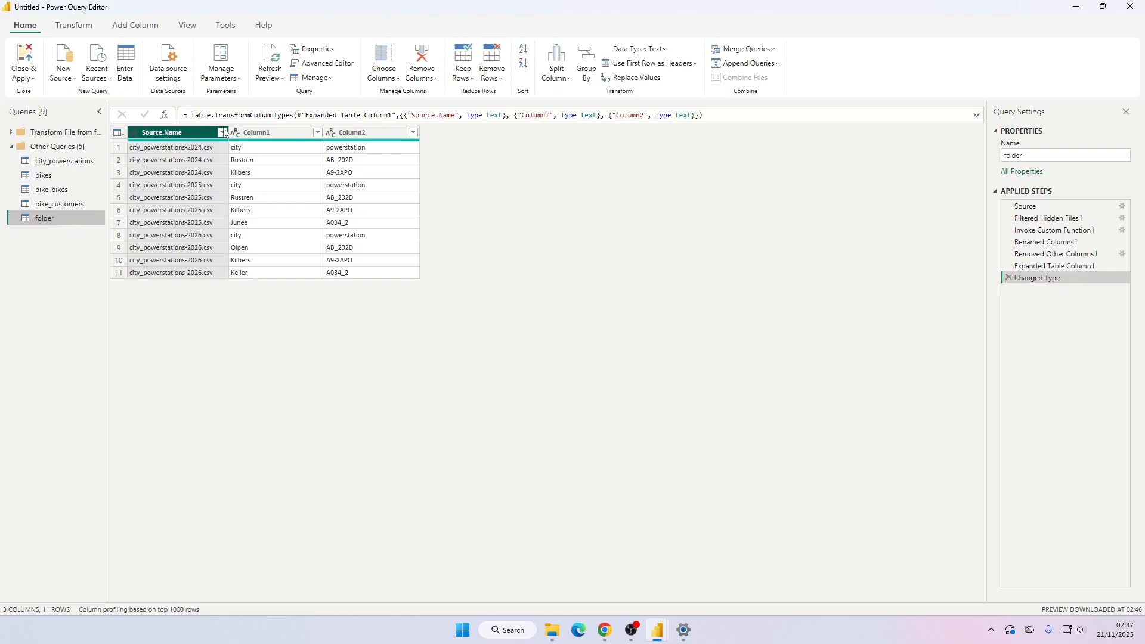
Inspect the folder query's combined rows and its Column1 and Column2 values.
left_click(261, 147)
left_click(258, 160)
left_click(260, 173)
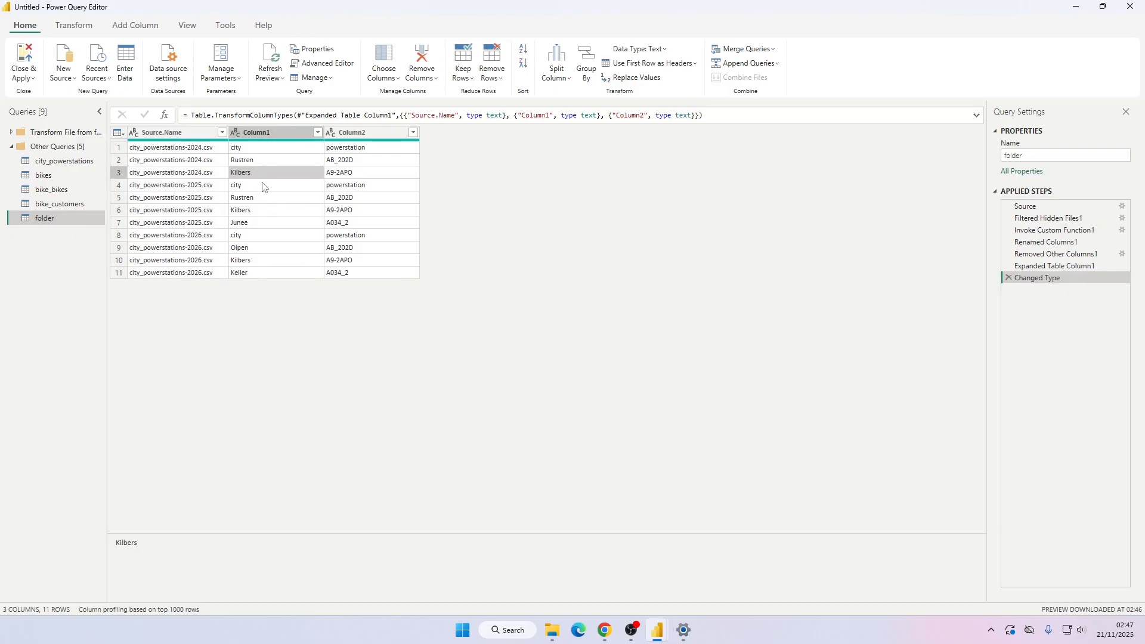
left_click(263, 149)
left_click(265, 160)
left_click(266, 173)
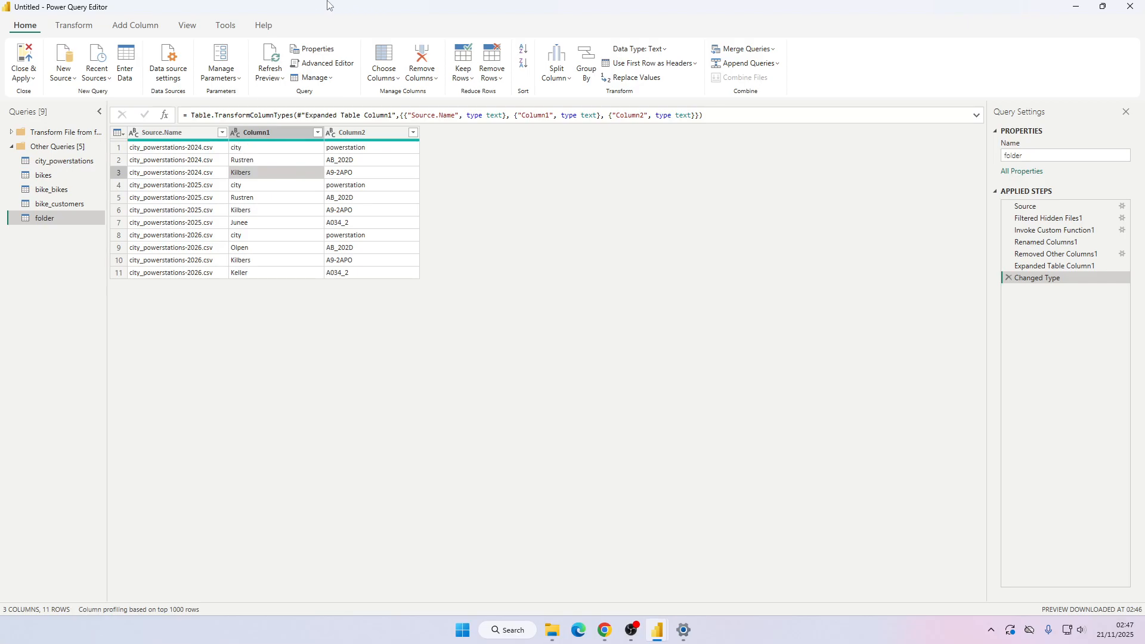
left_click(241, 149)
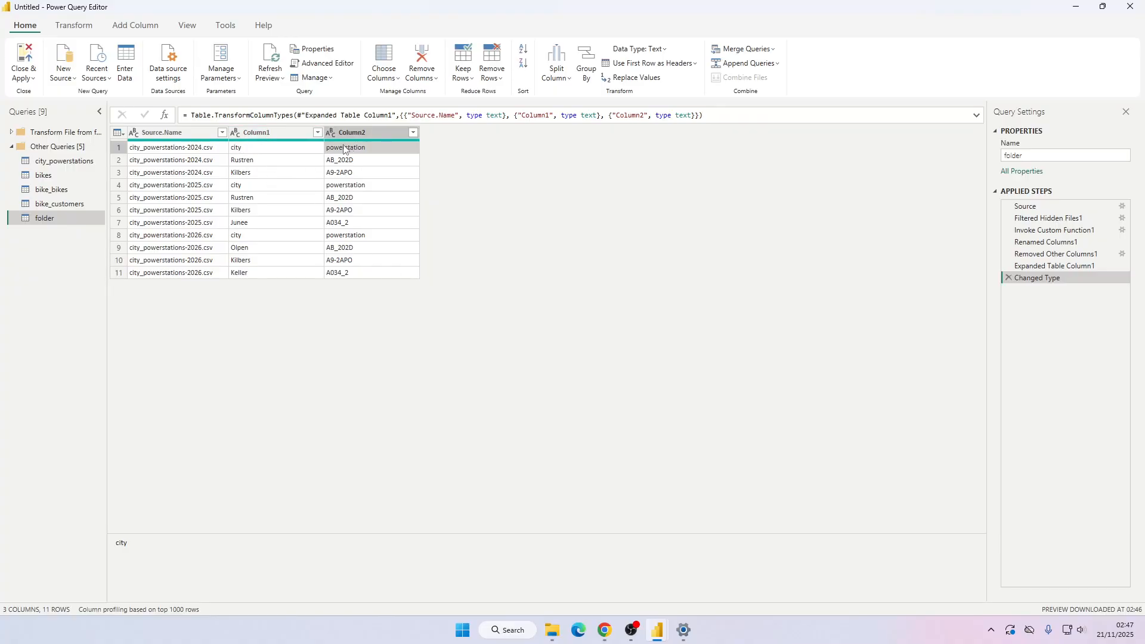
left_click(263, 133)
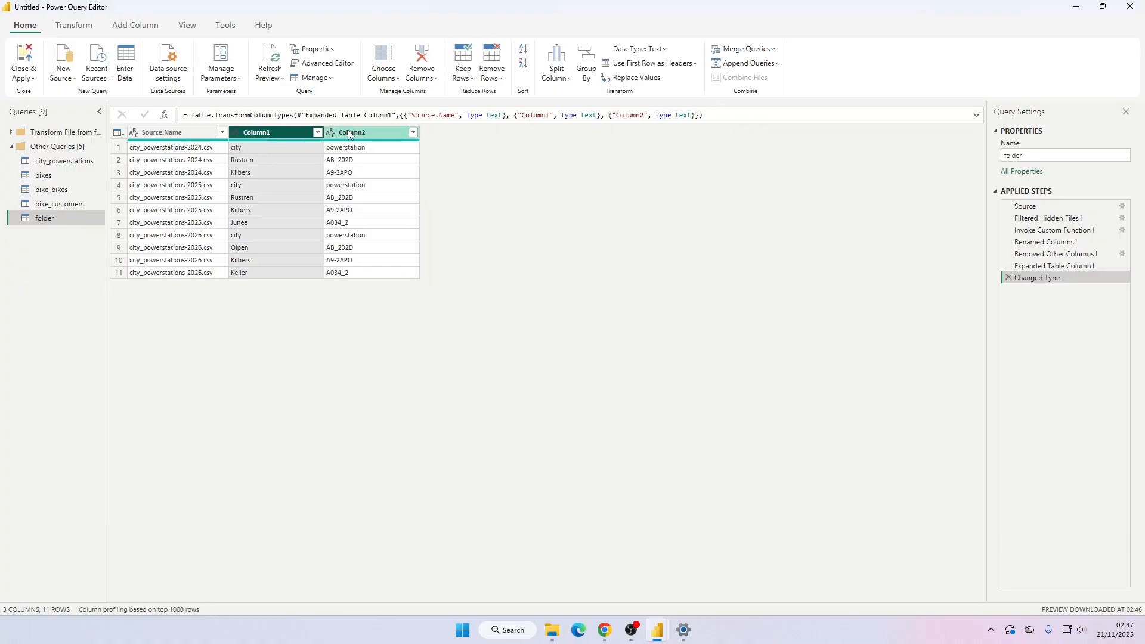
left_click(361, 132)
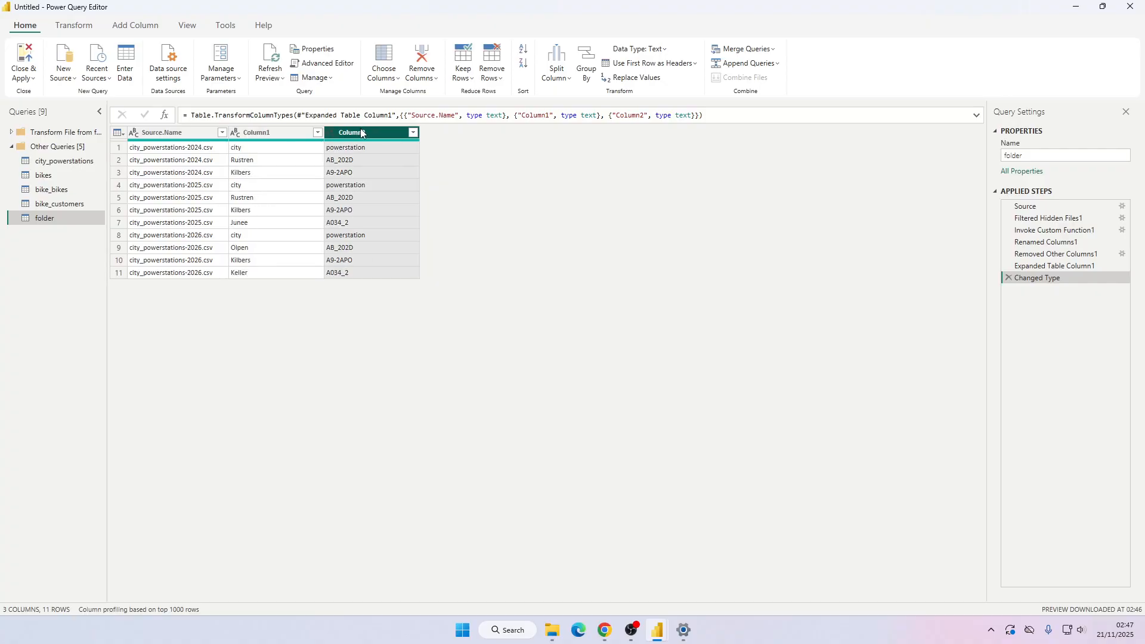
Open the Transform Sample File helper query and use its first row as headers.
double_click(66, 132)
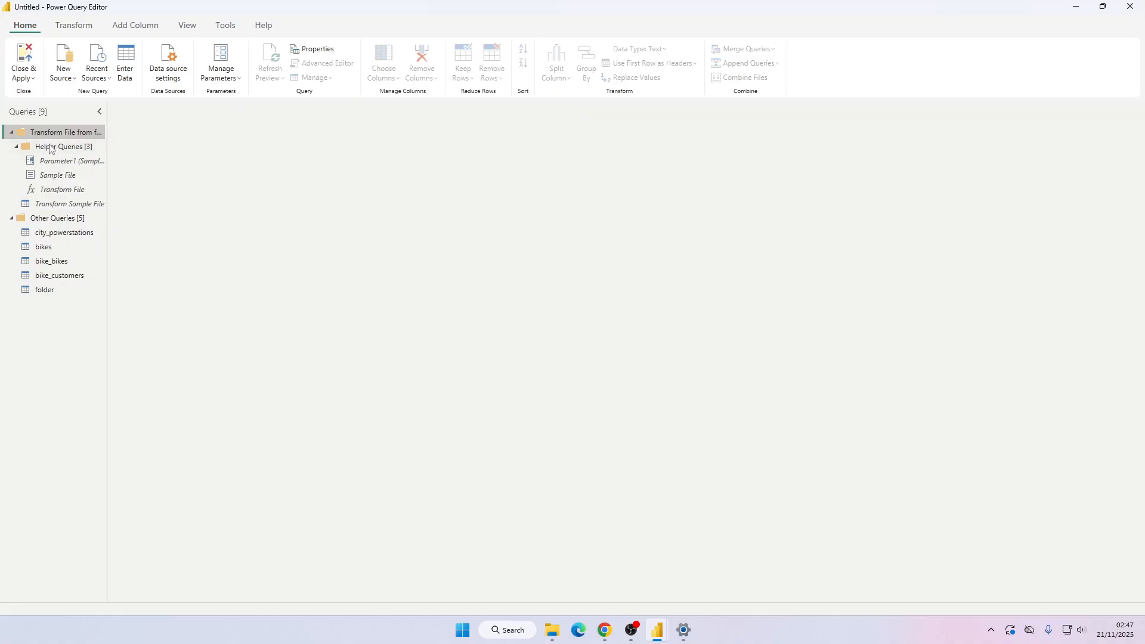
left_click(66, 290)
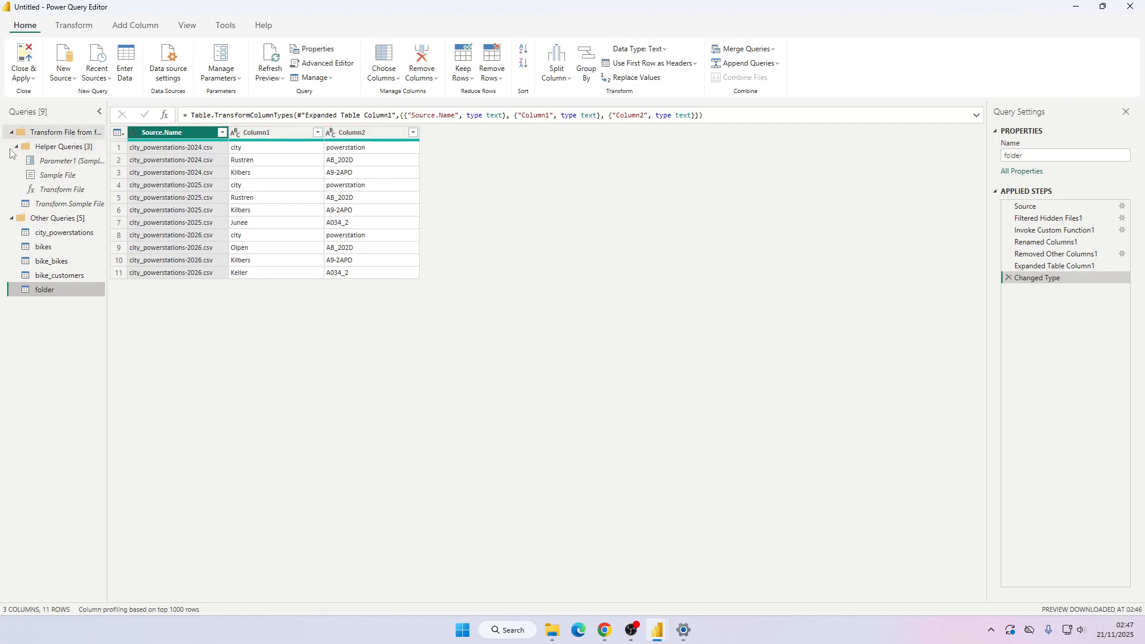
left_click(63, 191)
left_click(66, 203)
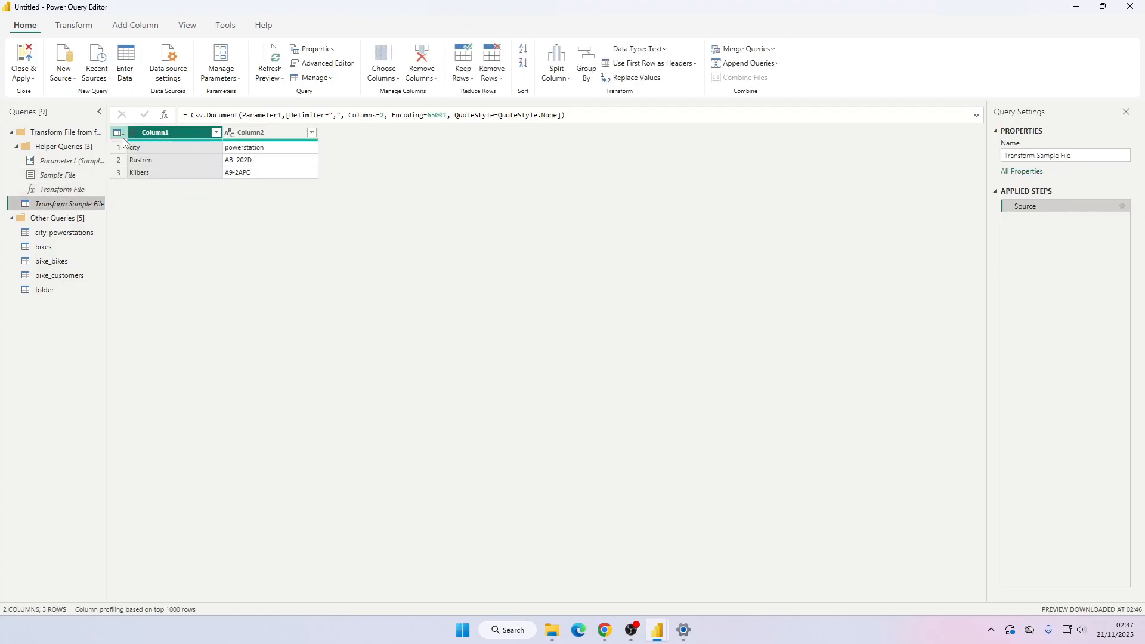
left_click(119, 133)
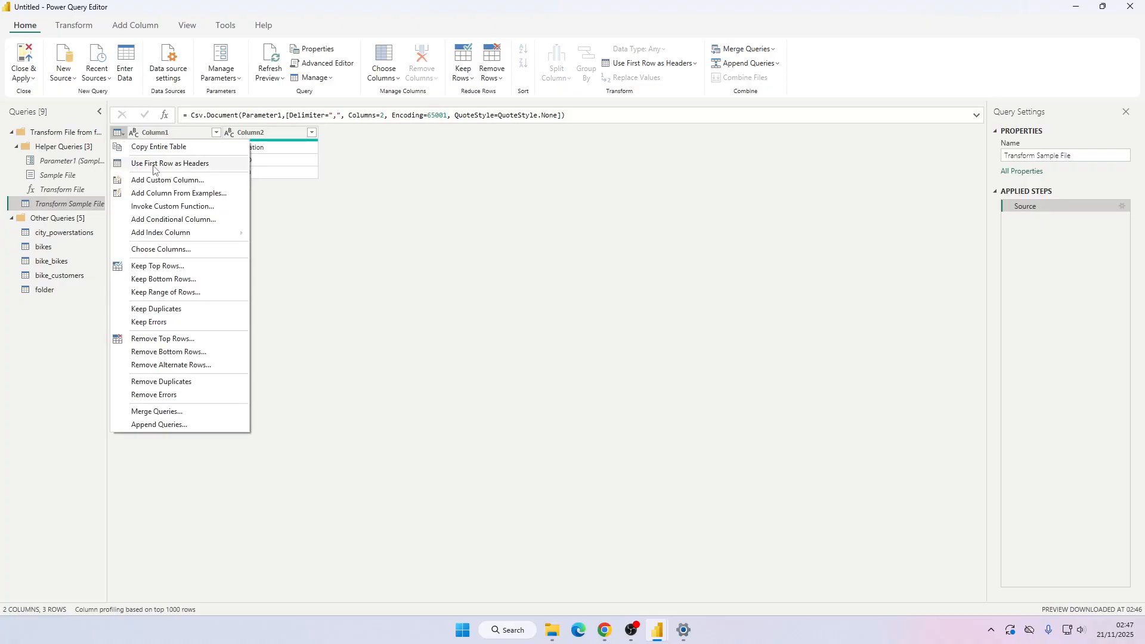
left_click(153, 165)
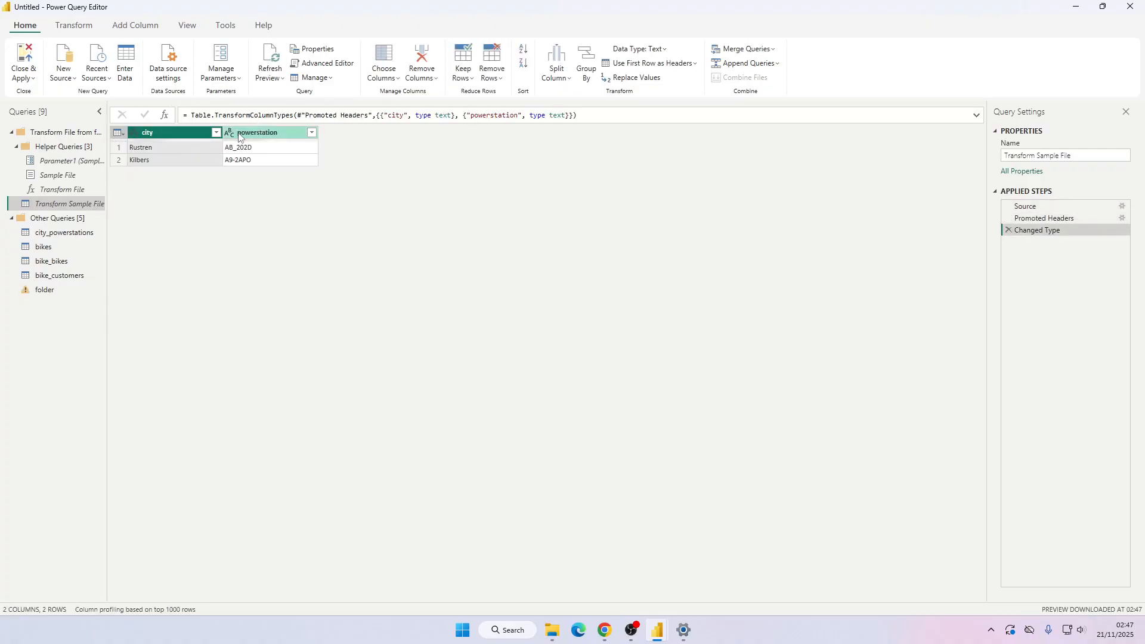
Step through the folder query's applied steps and delete the Changed Type step.
left_click(67, 289)
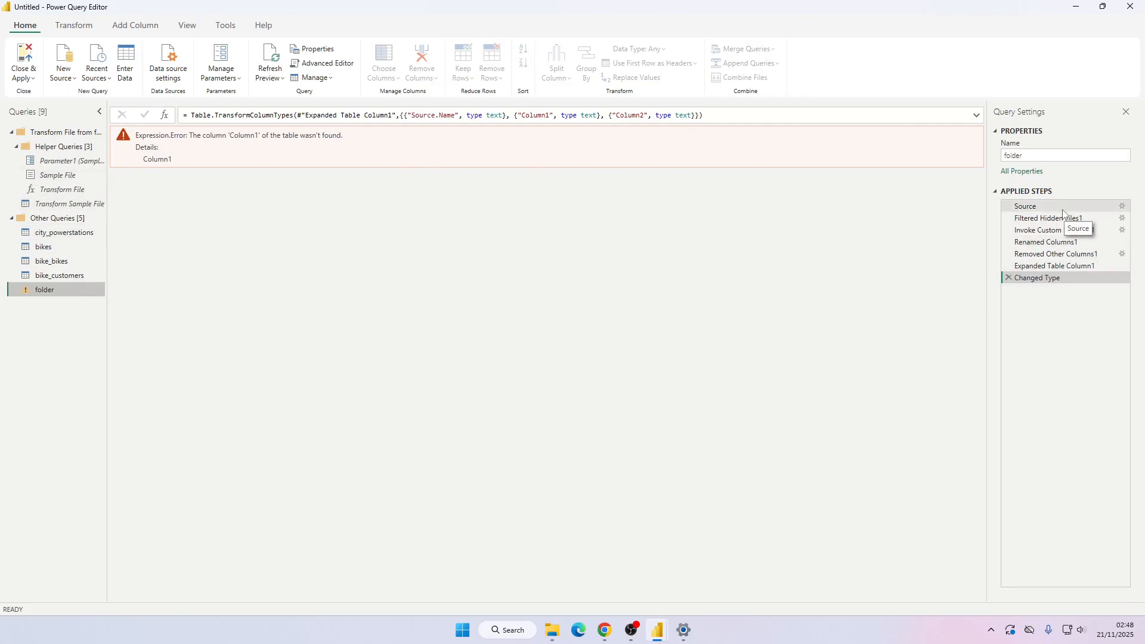
left_click(1065, 242)
left_click(1062, 254)
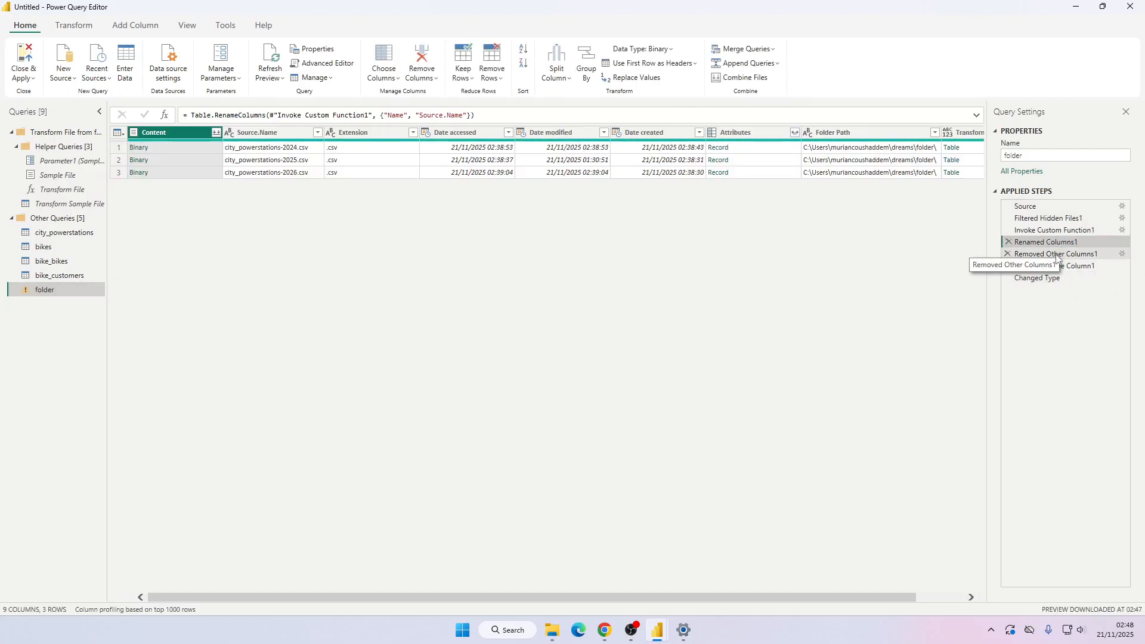
left_click(1060, 266)
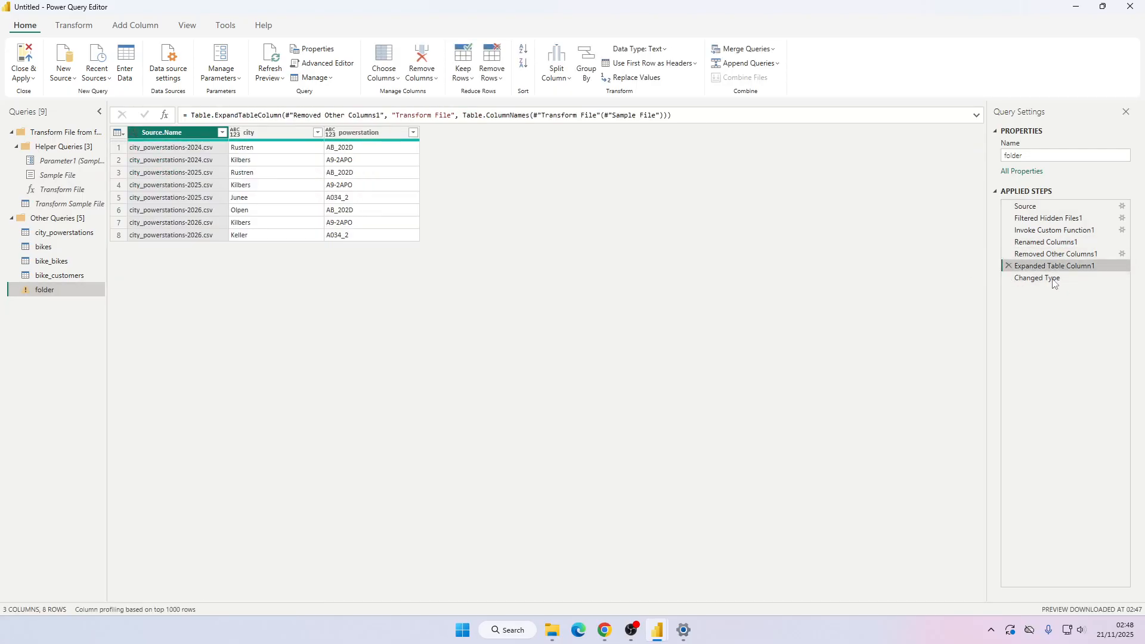
left_click(1007, 278)
left_click(1008, 278)
left_click(256, 135)
left_click(330, 133)
left_click(263, 136)
left_click(187, 136)
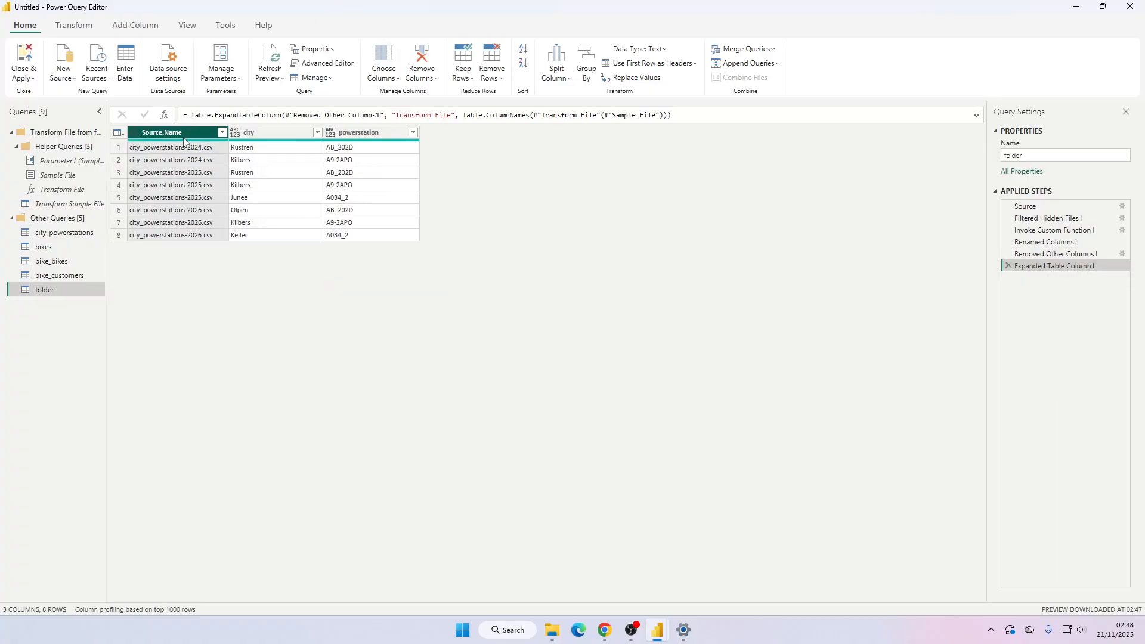
Add a new PDF data source from the file lomb-2nd-Ed.pdf.
left_click(68, 205)
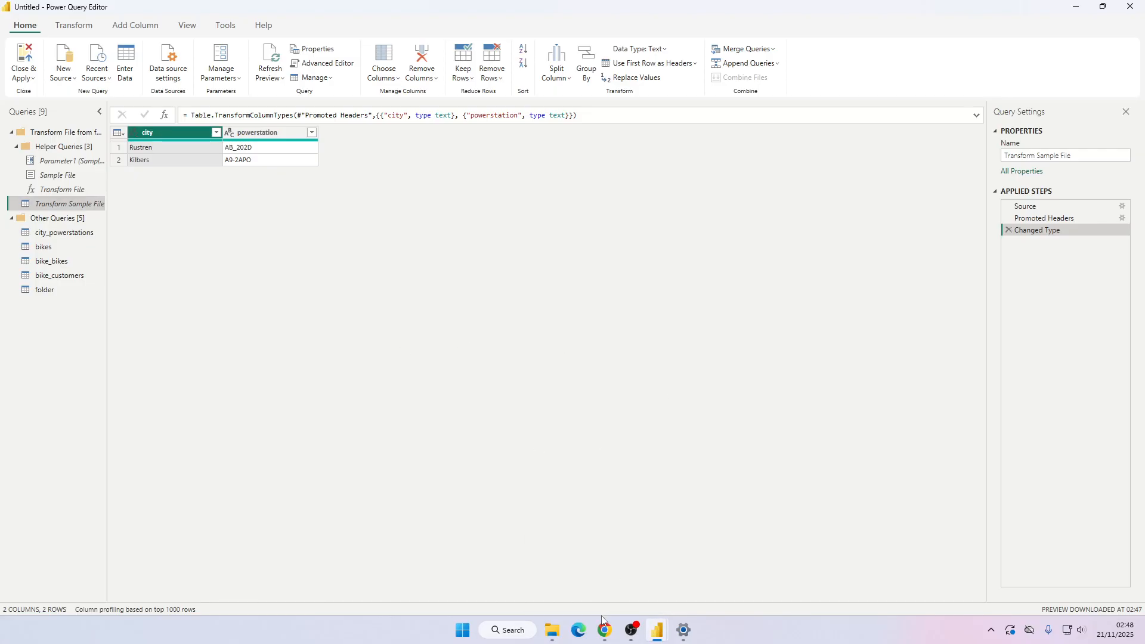
mouse_move(553, 630)
left_click(63, 71)
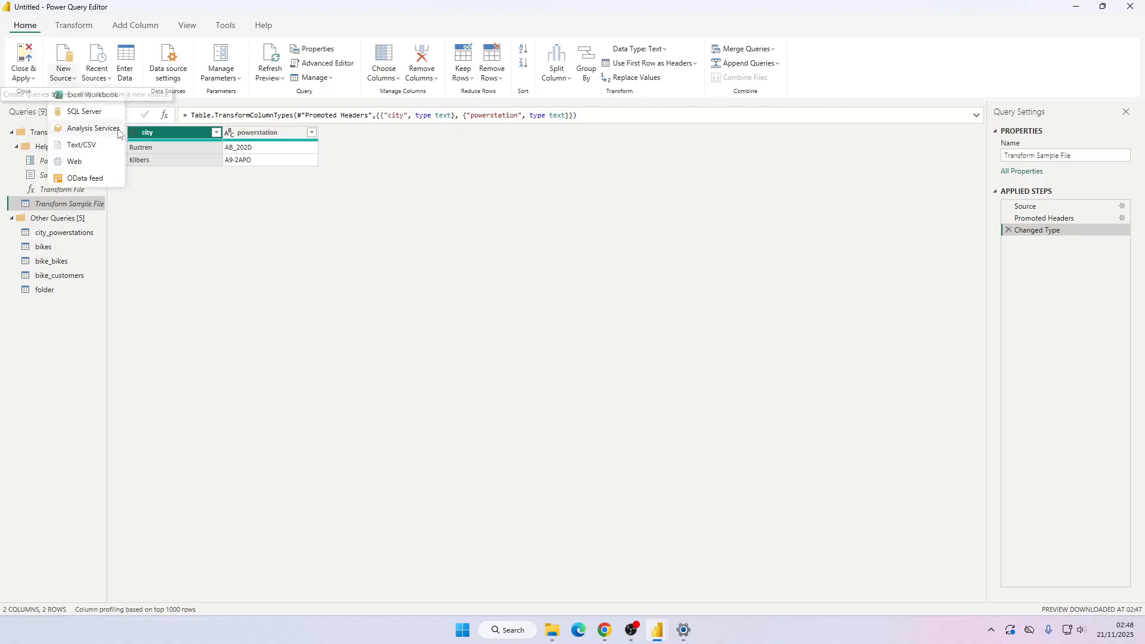
left_click(87, 216)
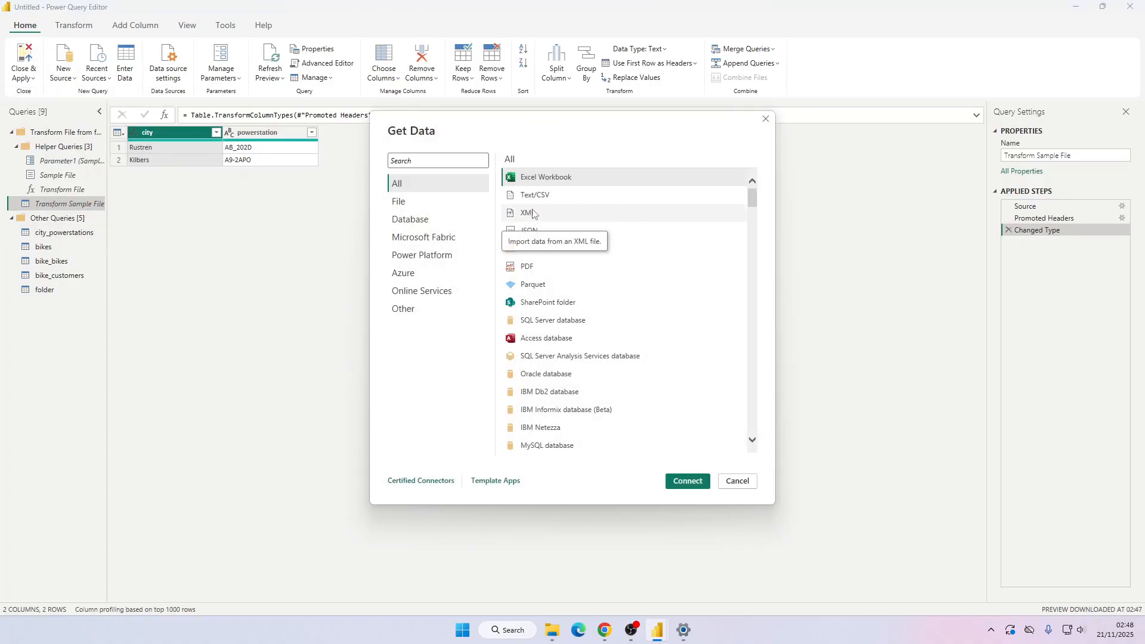
left_click(533, 213)
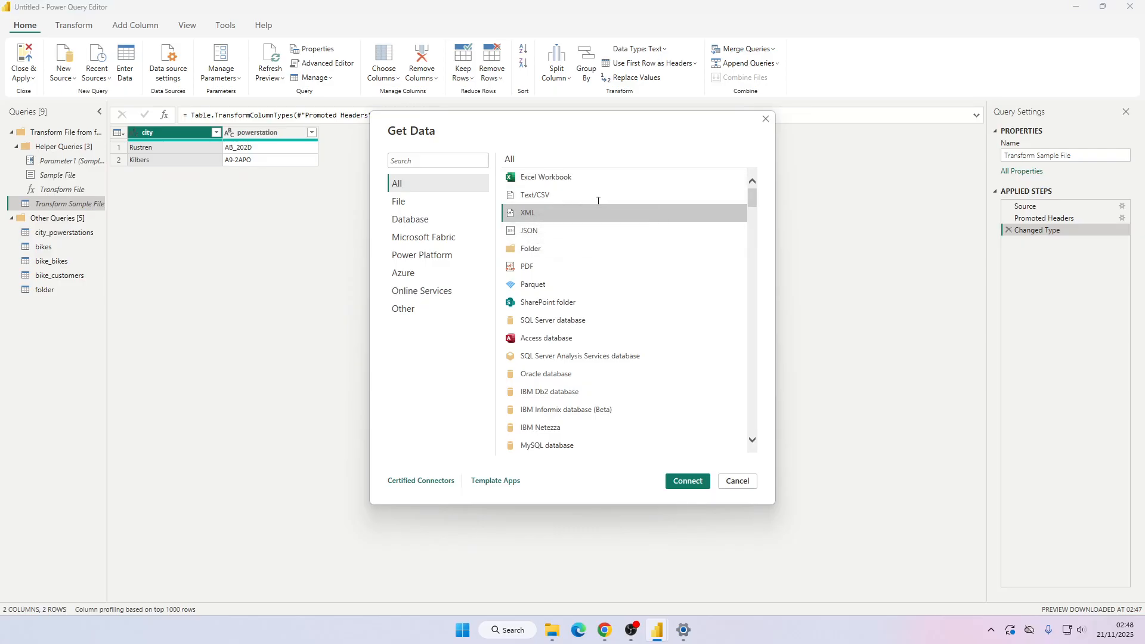
left_click(555, 266)
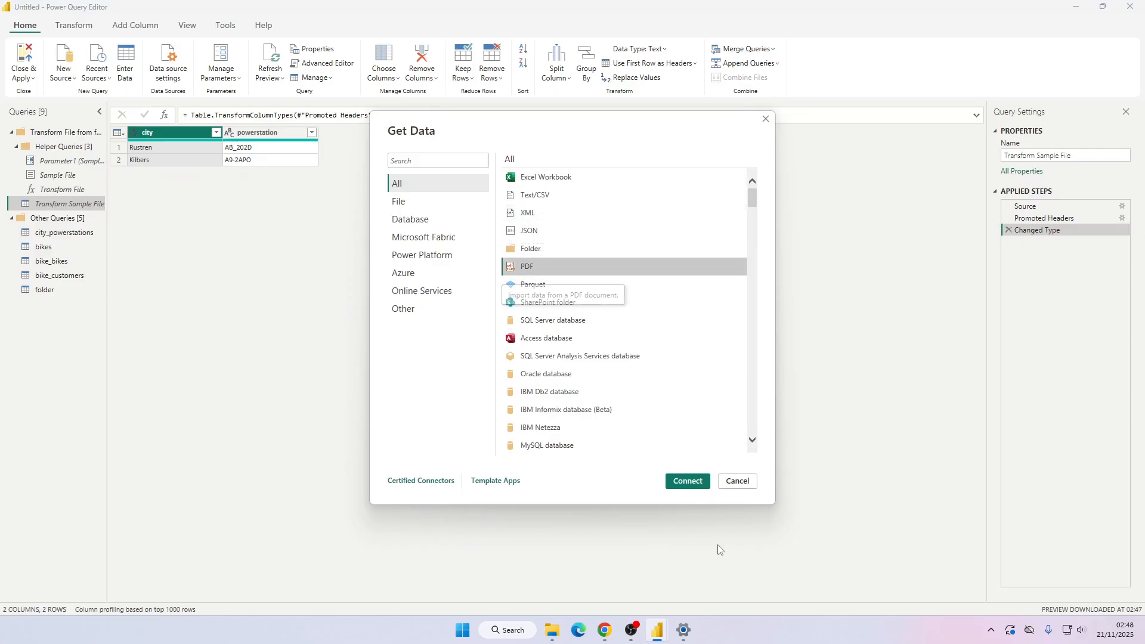
left_click(604, 627)
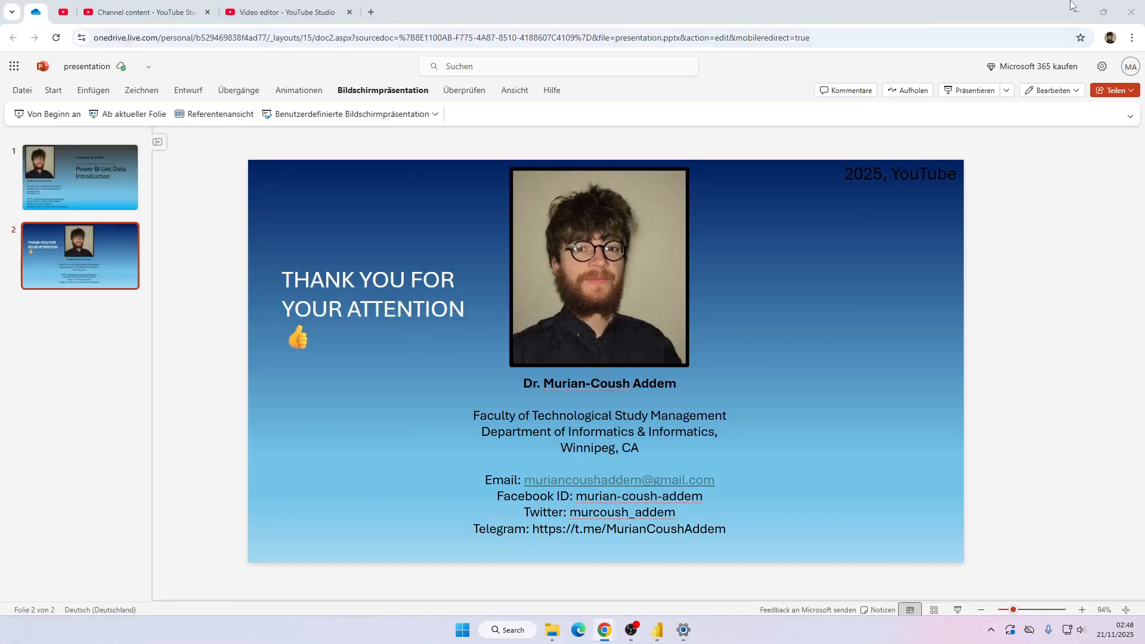
left_click(1076, 12)
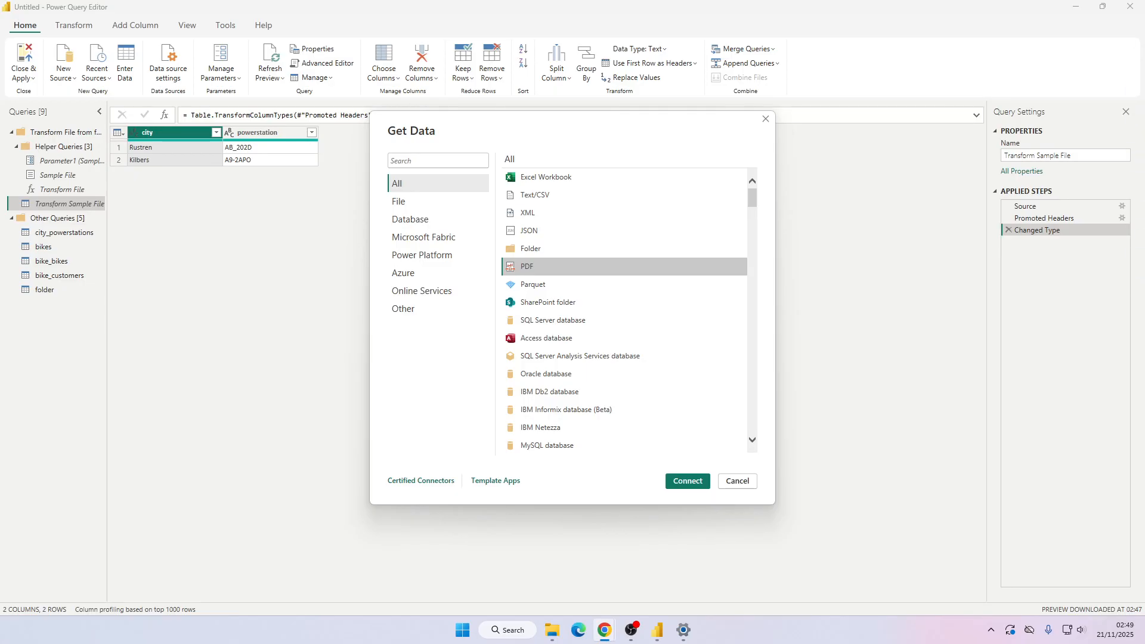
double_click(567, 266)
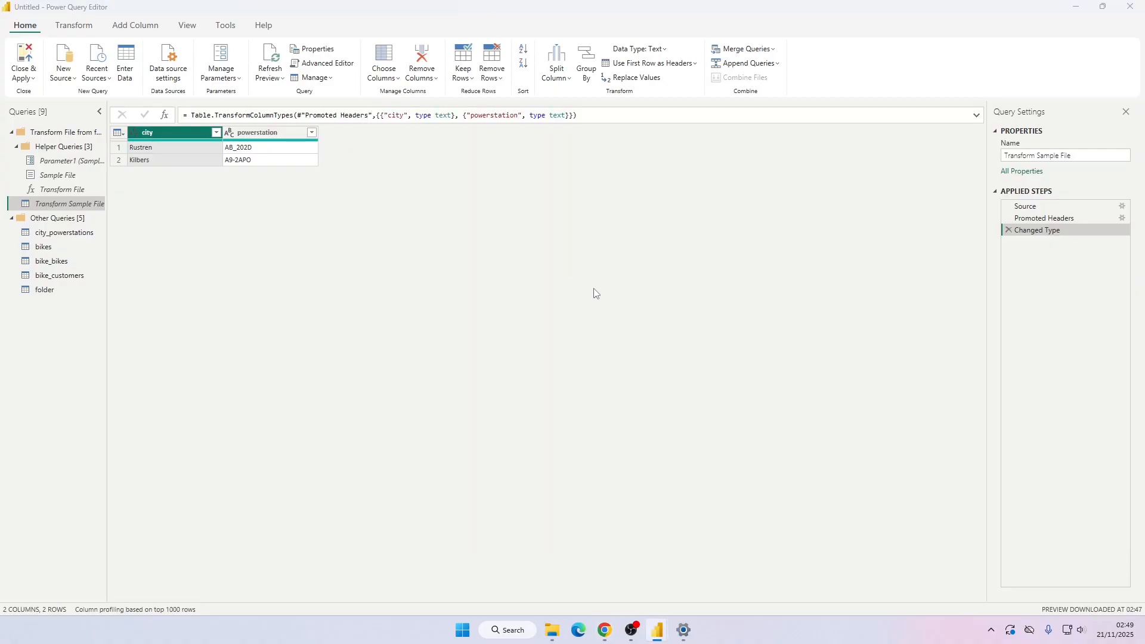
double_click(358, 196)
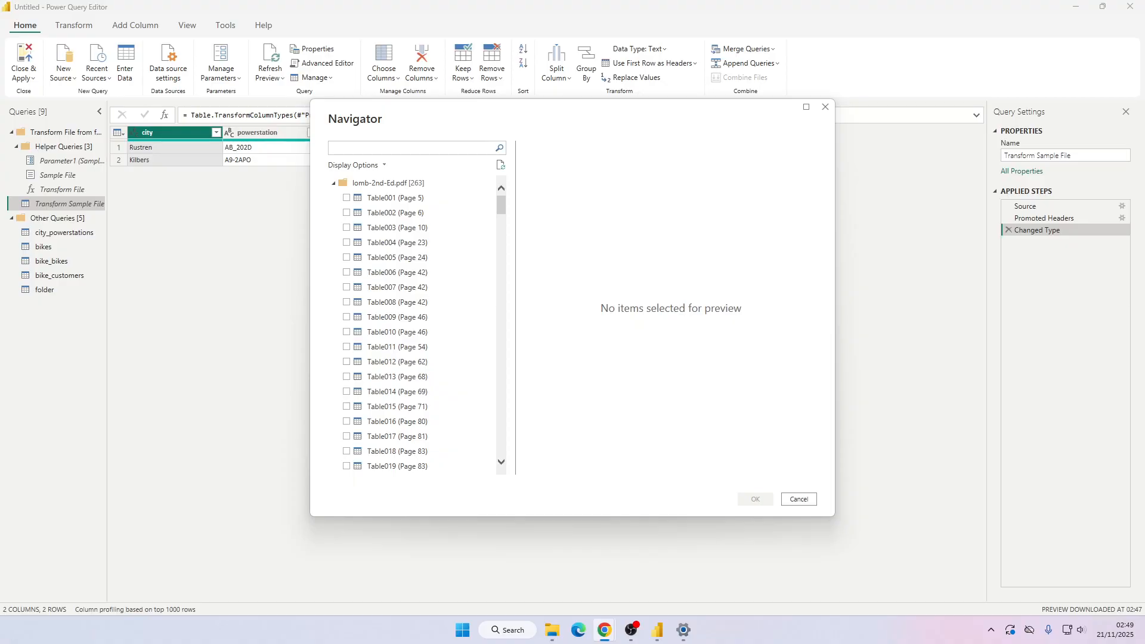
Arrange the browser showing lomb-2nd-Ed.pdf beside the Navigator and browse its pages 6 and 10.
left_click_drag(1144, 71, 823, 13)
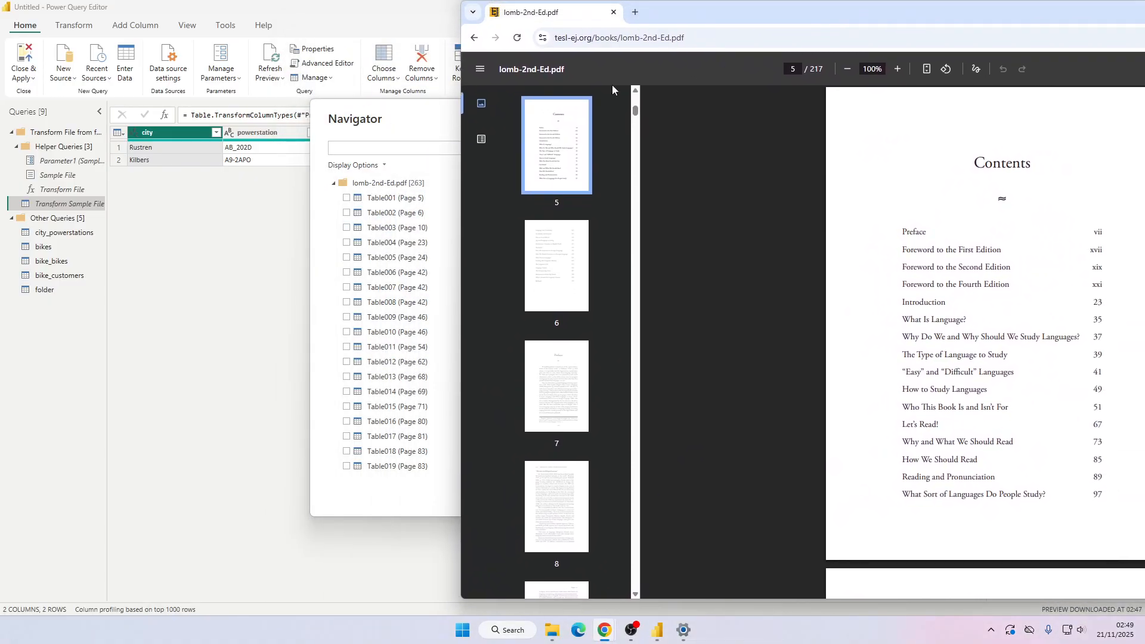
left_click_drag(461, 78, 703, 76)
left_click_drag(941, 22, 731, 20)
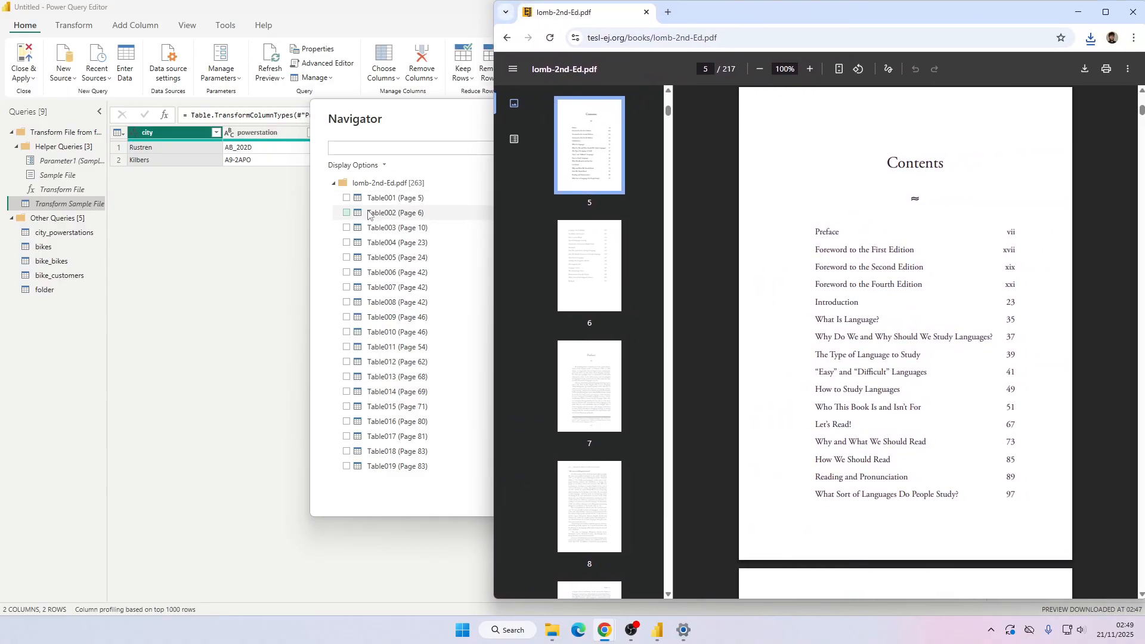
left_click(599, 239)
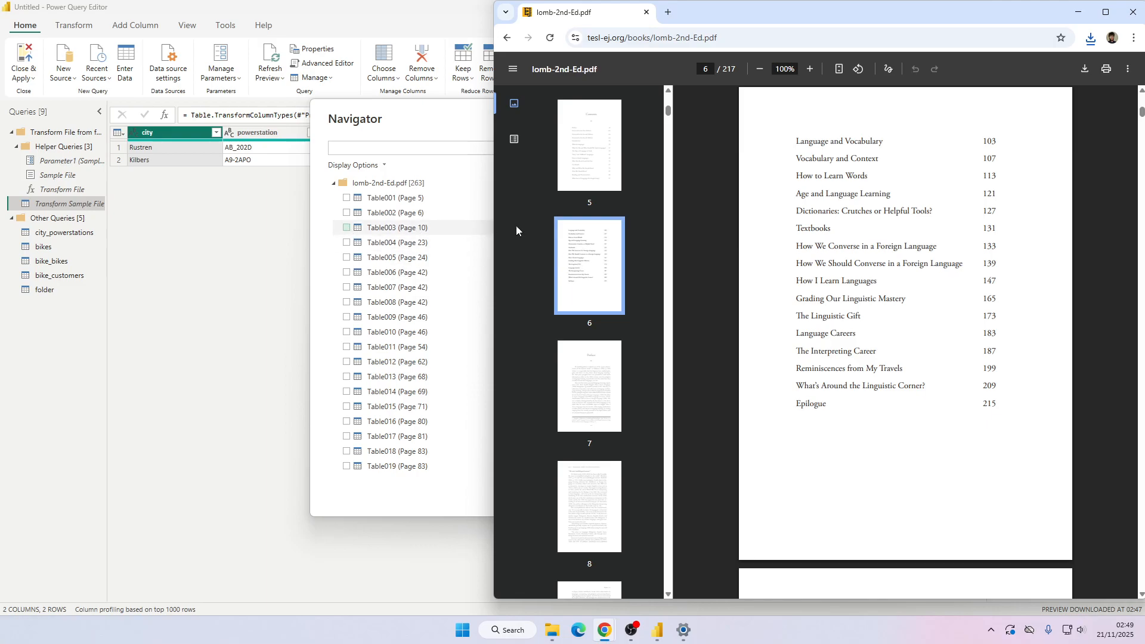
scroll(587, 261, "down", 4)
left_click(597, 525)
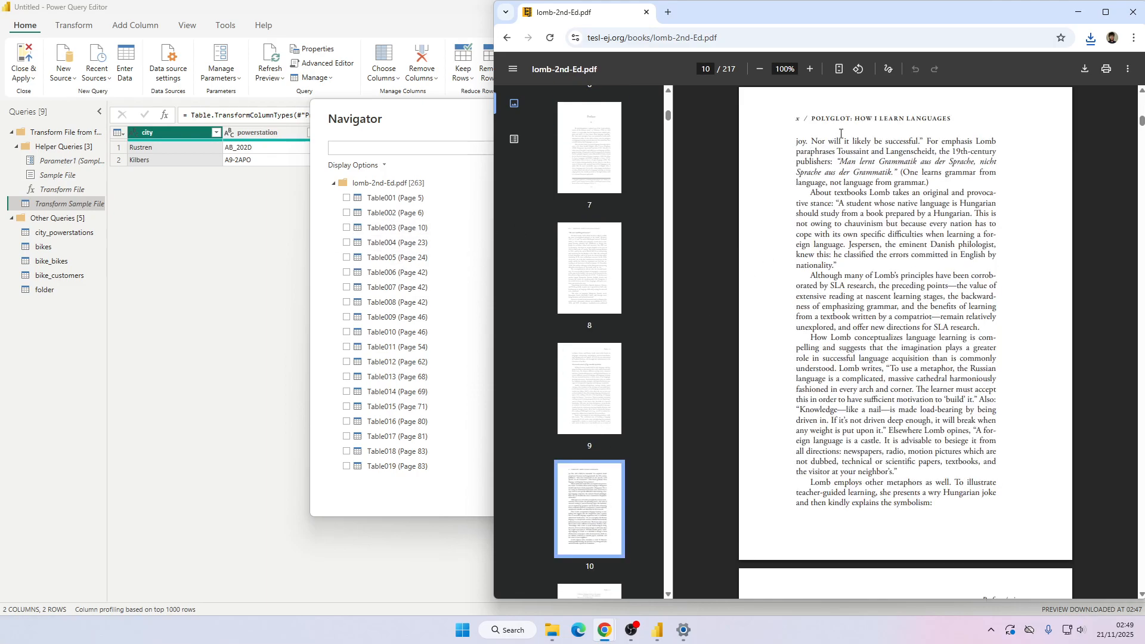
Preview Table003 (Page 10) and compare it with the footnotes on page 23 of the PDF.
left_click(347, 228)
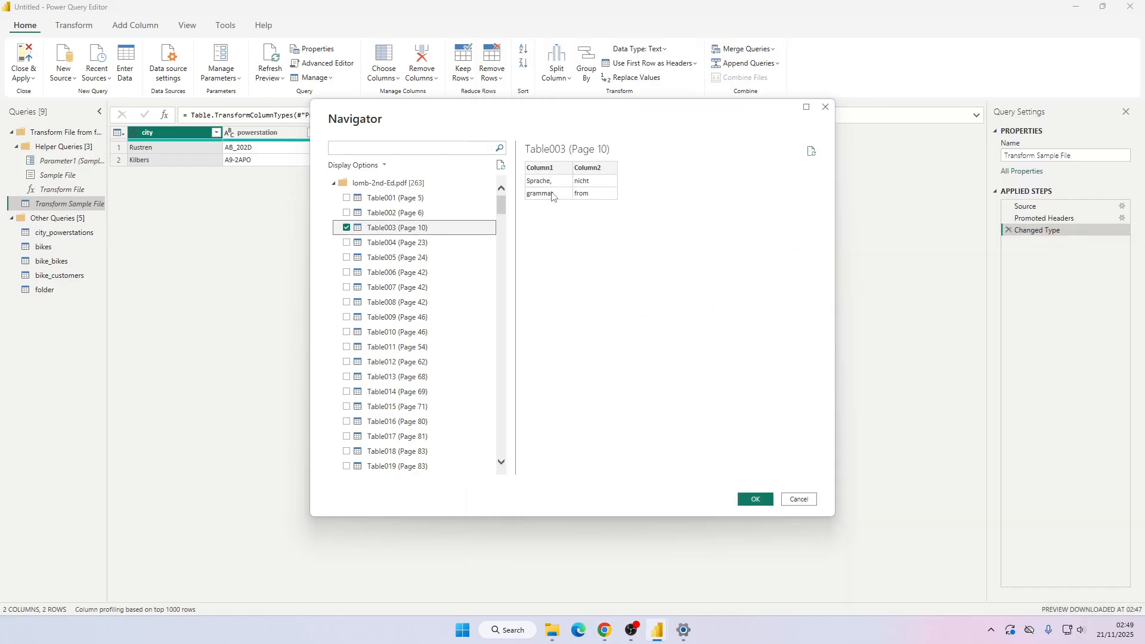
key("alt+Tab")
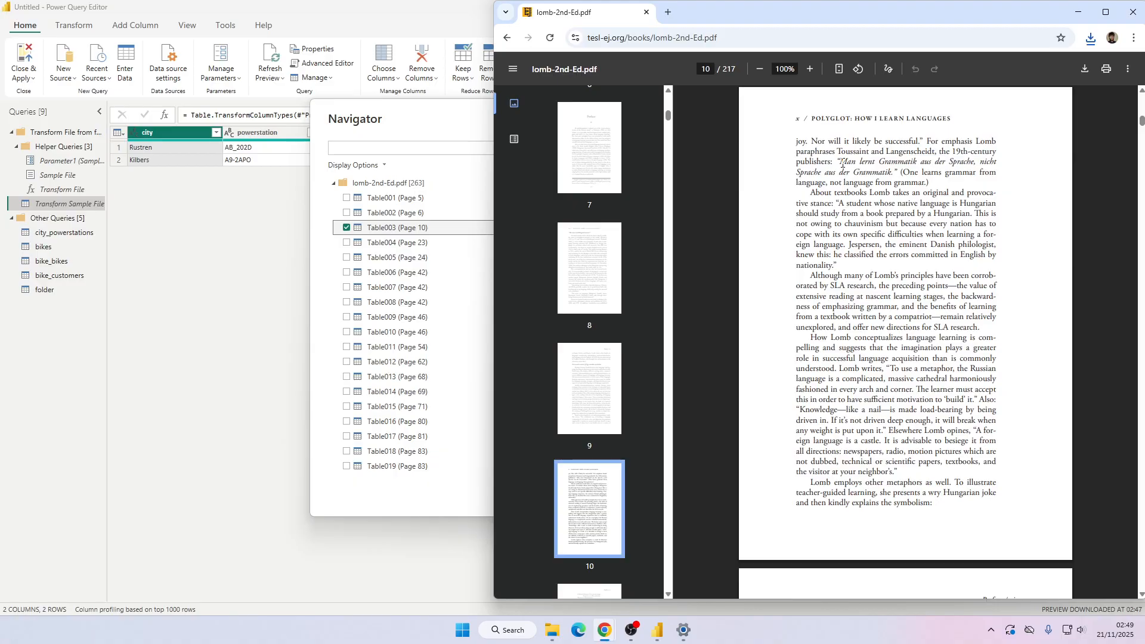
left_click(354, 238)
key("alt+Tab")
scroll(585, 220, "down", 5)
scroll(587, 220, "down", 10)
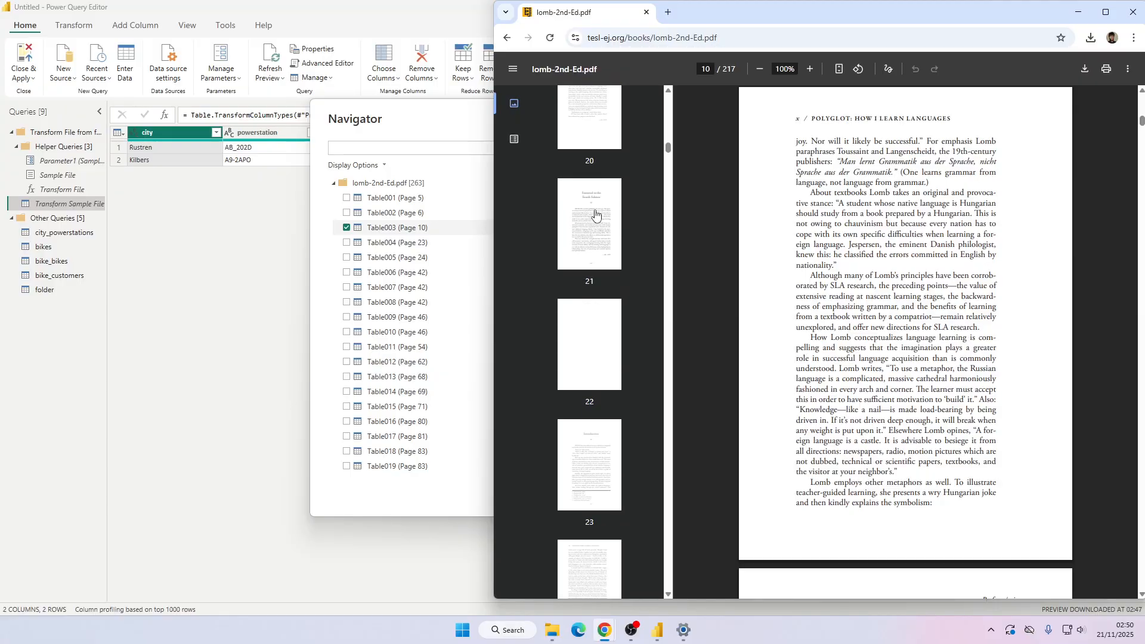
left_click(603, 469)
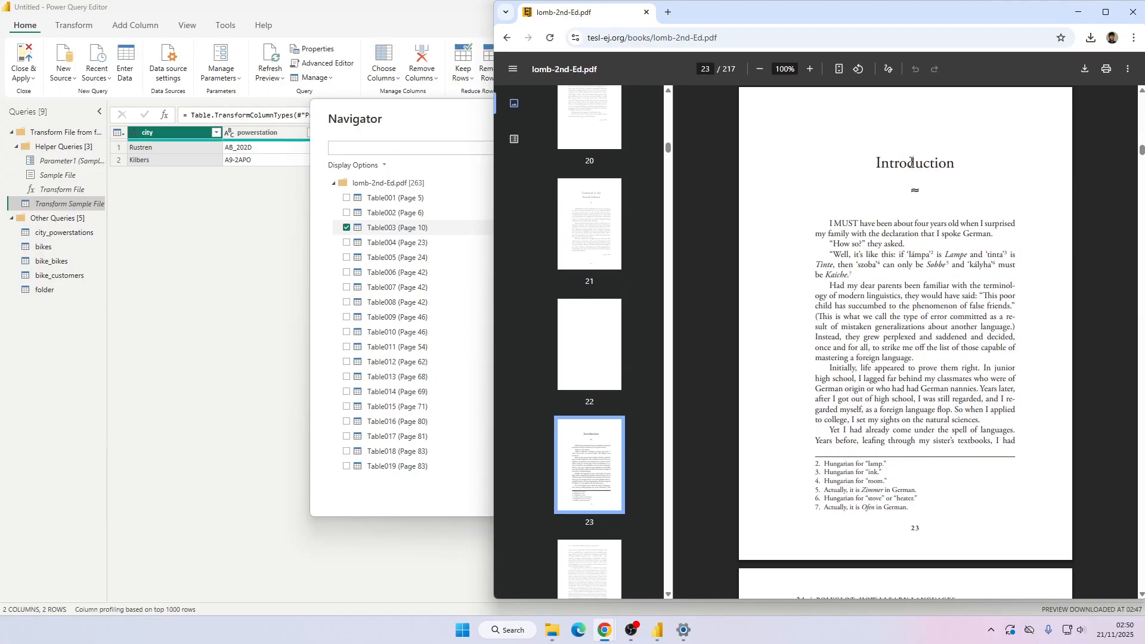
left_click_drag(814, 463, 937, 508)
left_click(922, 503)
Preview Table004 (Page 23) and compare it with the page's footnotes in the PDF.
left_click(345, 242)
left_click(346, 242)
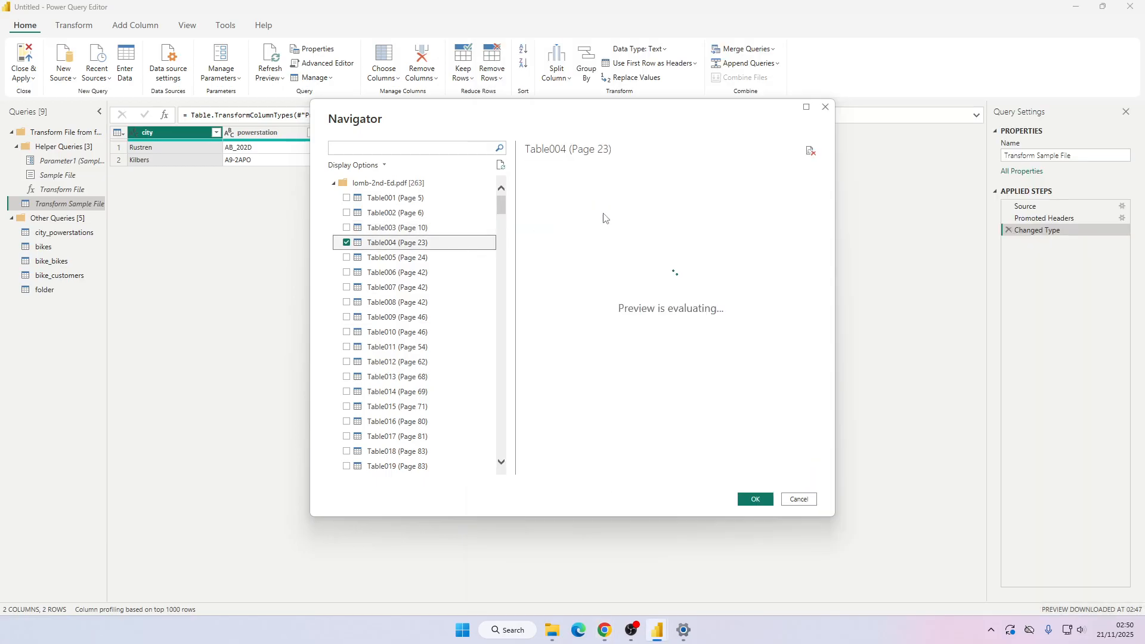
key("alt+Tab")
left_click_drag(815, 462, 913, 513)
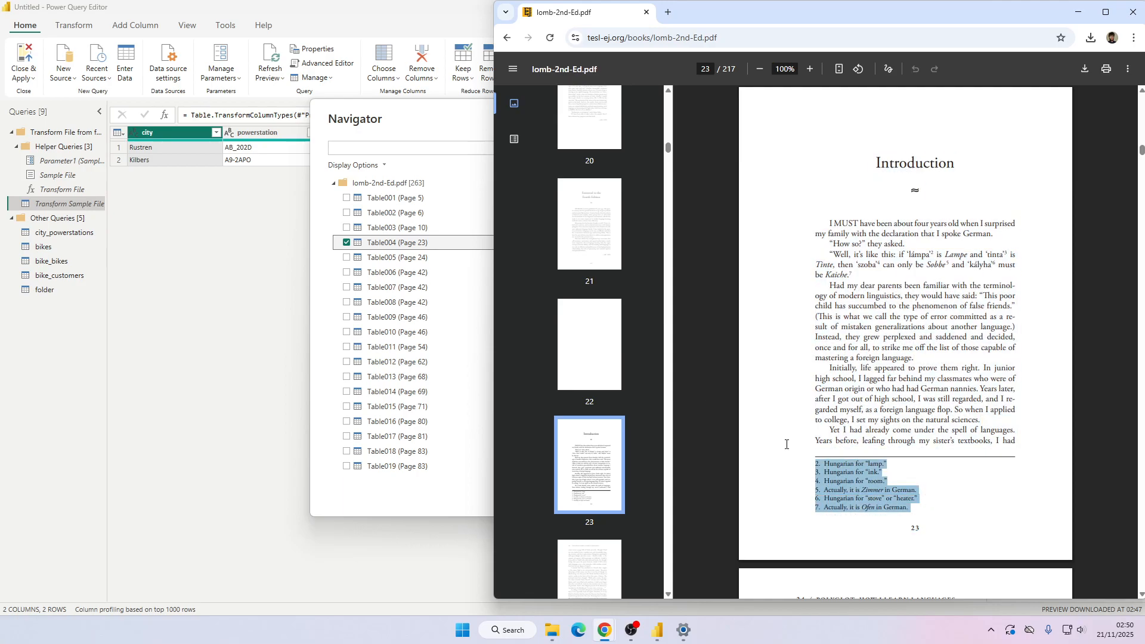
left_click(345, 236)
left_click(347, 243)
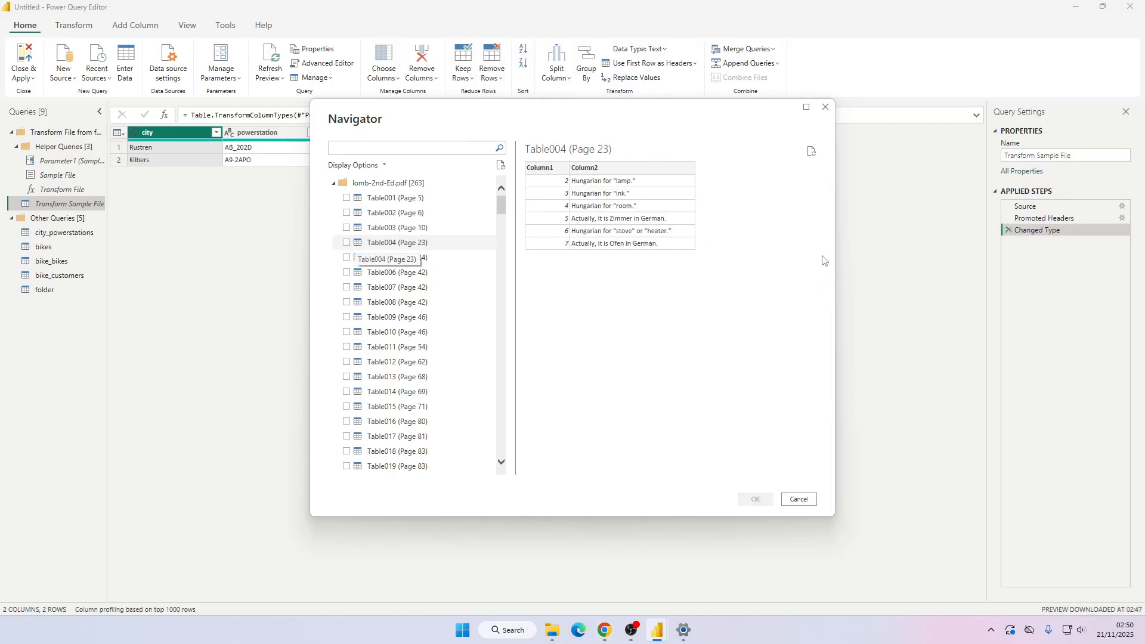
key("alt+Tab")
left_click_drag(1142, 150, 1131, 418)
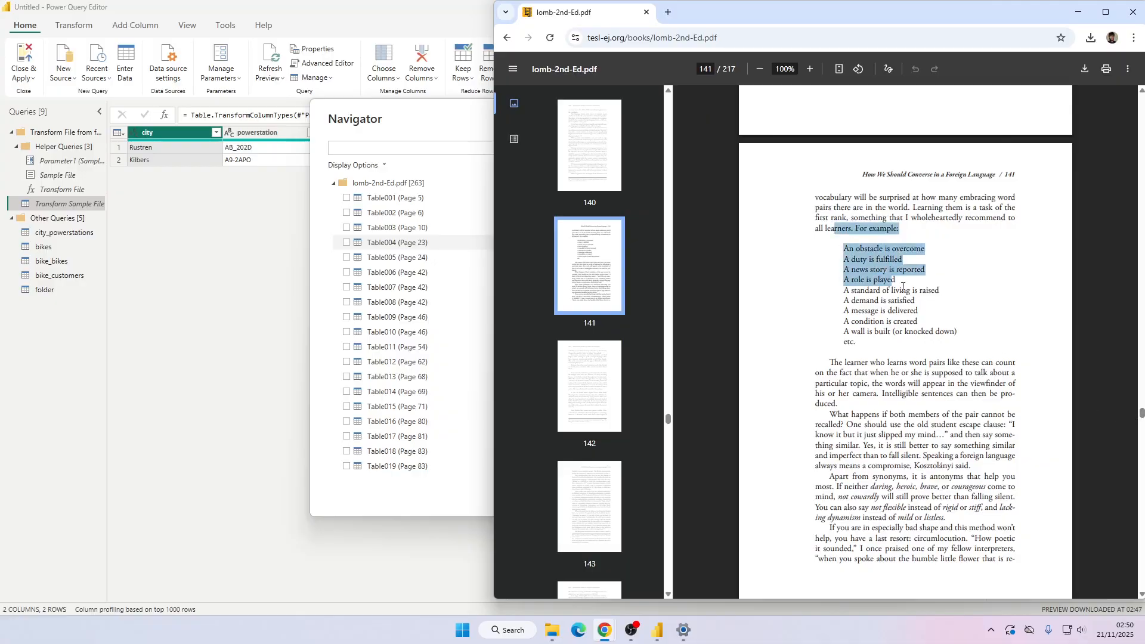
Scroll through the Navigator's table and page list and the PDF to its last page.
scroll(378, 322, "down", 5)
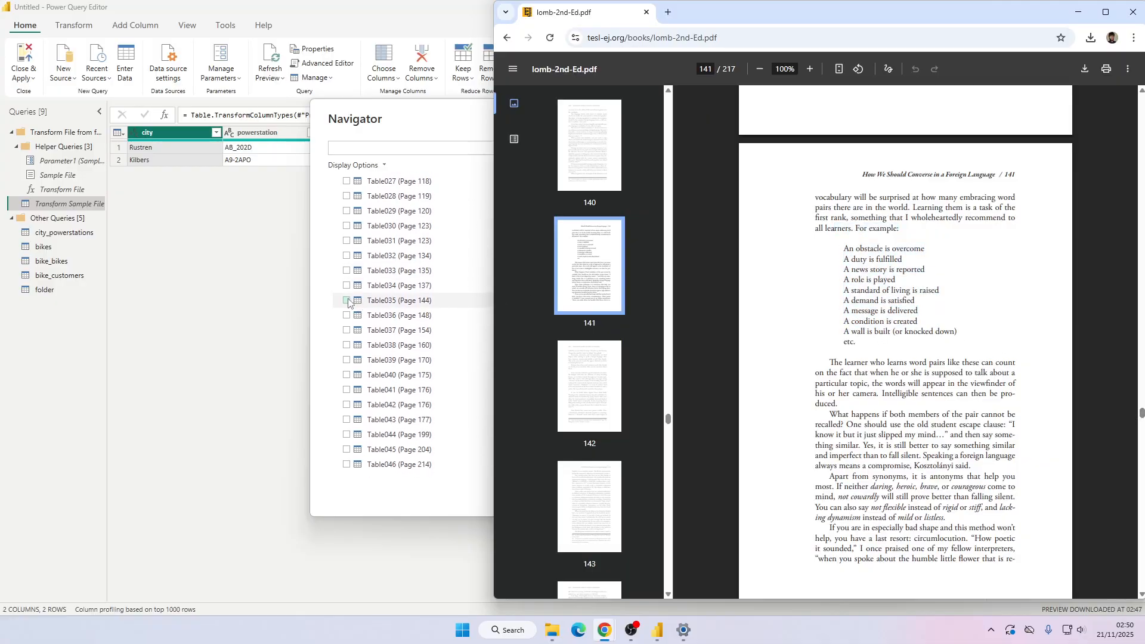
left_click_drag(1141, 413, 1130, 524)
left_click_drag(1124, 540, 1115, 584)
scroll(1115, 582, "up", 20)
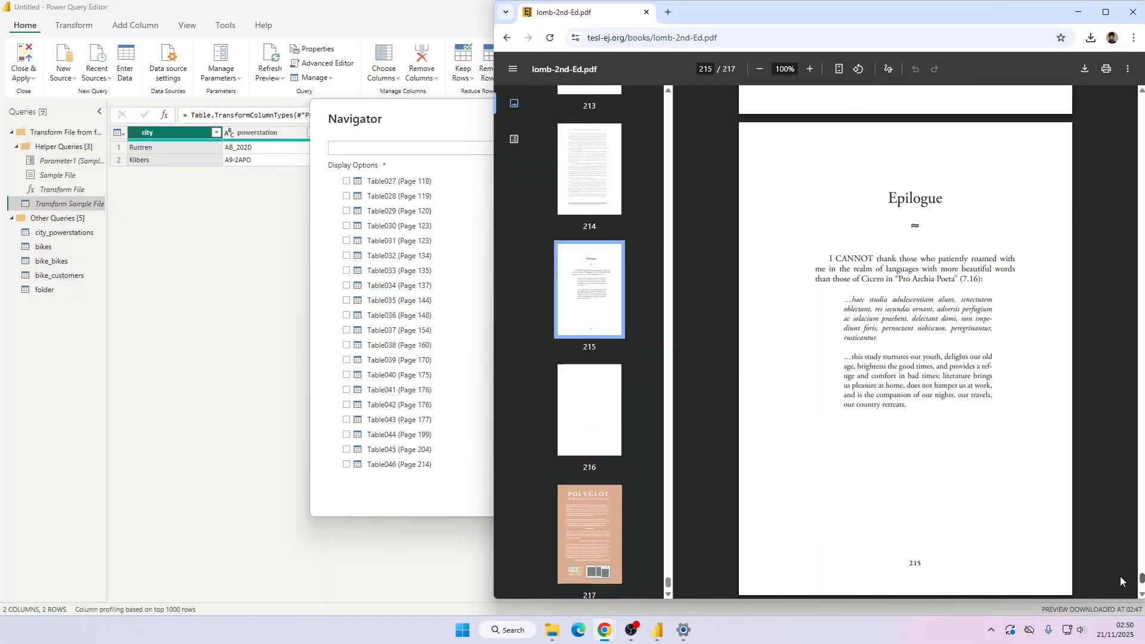
scroll(1125, 573, "down", 20)
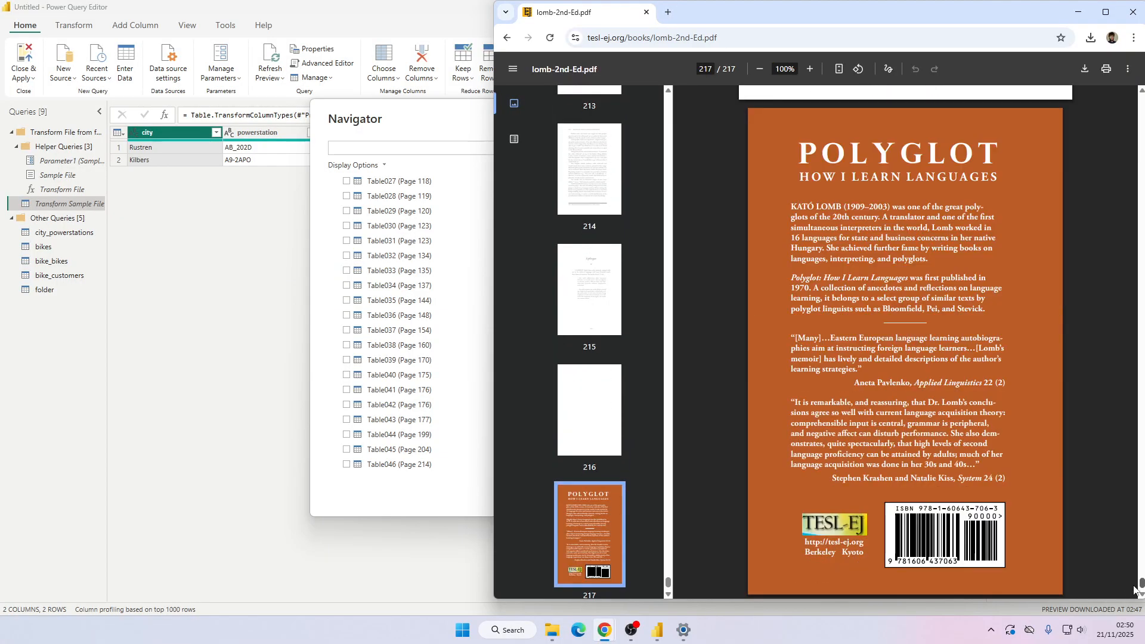
scroll(411, 334, "down", 6)
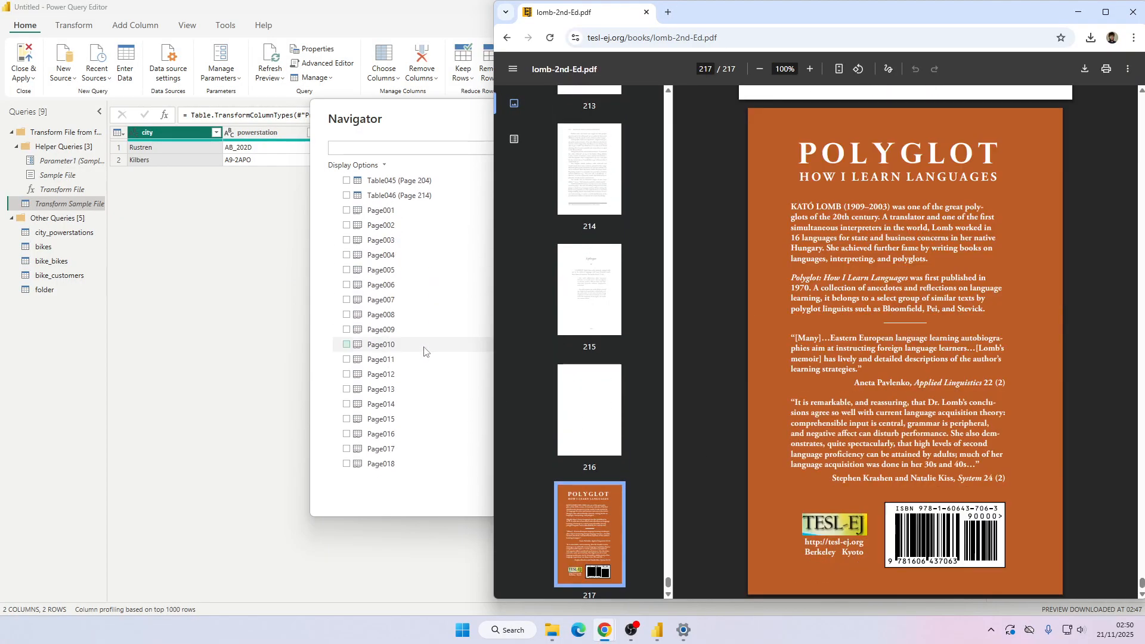
Select only Page003 in the Navigator and load it as a new query.
left_click(346, 210)
left_click(346, 225)
left_click(346, 210)
left_click(347, 210)
left_click(347, 226)
left_click(347, 240)
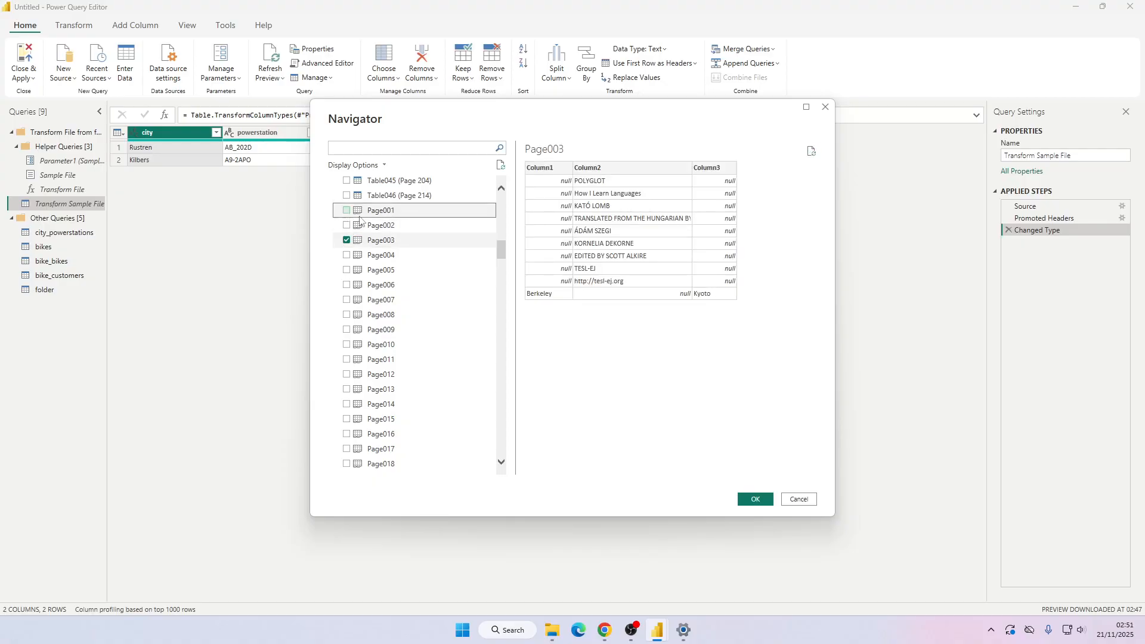
left_click(755, 500)
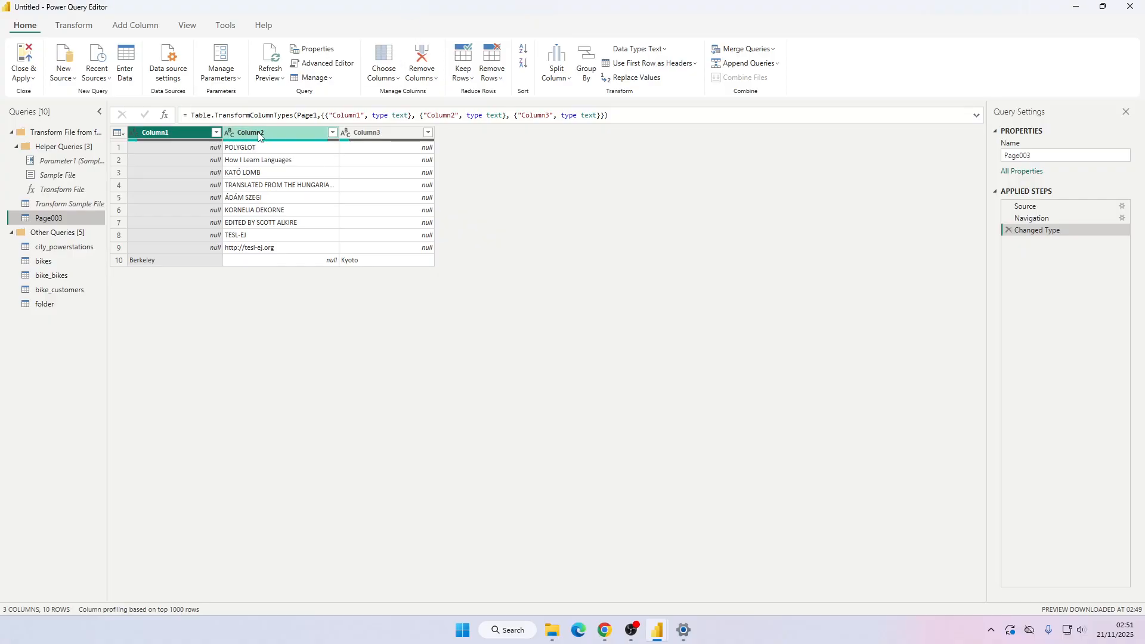
In the browser, search for "pdf download list of countries" and open the Alphabetical list of countries PDF.
key("alt+Tab")
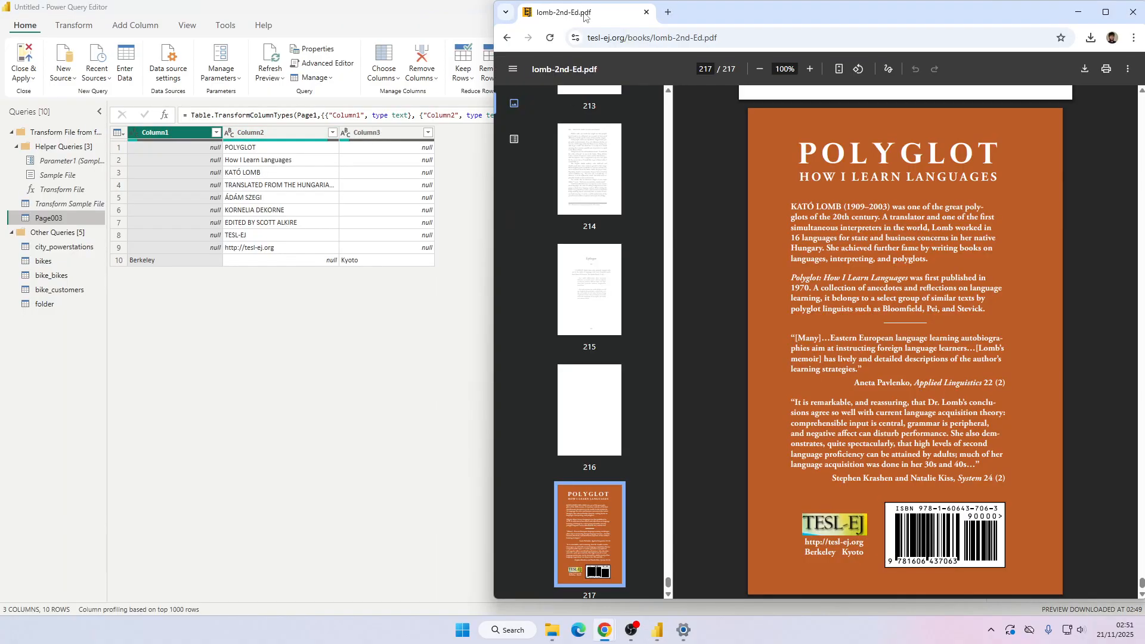
left_click(341, 272)
key("alt+Tab")
left_click(667, 12)
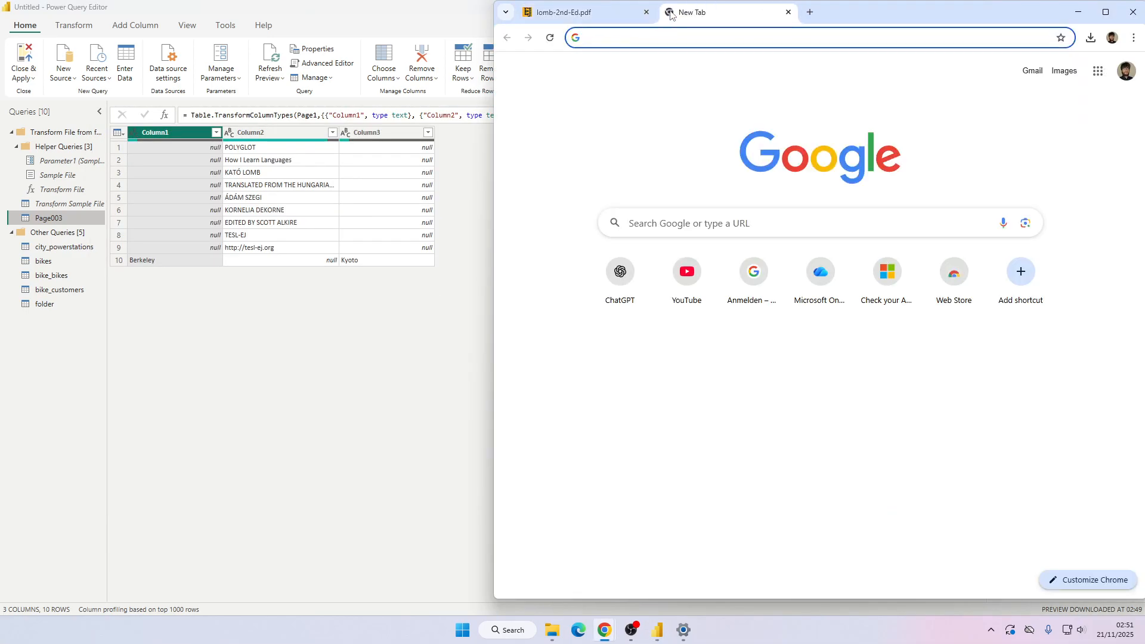
type("pdf d")
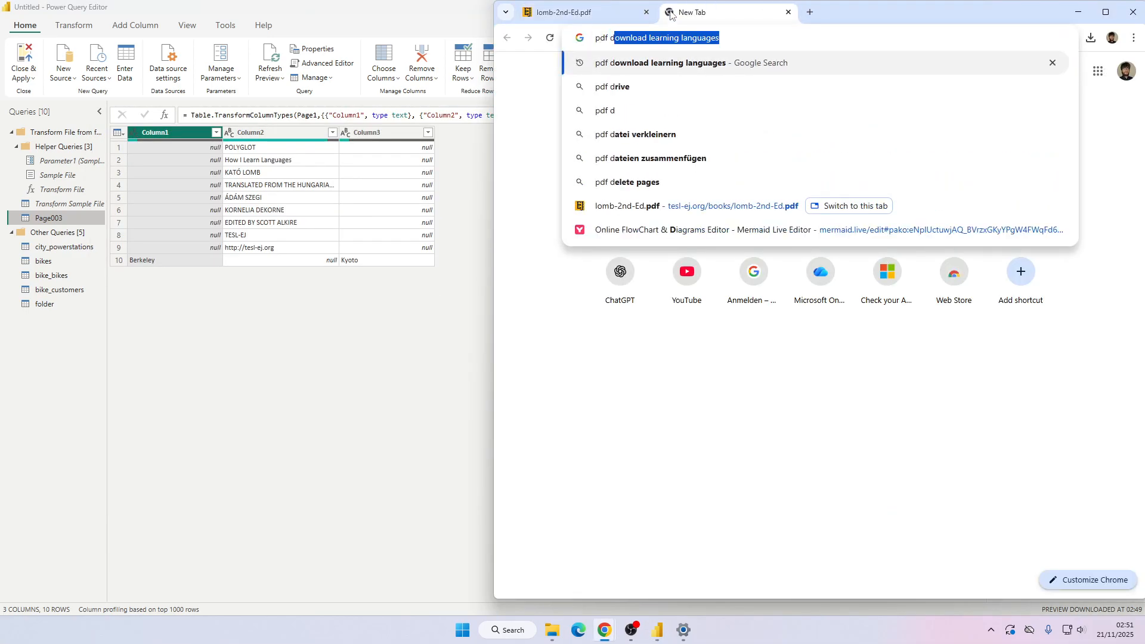
type("ownload list")
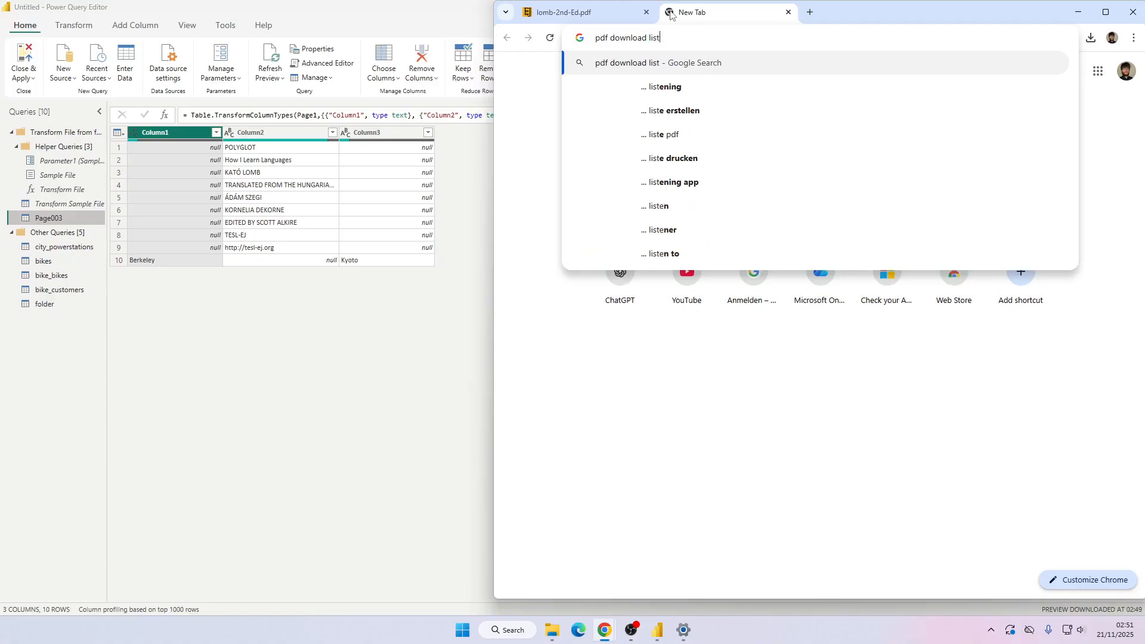
type(" of countries")
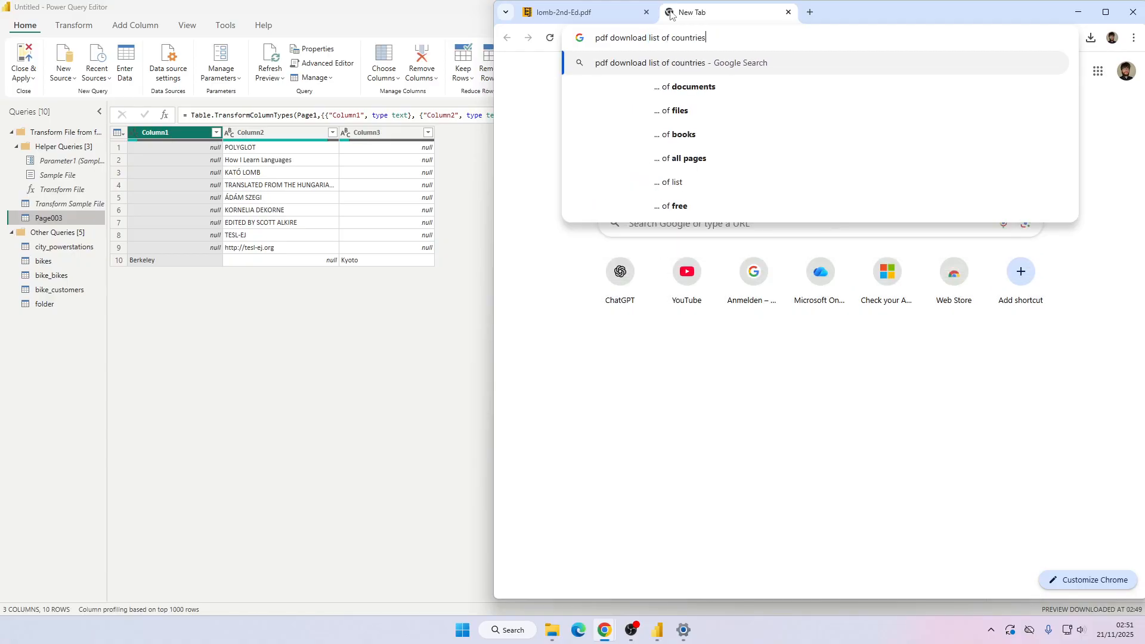
key("Return")
left_click(581, 186)
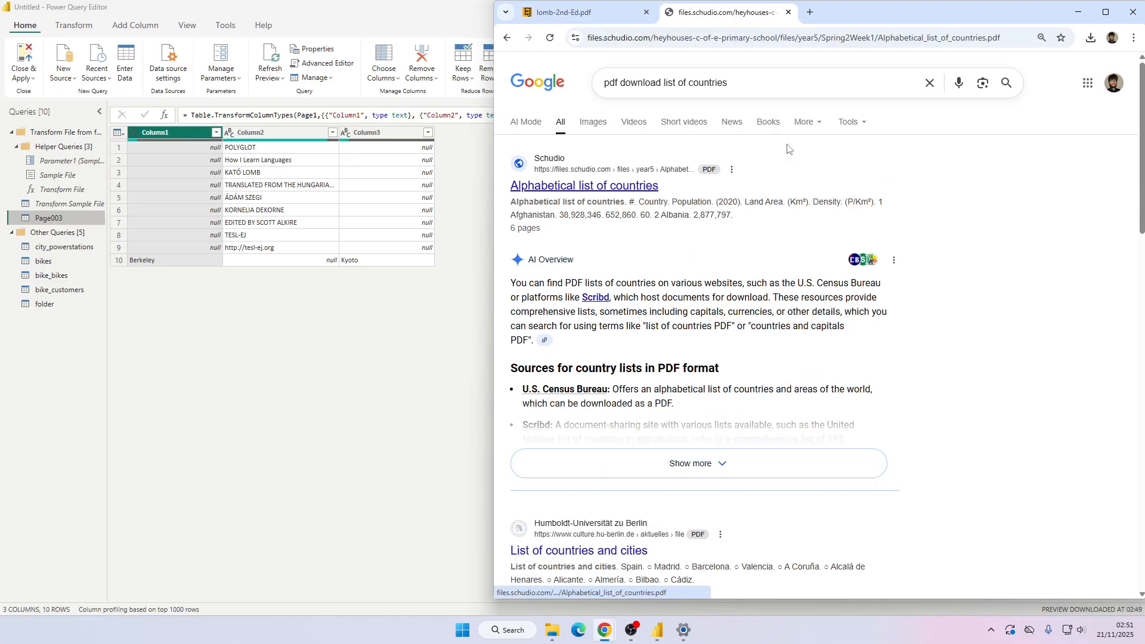
scroll(859, 216, "down", 20)
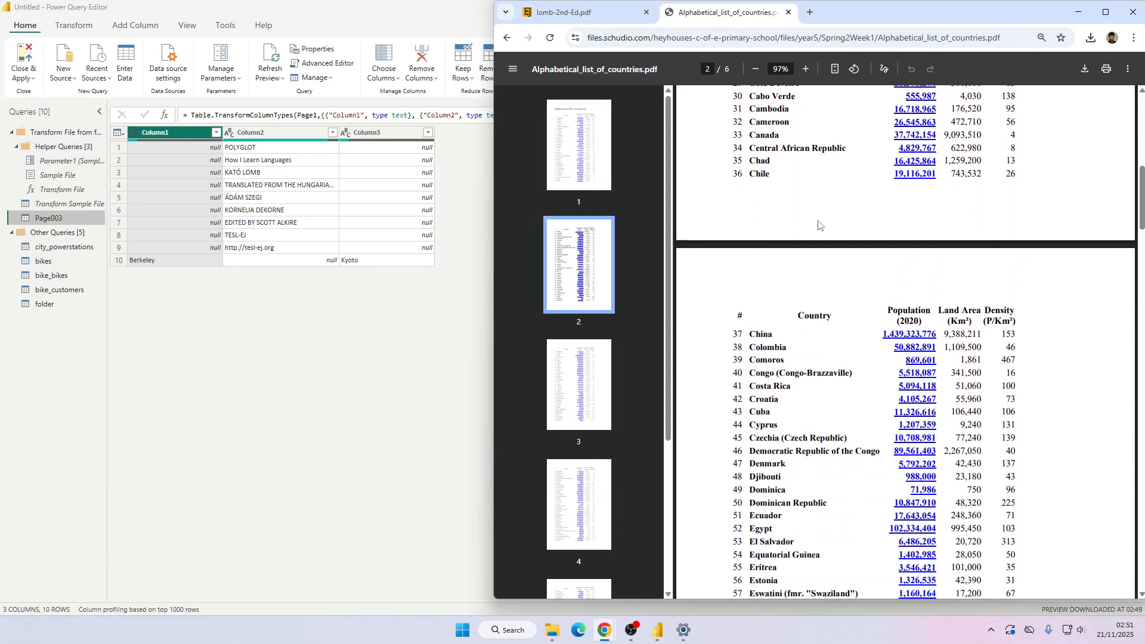
scroll(859, 216, "down", 15)
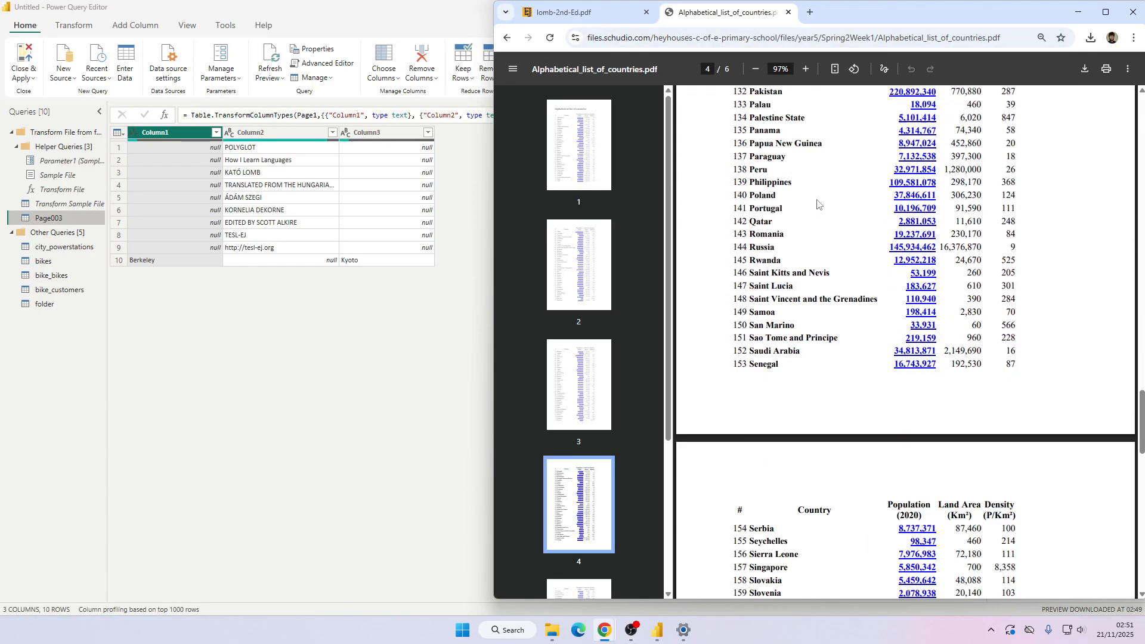
mouse_move(658, 630)
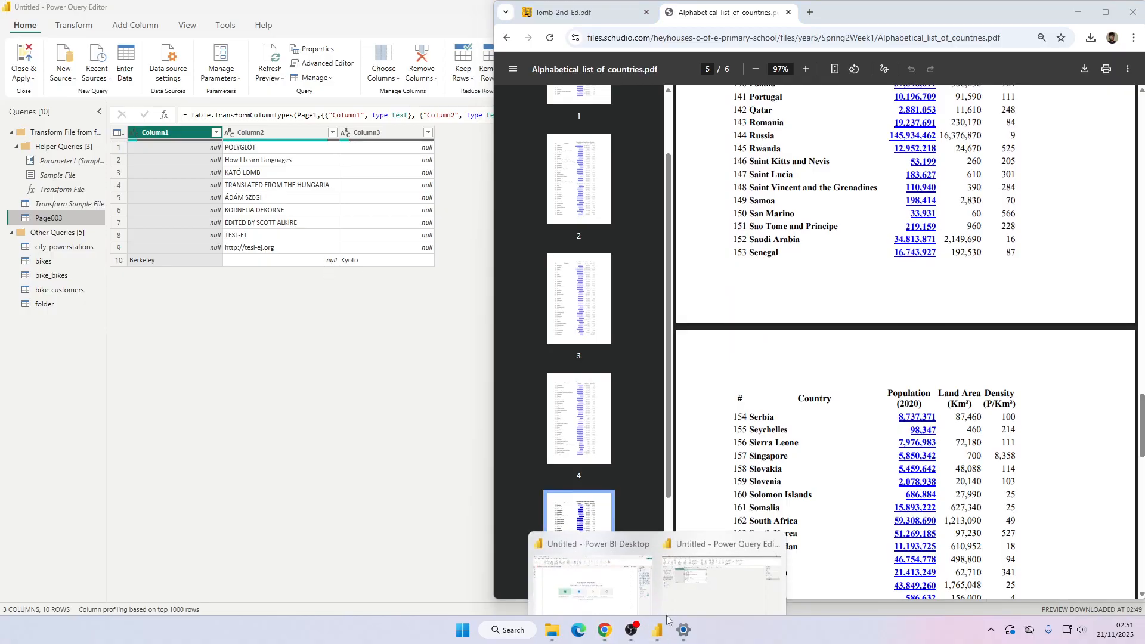
Back in Power Query, open the Get Data dialog with all data source connectors.
left_click(701, 570)
left_click(96, 73)
left_click(63, 73)
left_click(63, 73)
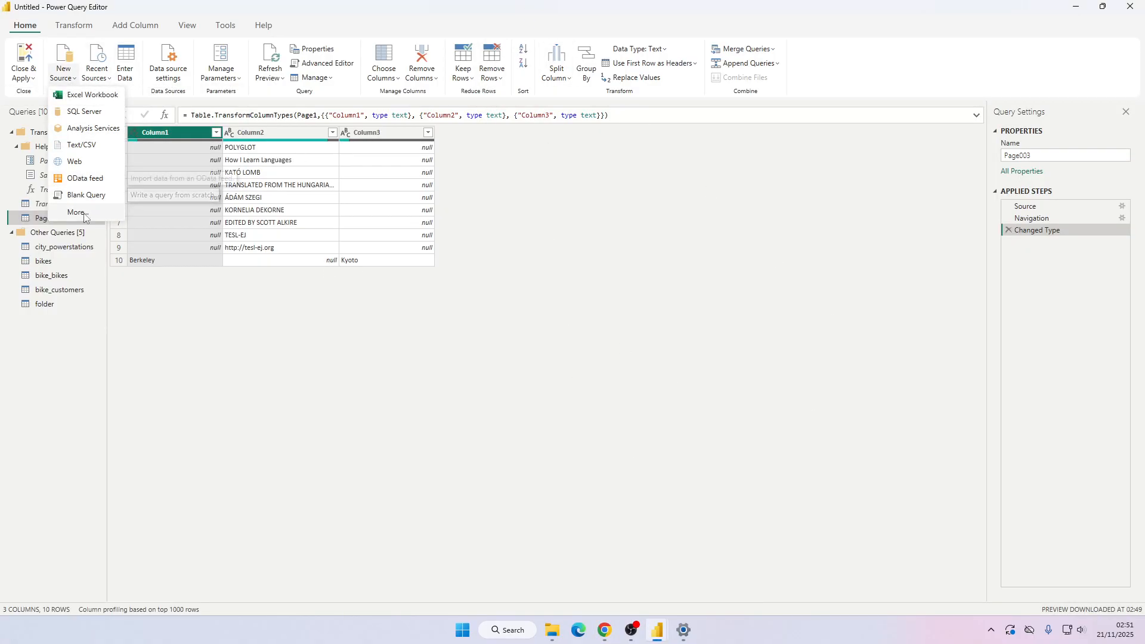
left_click(88, 214)
Download the countries PDF and save it as Alphabetical_list_of_countries.pdf in the dreams folder.
key("alt+Tab")
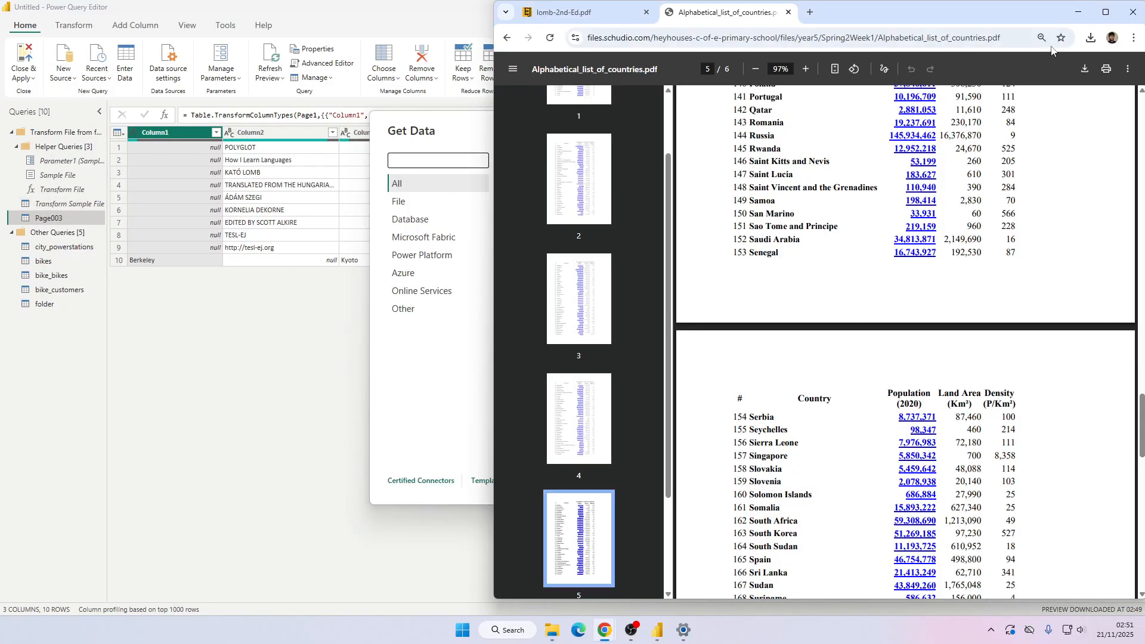
left_click(1085, 69)
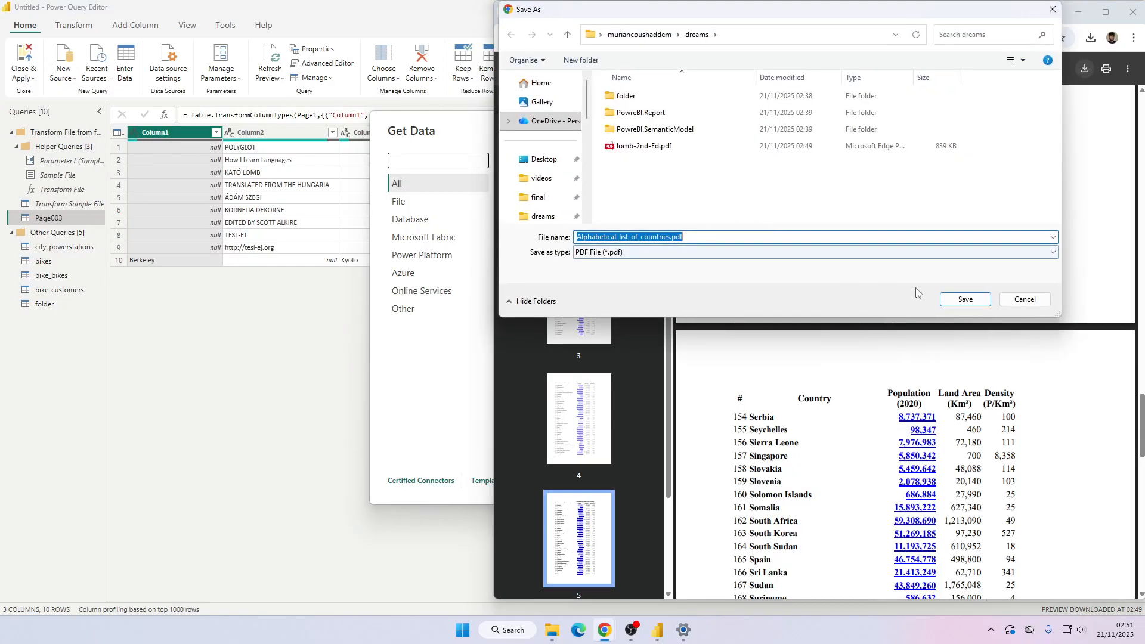
left_click(967, 299)
Connect to Alphabetical_list_of_countries.pdf with the PDF connector and load Table001 through Table007.
key("alt+Tab")
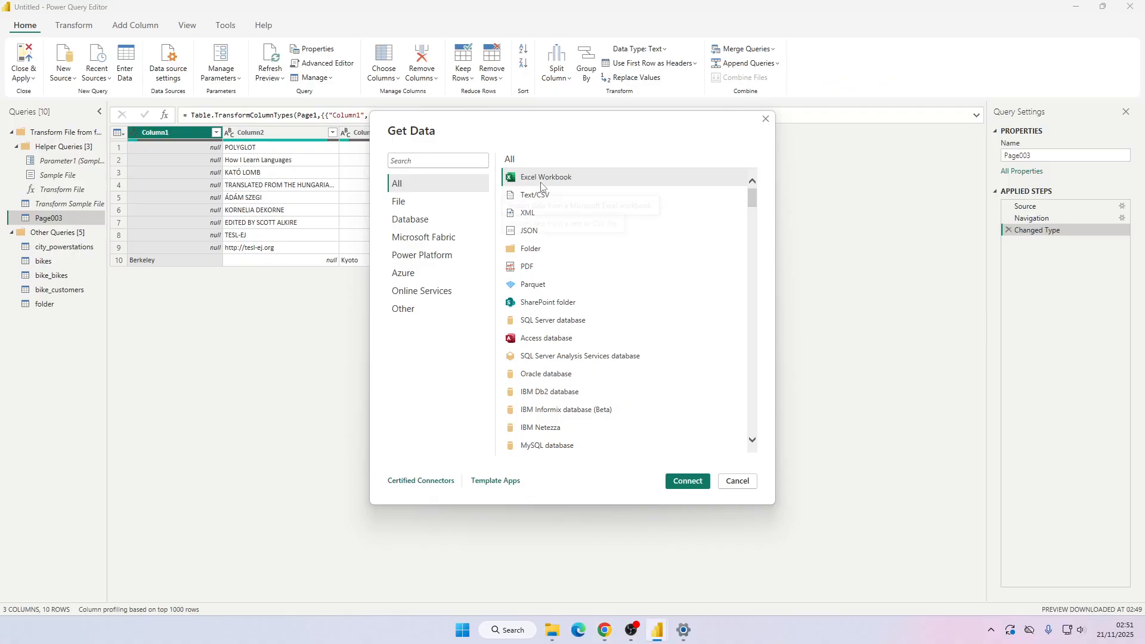
double_click(548, 267)
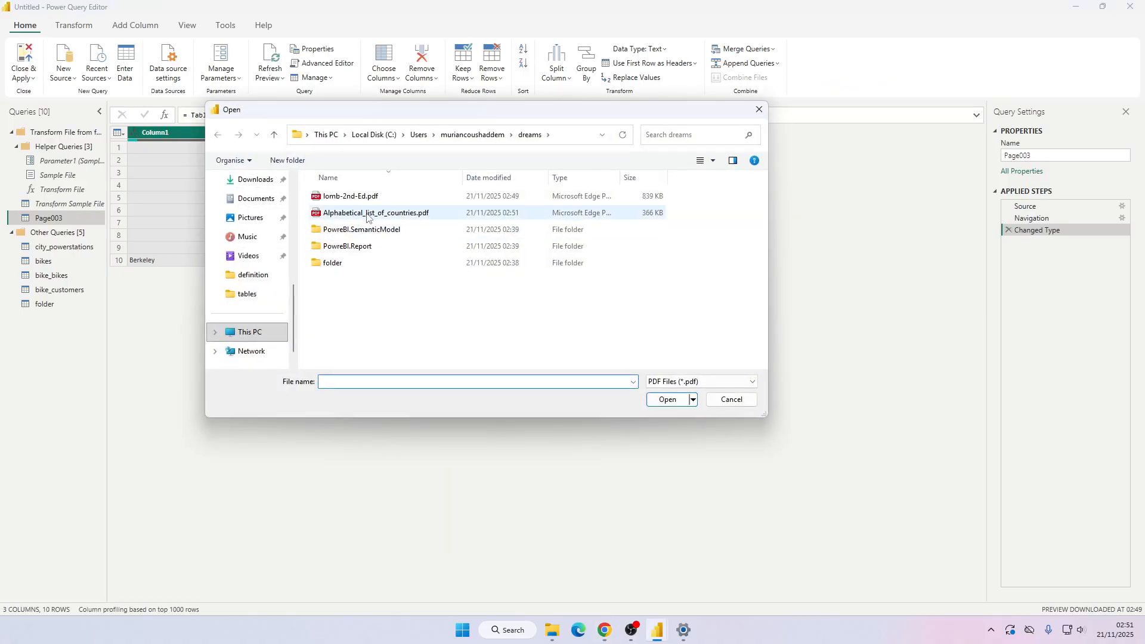
double_click(368, 214)
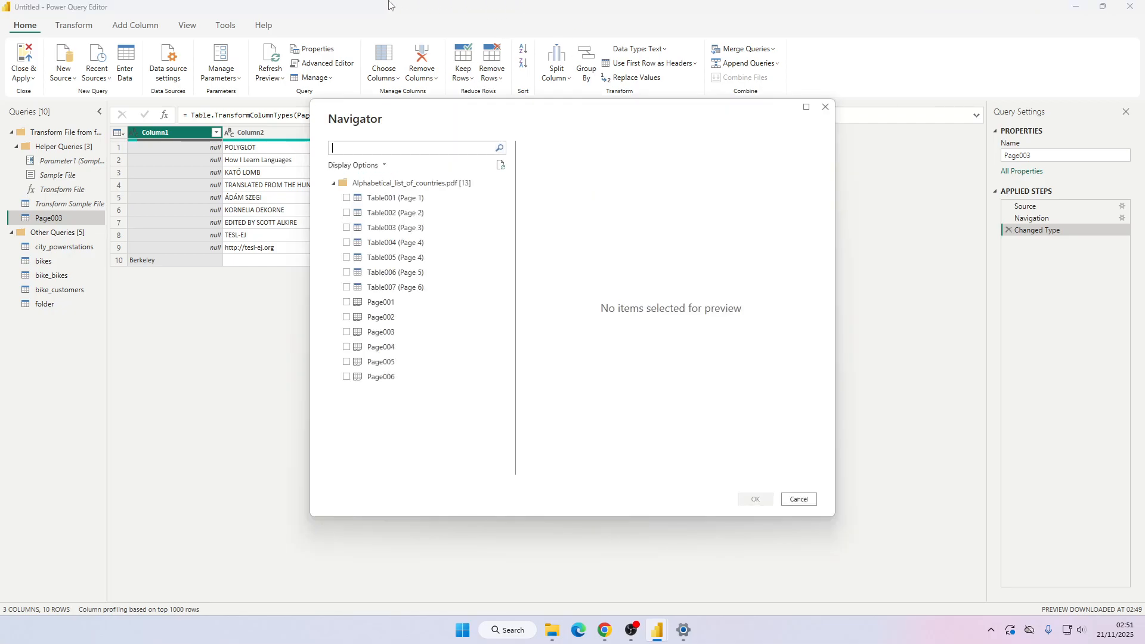
left_click(347, 198)
left_click(352, 290, "shift")
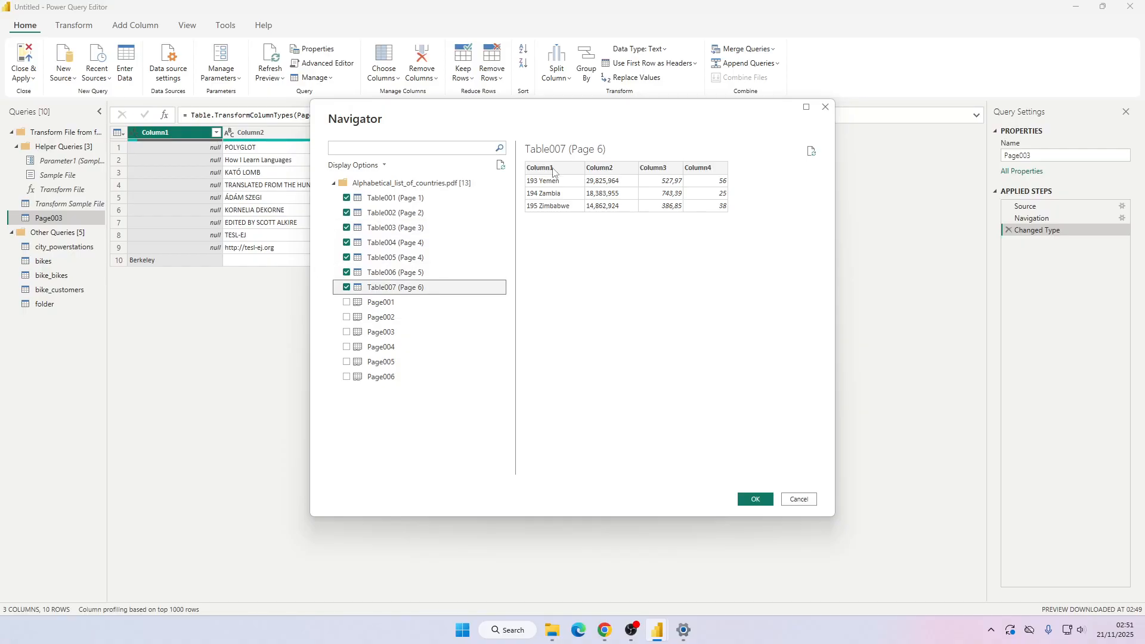
left_click(755, 500)
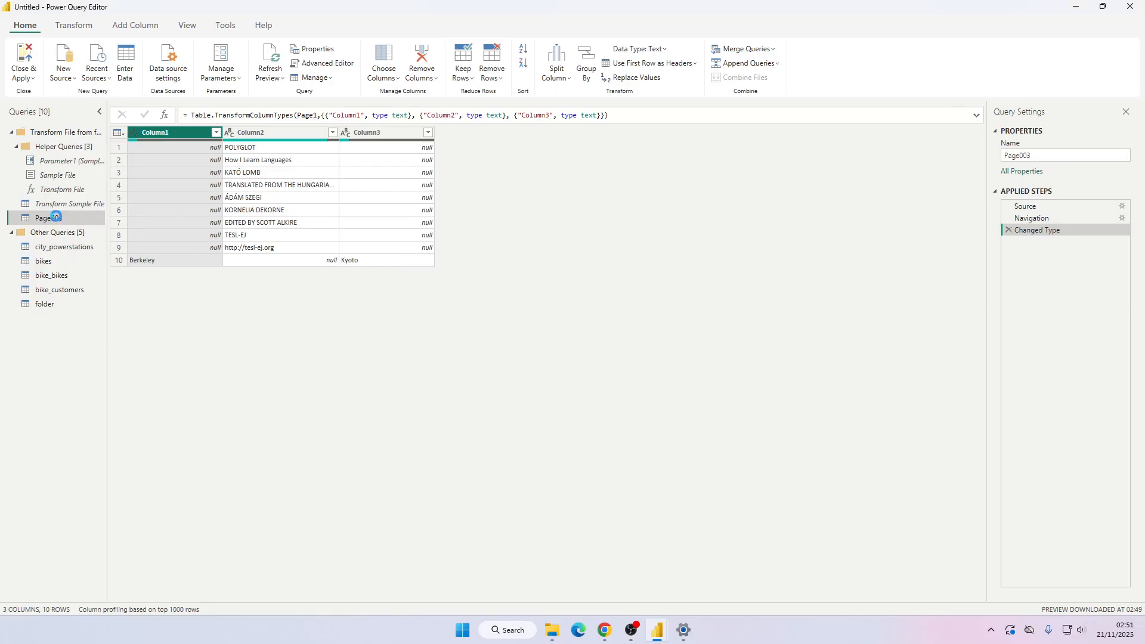
Review the loaded PDF table queries and the Source and Navigation steps of Table004.
left_click(63, 233)
left_click(65, 247)
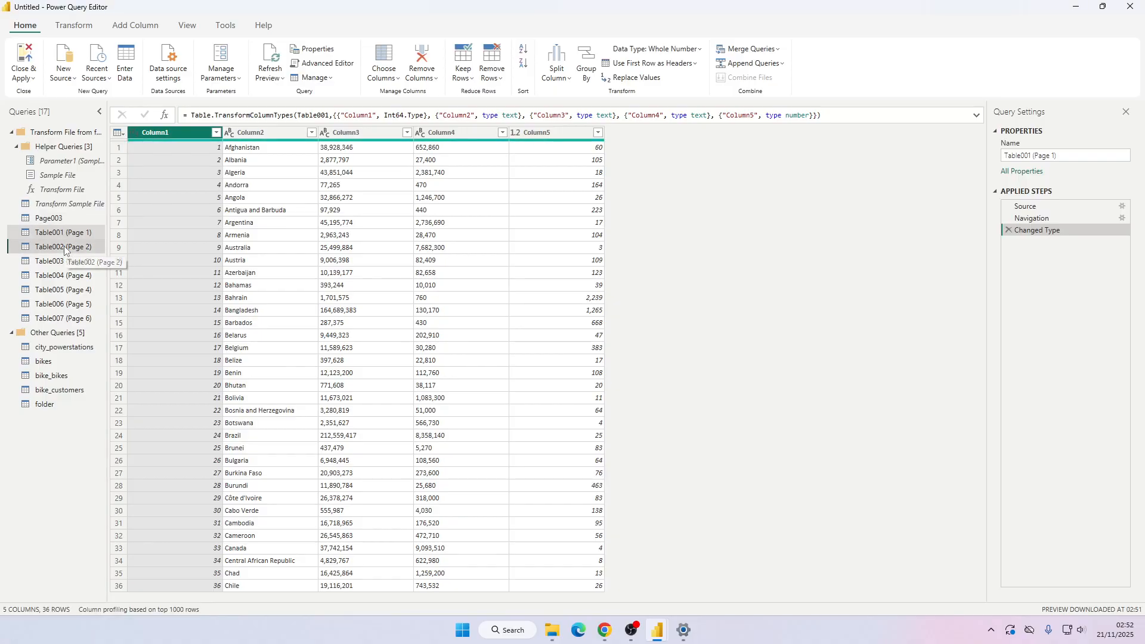
left_click(62, 262)
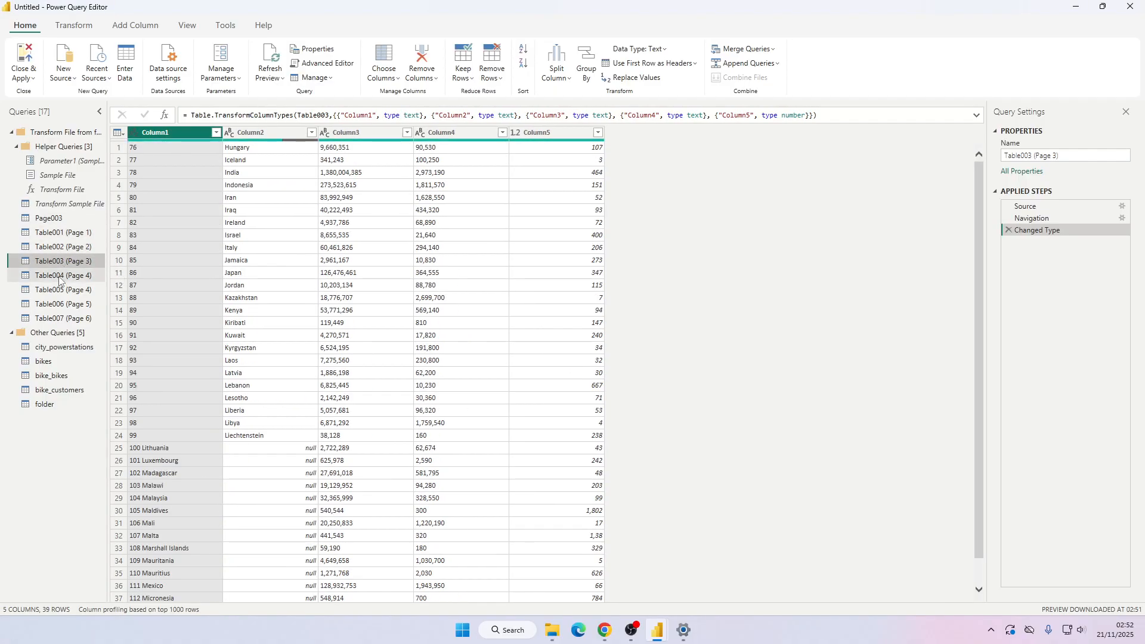
left_click(62, 276)
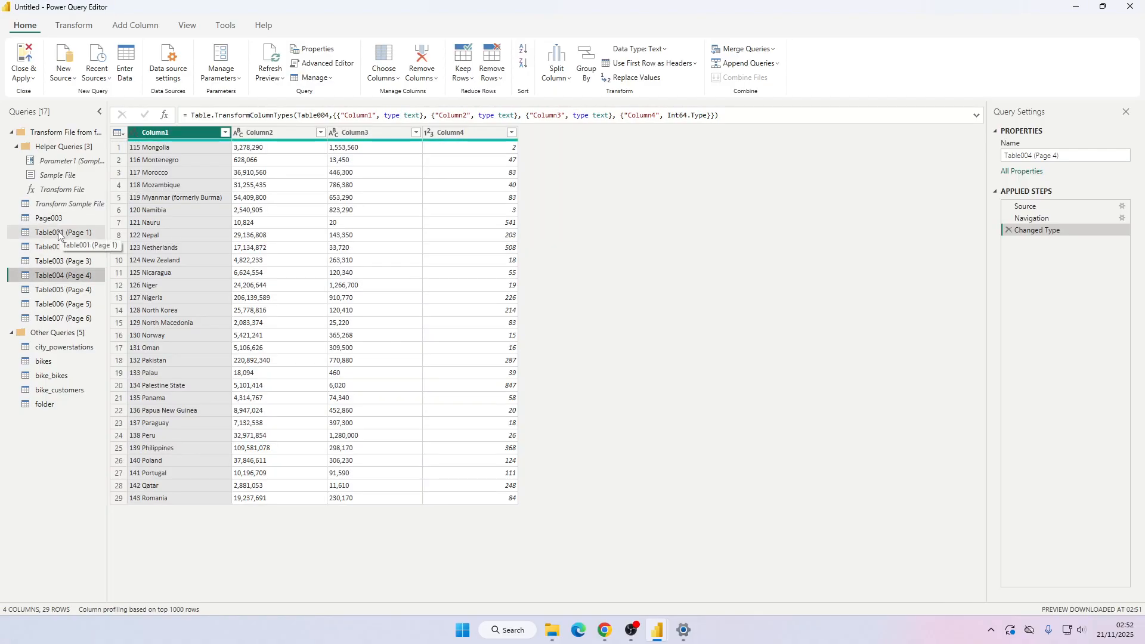
left_click(1056, 206)
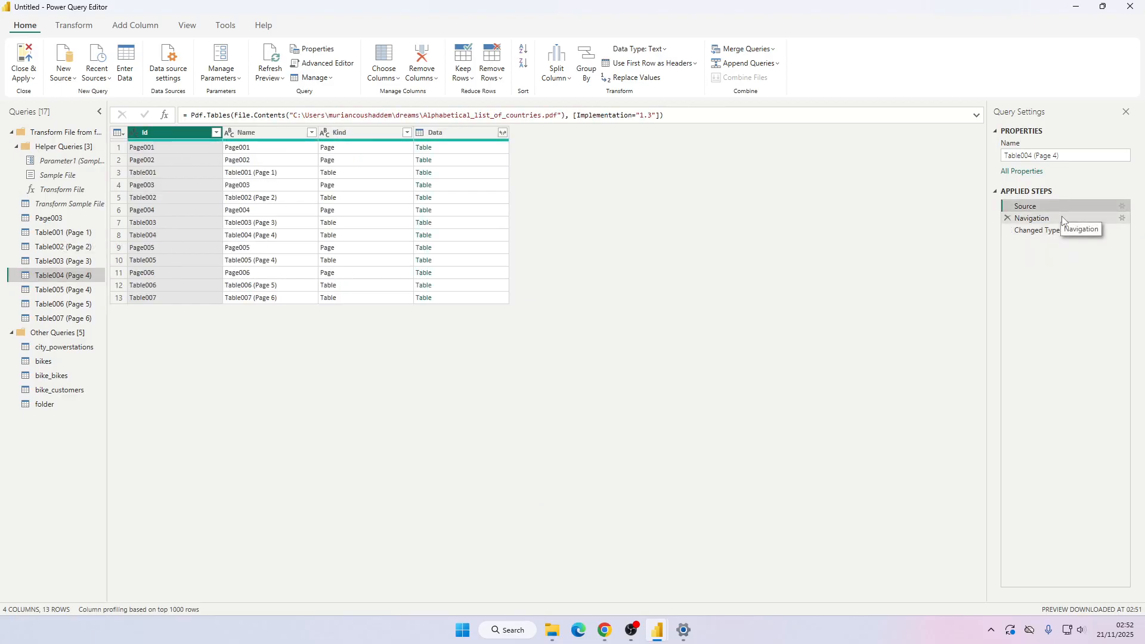
left_click(1061, 218)
left_click(1058, 205)
left_click(13, 134)
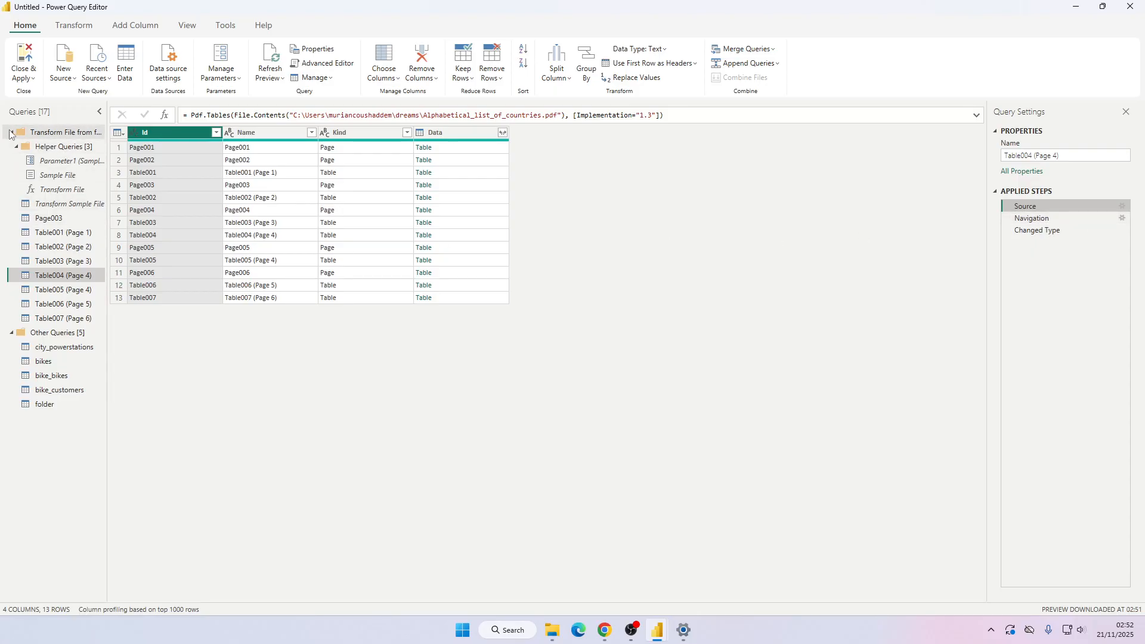
left_click(10, 133)
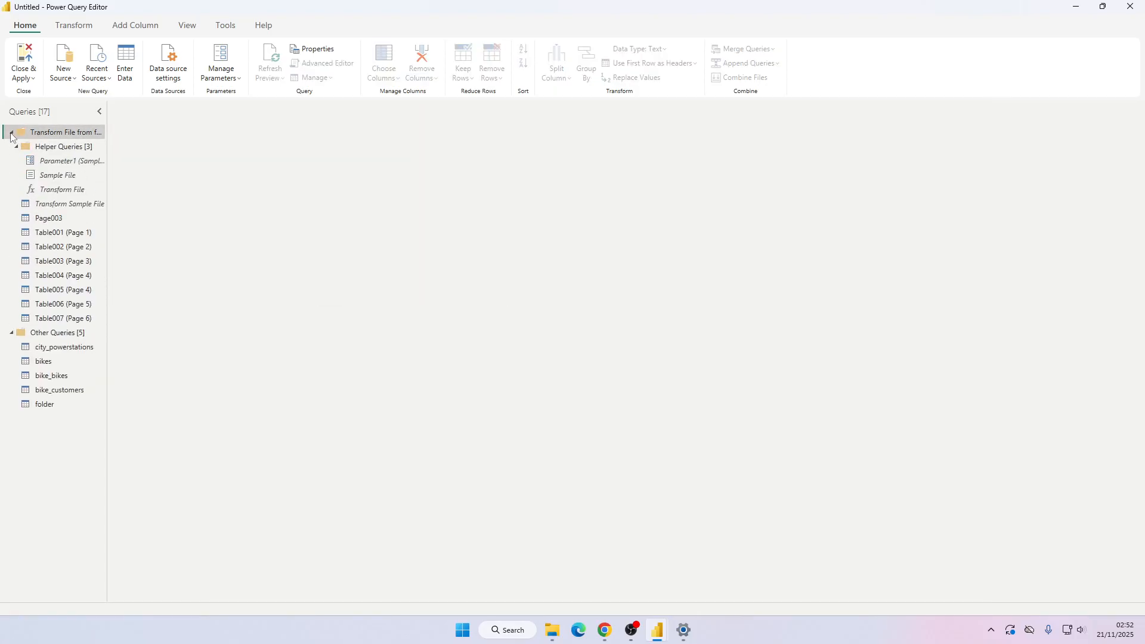
Inspect the previews of Table001 through Table004, checking the rows of Table003 from Lithuania onward.
left_click(59, 232)
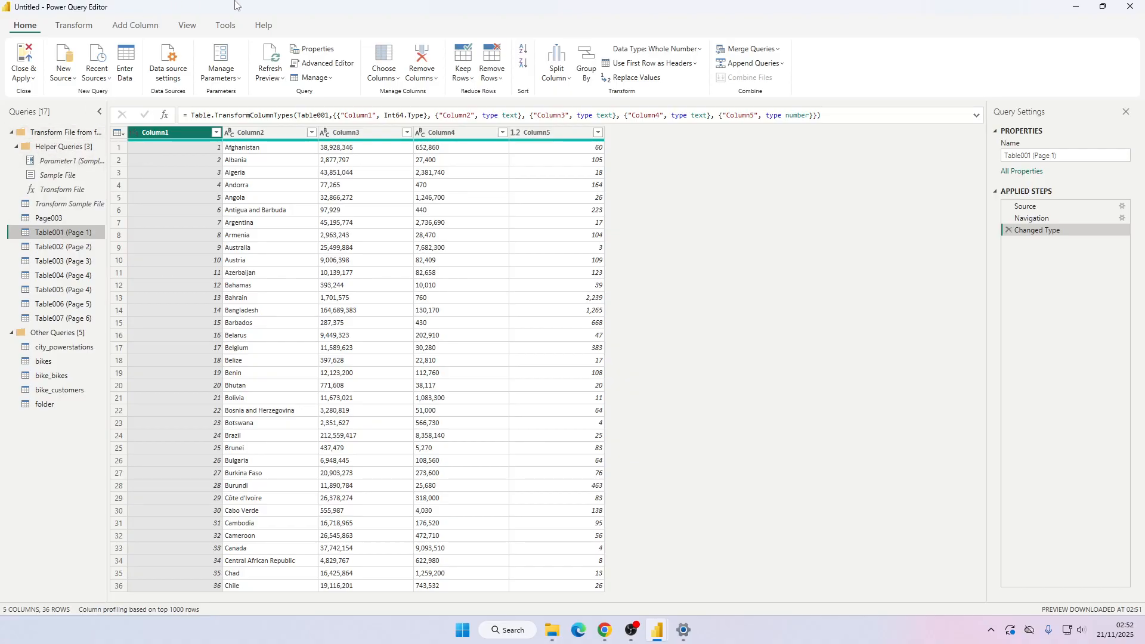
left_click(60, 247)
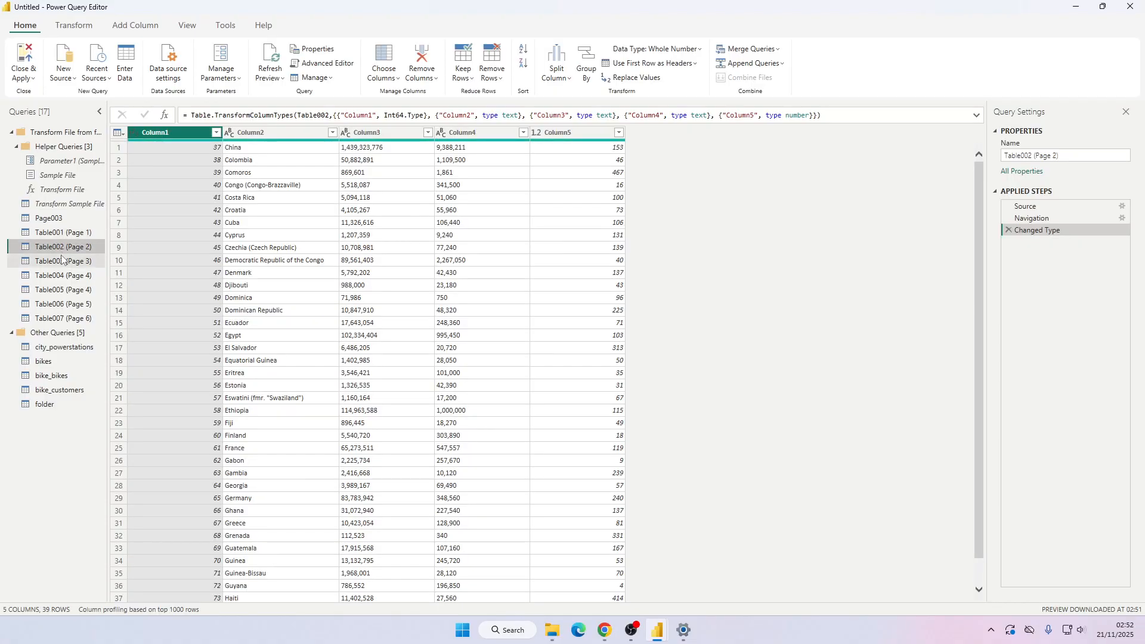
left_click(60, 261)
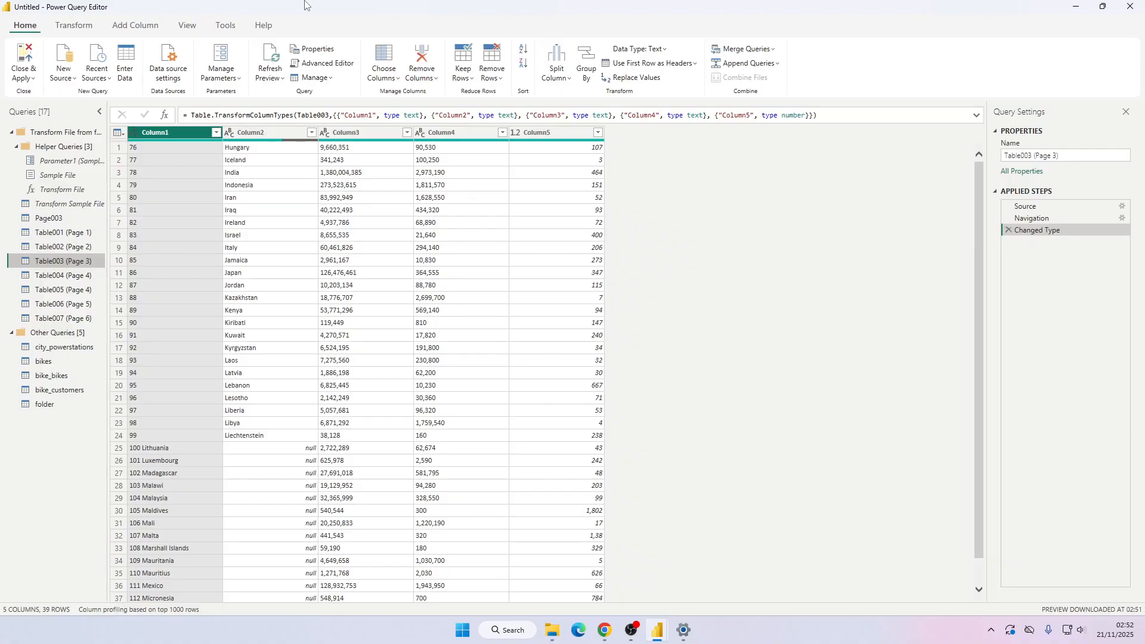
left_click(178, 448)
left_click(228, 452)
left_click(198, 489)
left_click(239, 473)
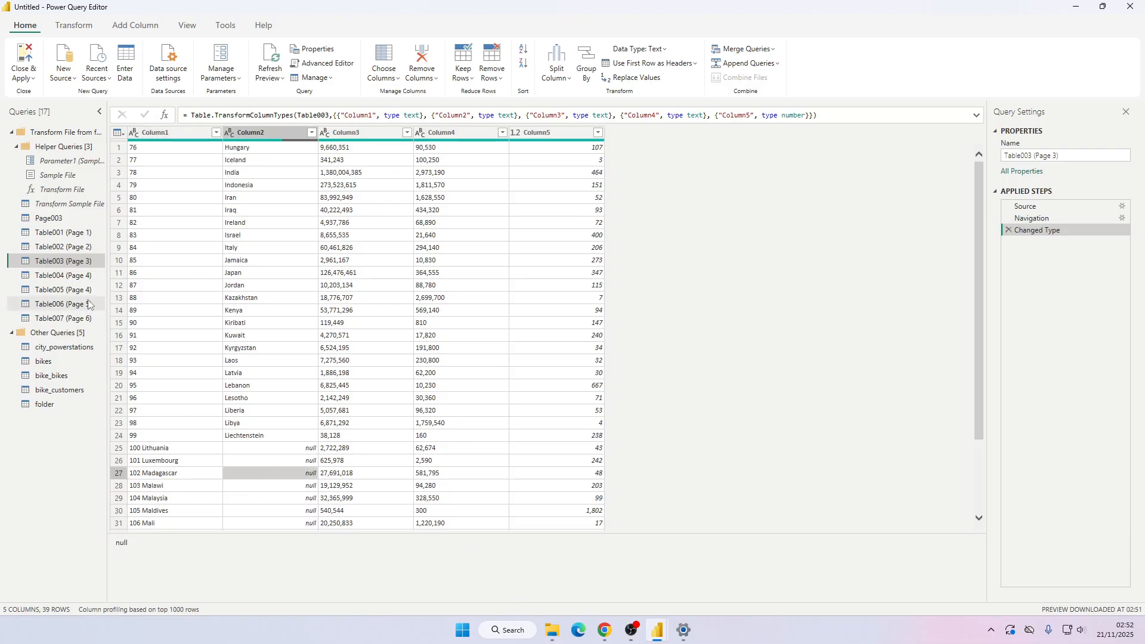
left_click(67, 276)
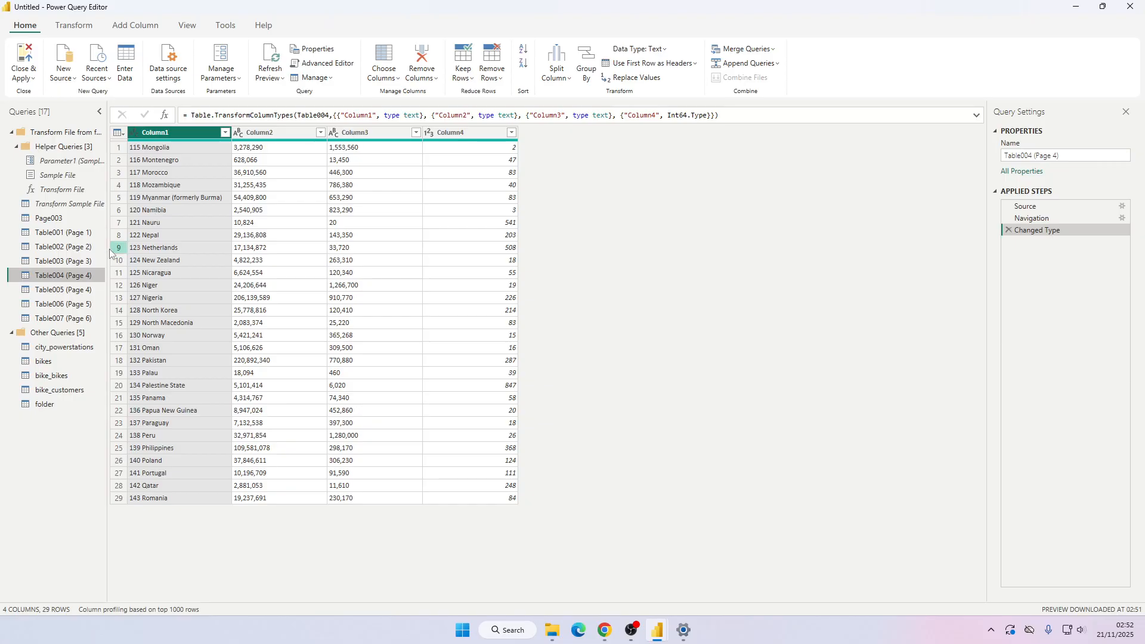
left_click(63, 232)
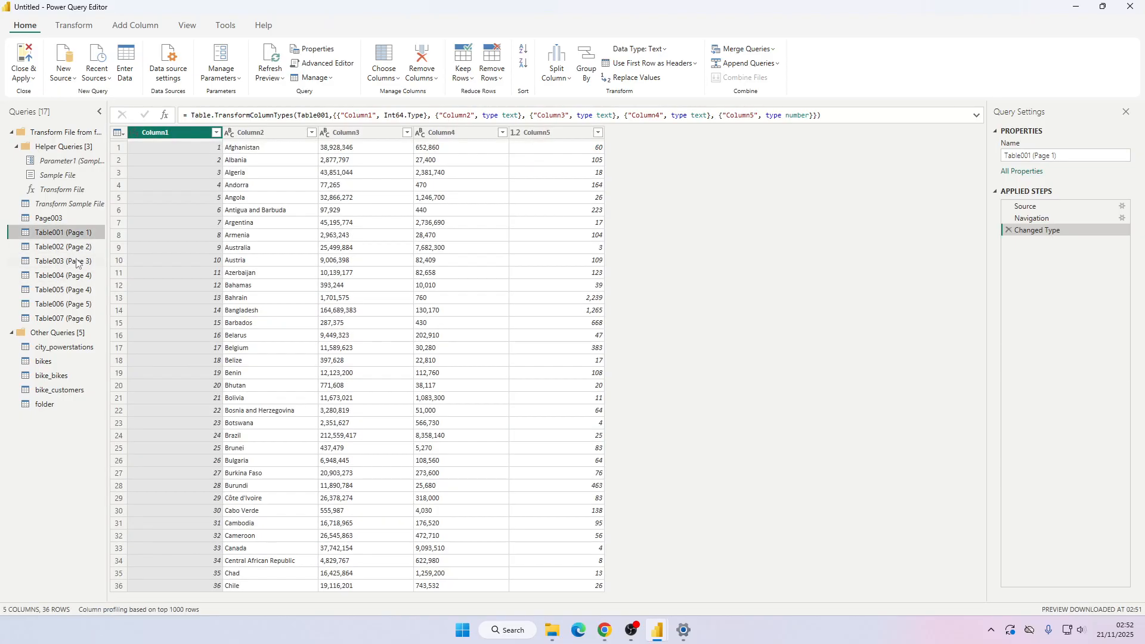
Append Table001 (Page 1) and Table002 (Page 2) as a new query.
left_click(777, 65)
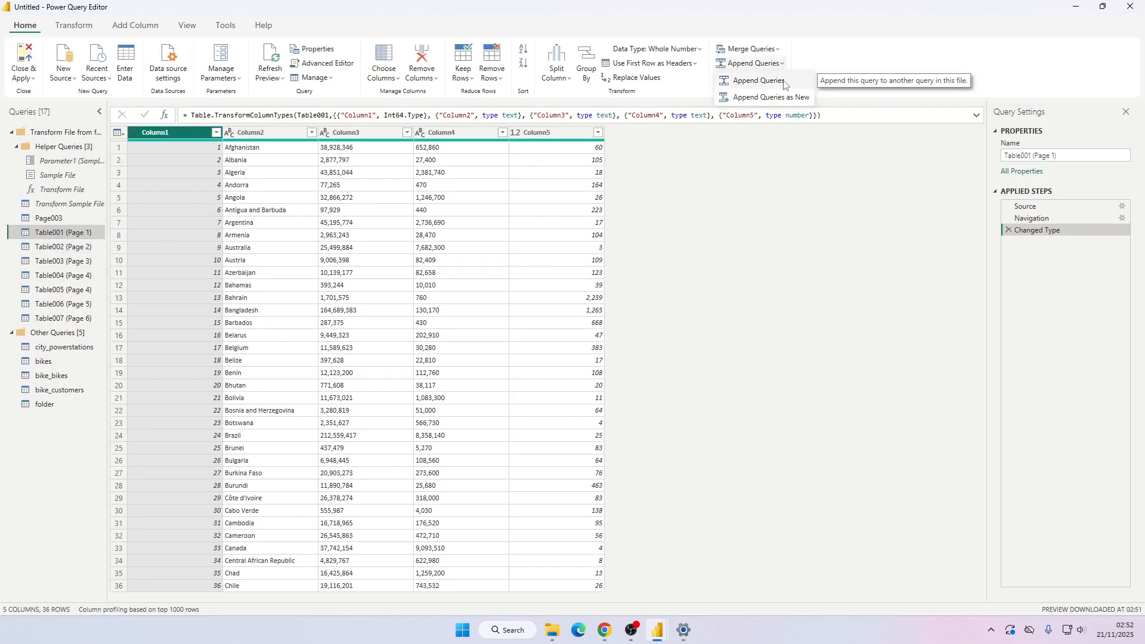
left_click(770, 97)
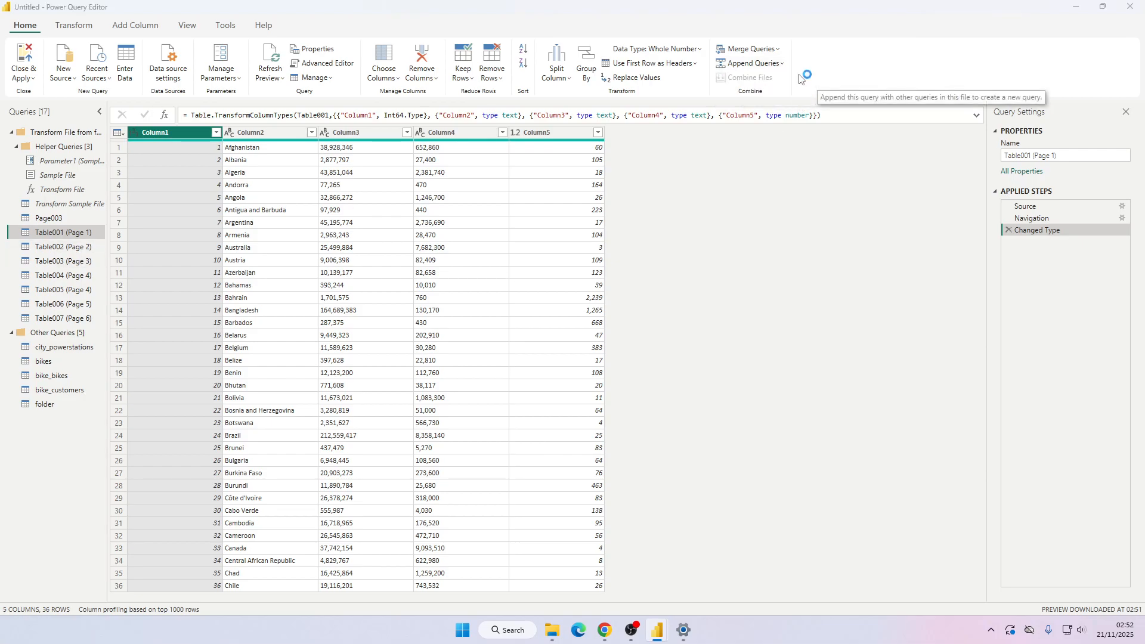
left_click(429, 348)
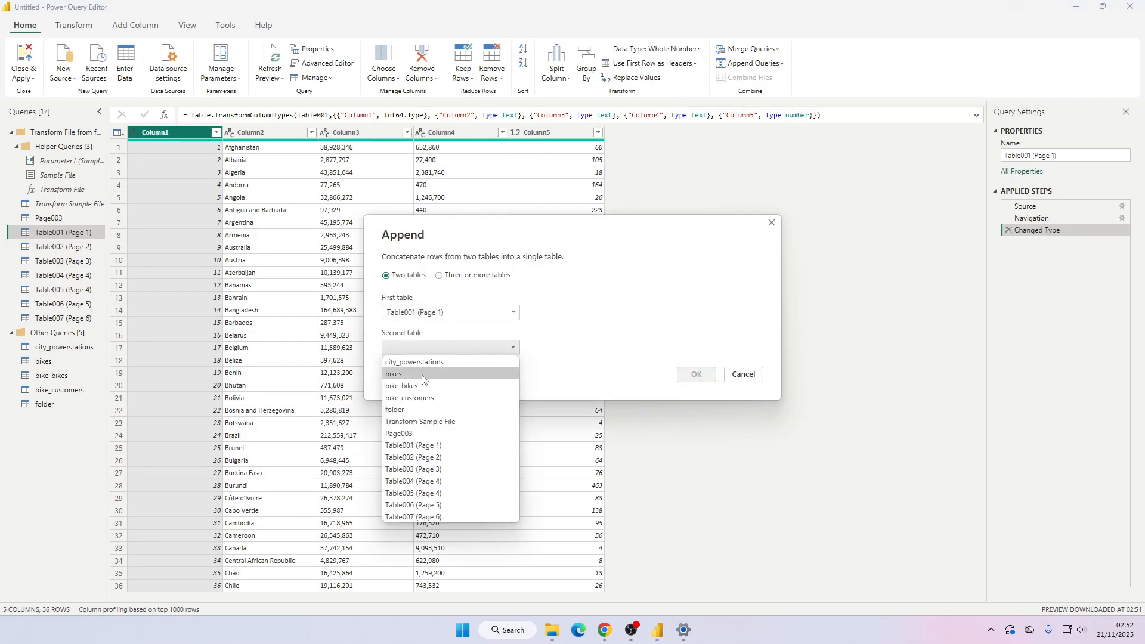
left_click(424, 458)
left_click(696, 374)
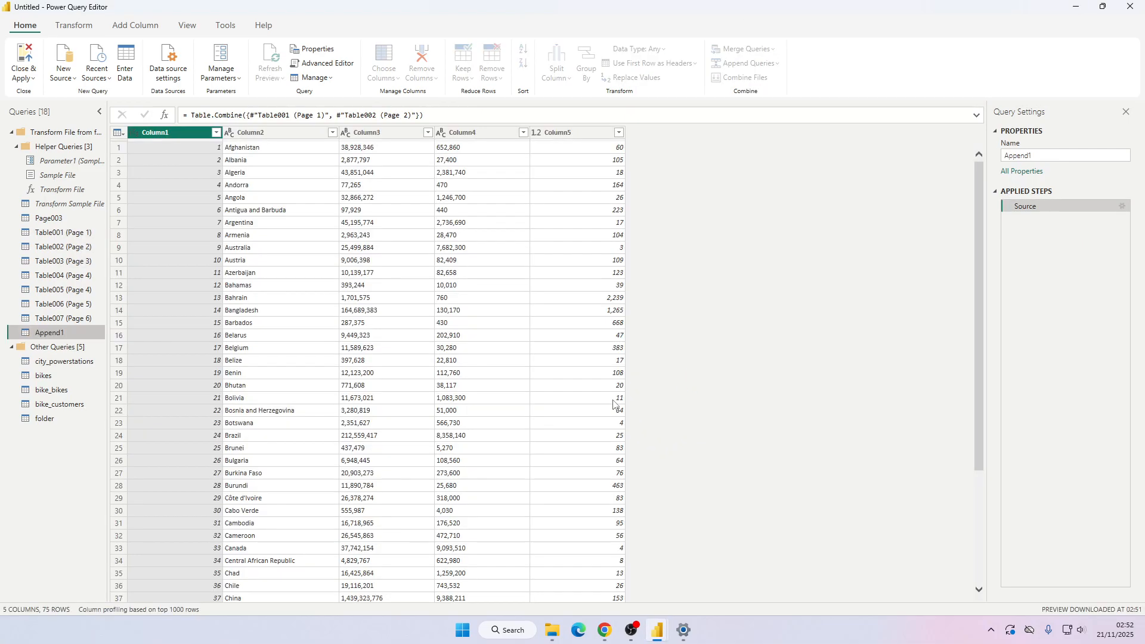
Copy the Table002 (Page 2) reference in the Append1 formula and paste it three more times.
scroll(616, 258, "down", 10)
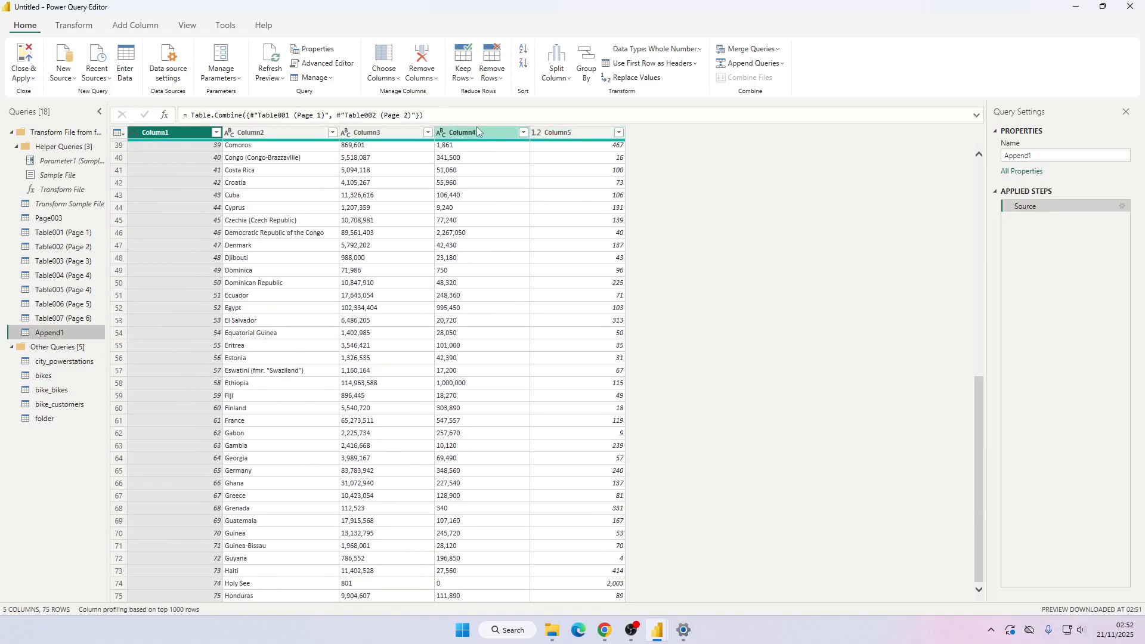
left_click_drag(416, 115, 337, 116)
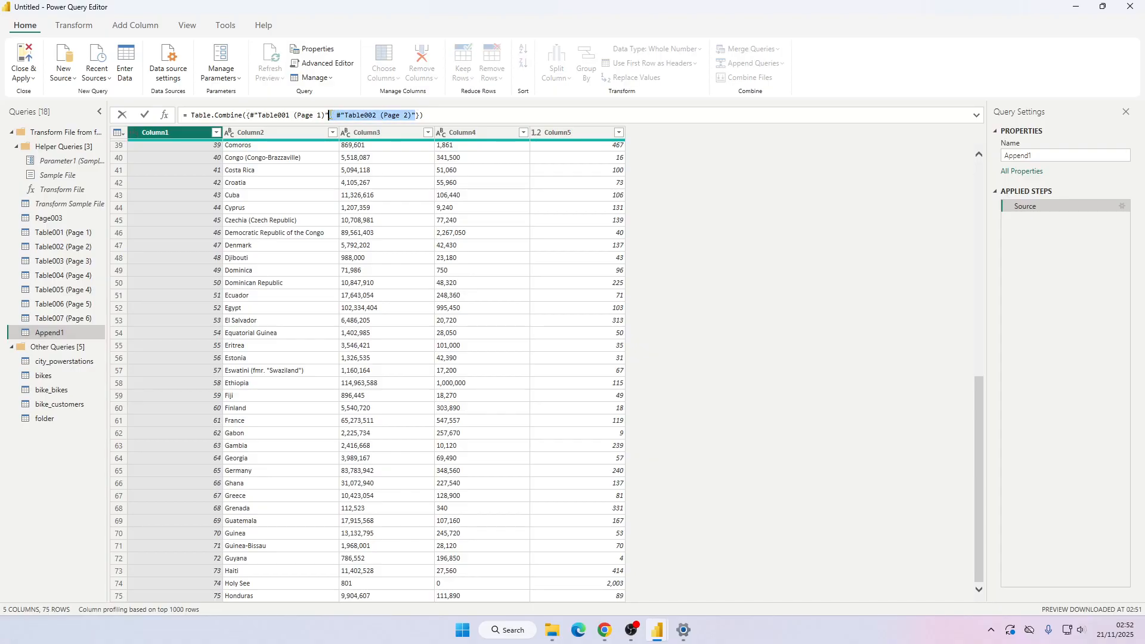
key("ctrl+c")
left_click(417, 115)
key("ctrl+v")
key("ctrl+v")
key("ctrl+v")
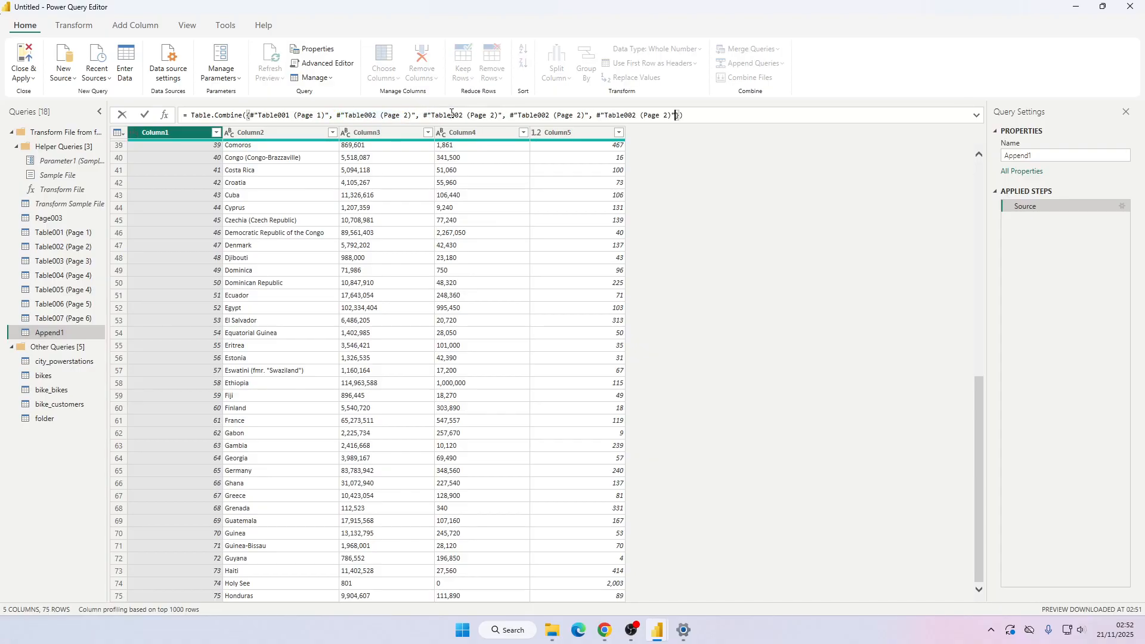
Change the pasted references to Table003 (Page 3), Table004 (Page 4) and Table005 (Page 5) and commit the formula.
left_click(460, 115)
key("BackSpace")
type("3")
left_click(492, 115)
key("BackSpace")
type("3")
left_click(583, 115)
key("BackSpace")
type("4")
left_click(549, 115)
key("BackSpace")
type("4")
left_click(668, 115)
key("BackSpace")
key("BackSpace")
type("5")
type("5")
left_click(660, 116)
left_click(713, 214)
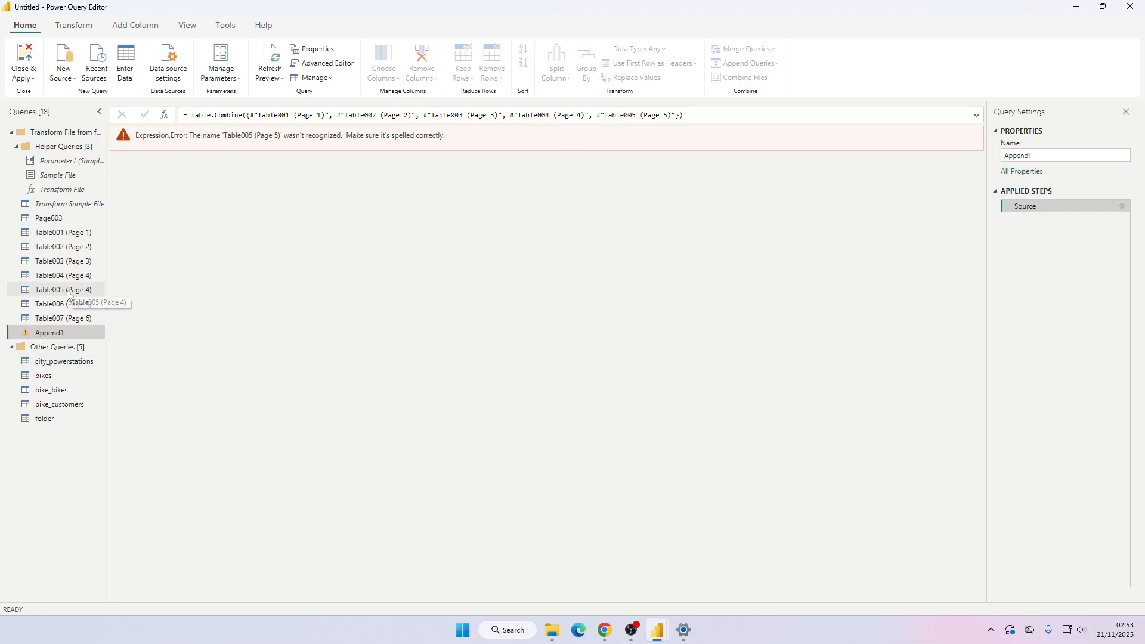
Correct the last reference in the formula to Table005 (Page 4).
left_click(668, 115)
key("BackSpace")
type("4")
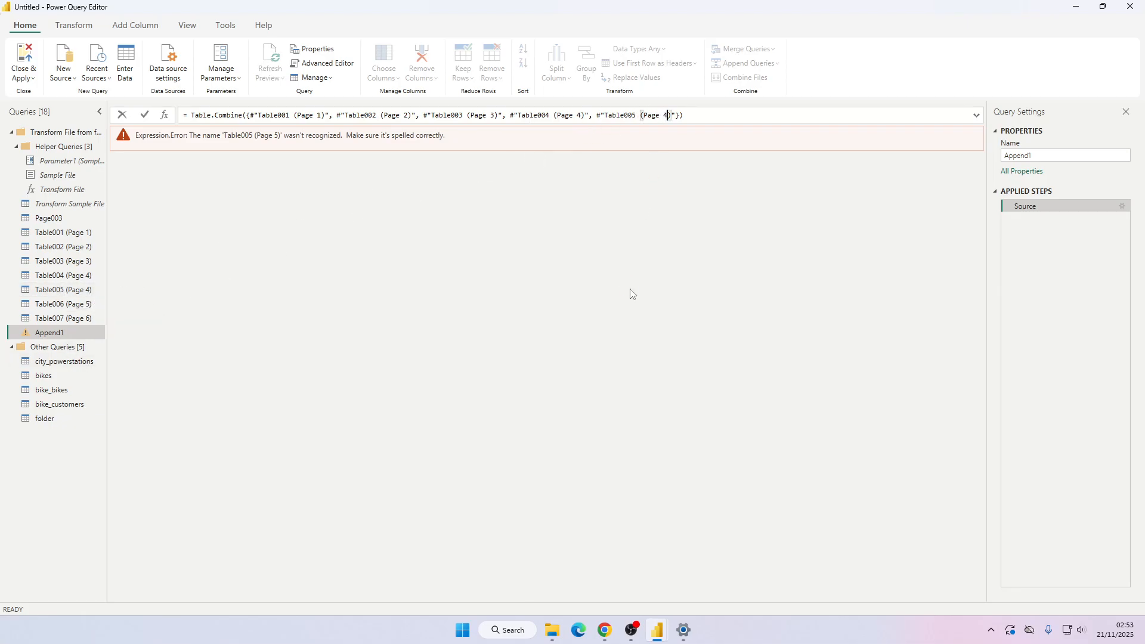
left_click(630, 291)
Scroll through the combined Append1 table to check the appended country rows.
scroll(522, 325, "down", 20)
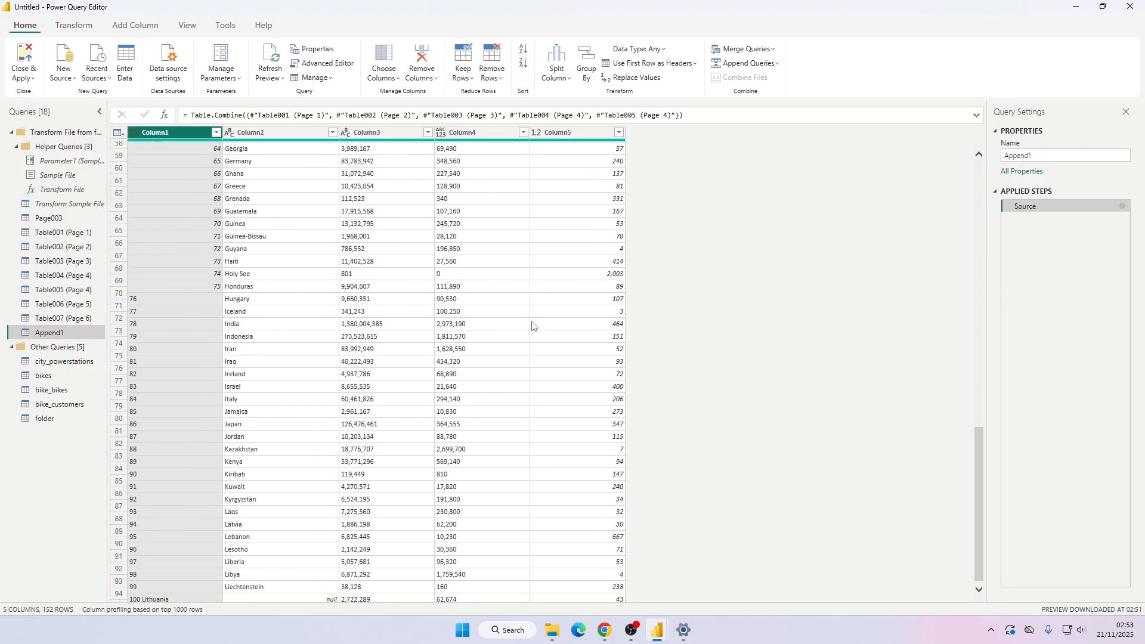
scroll(332, 339, "up", 6)
scroll(312, 334, "down", 10)
scroll(327, 332, "up", 6)
left_click(199, 366)
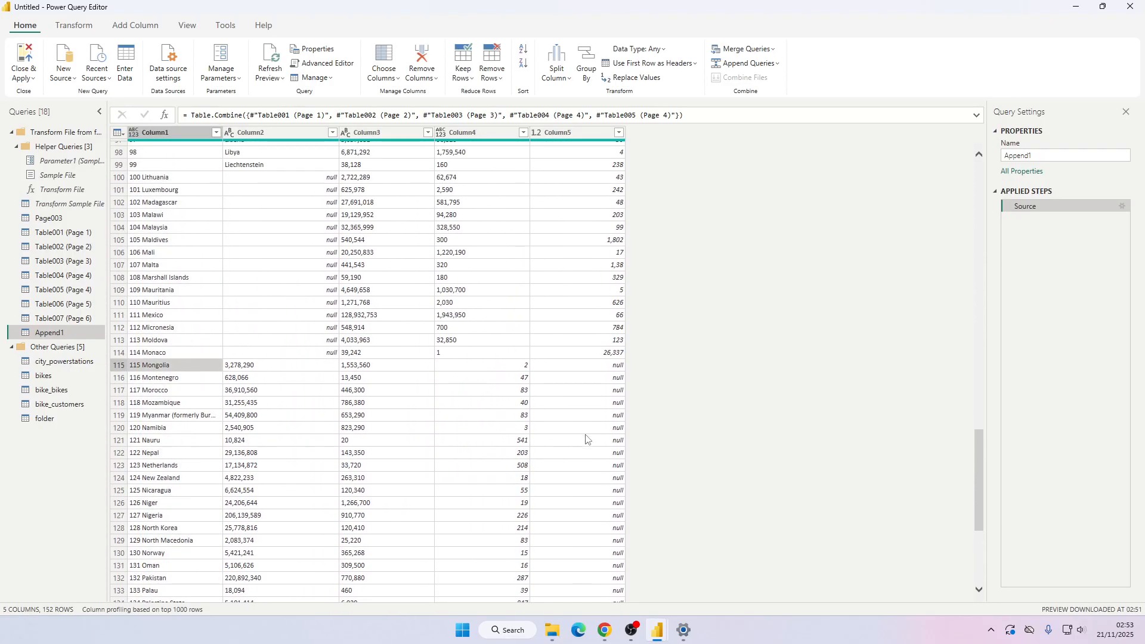
left_click(570, 368)
scroll(455, 322, "down", 8)
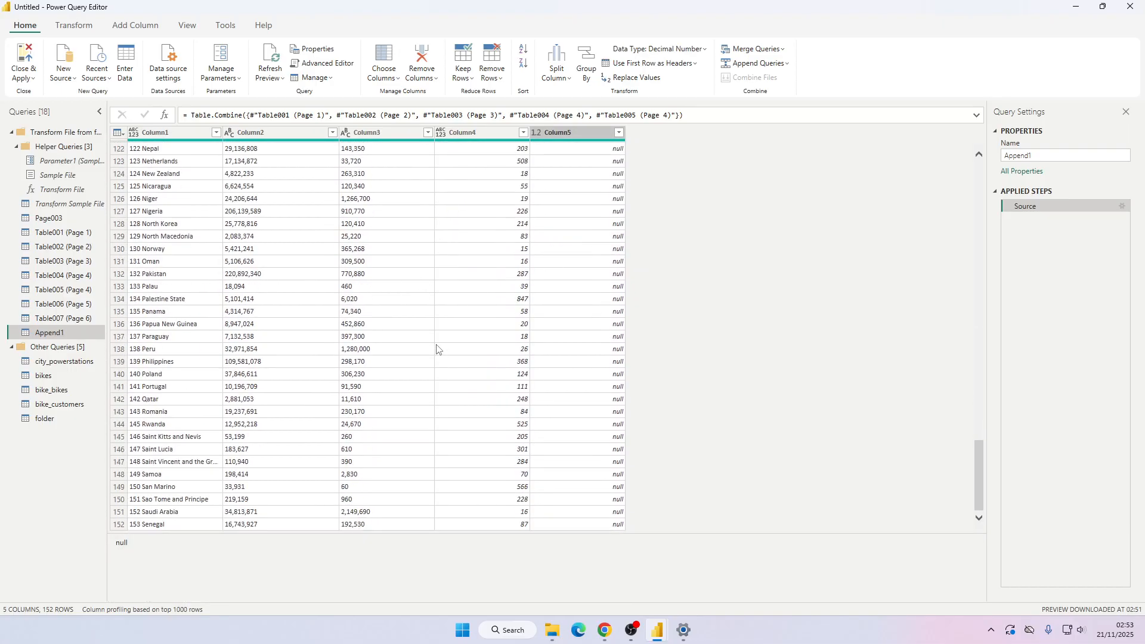
scroll(429, 348, "up", 20)
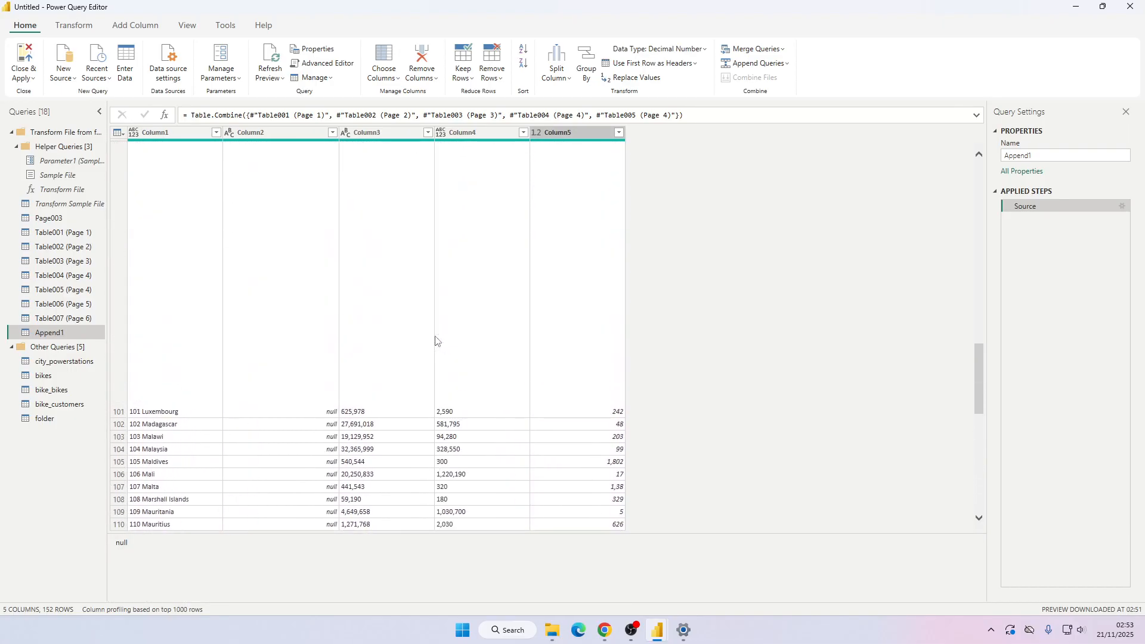
scroll(510, 314, "up", 3)
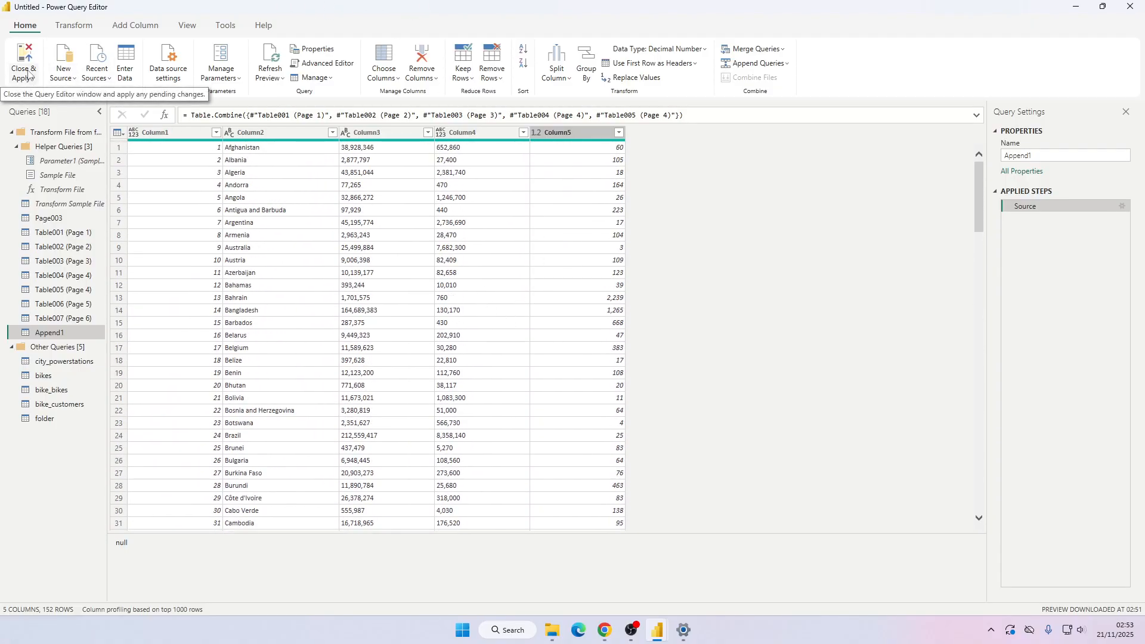
Save the file as PowerBI Import Data Local Demo in the dreams folder and apply the pending query changes.
key("ctrl+s")
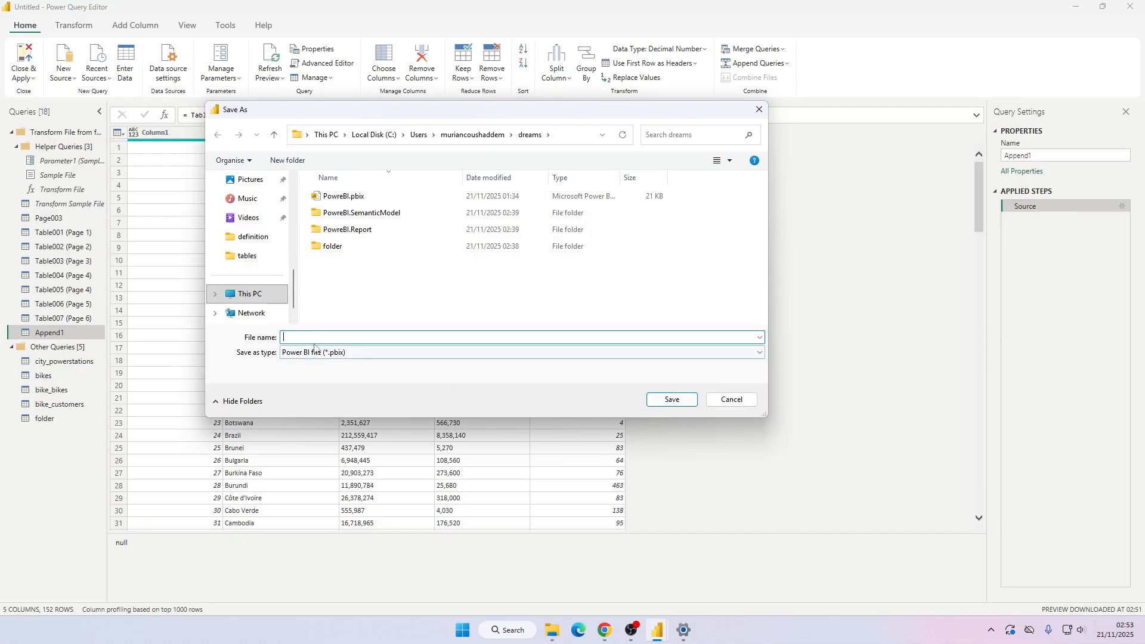
type("PowerBI Import Data Local")
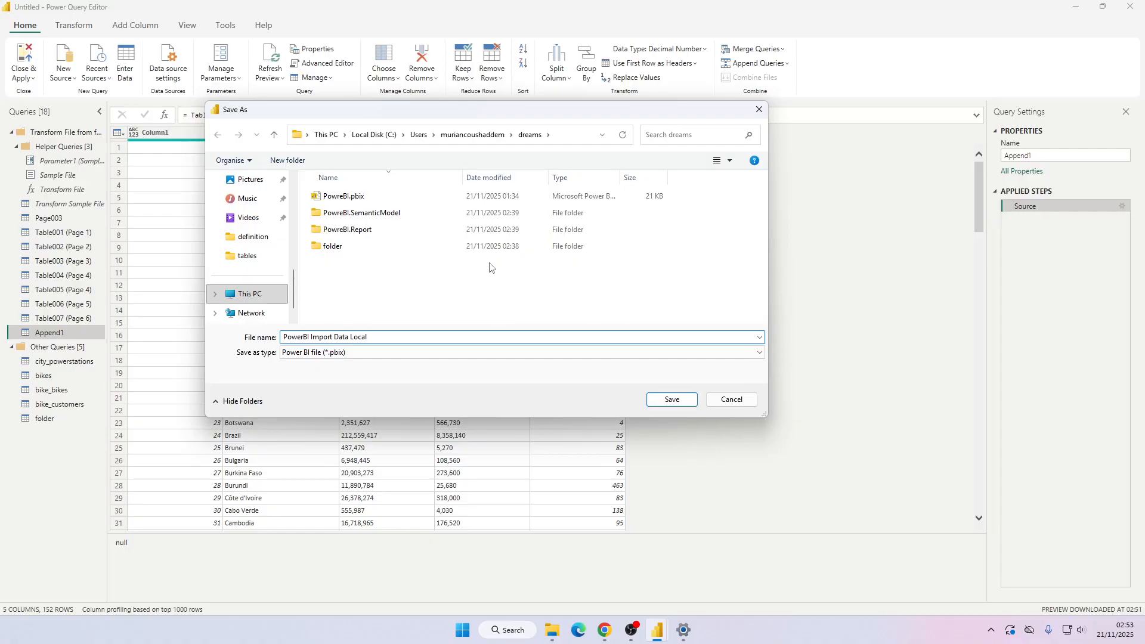
type("Demo")
key("Return")
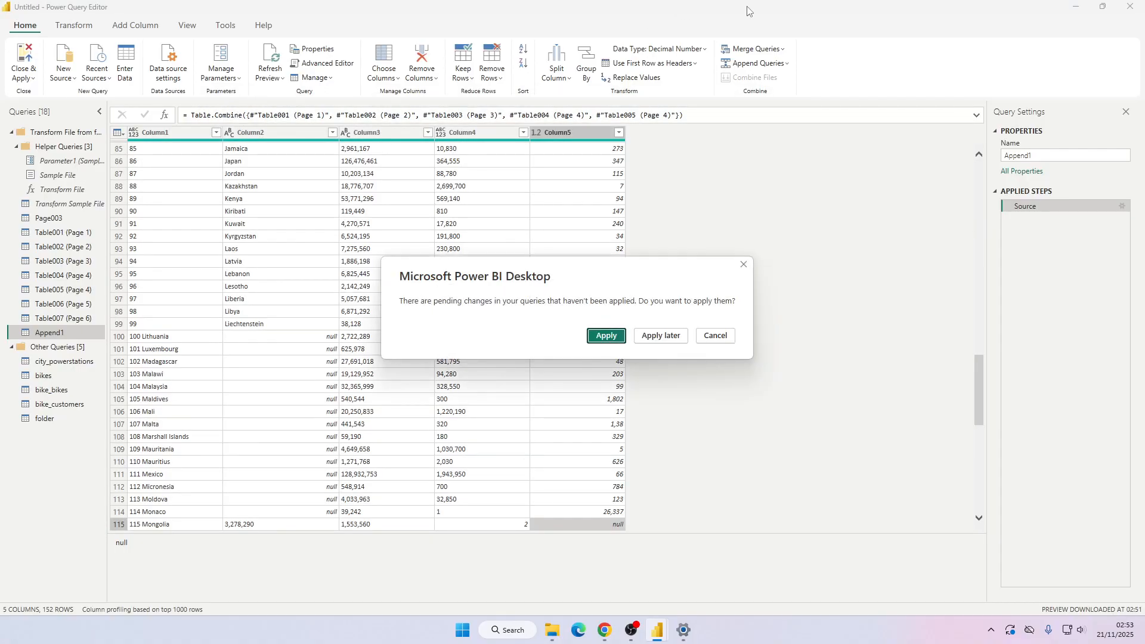
left_click(611, 331)
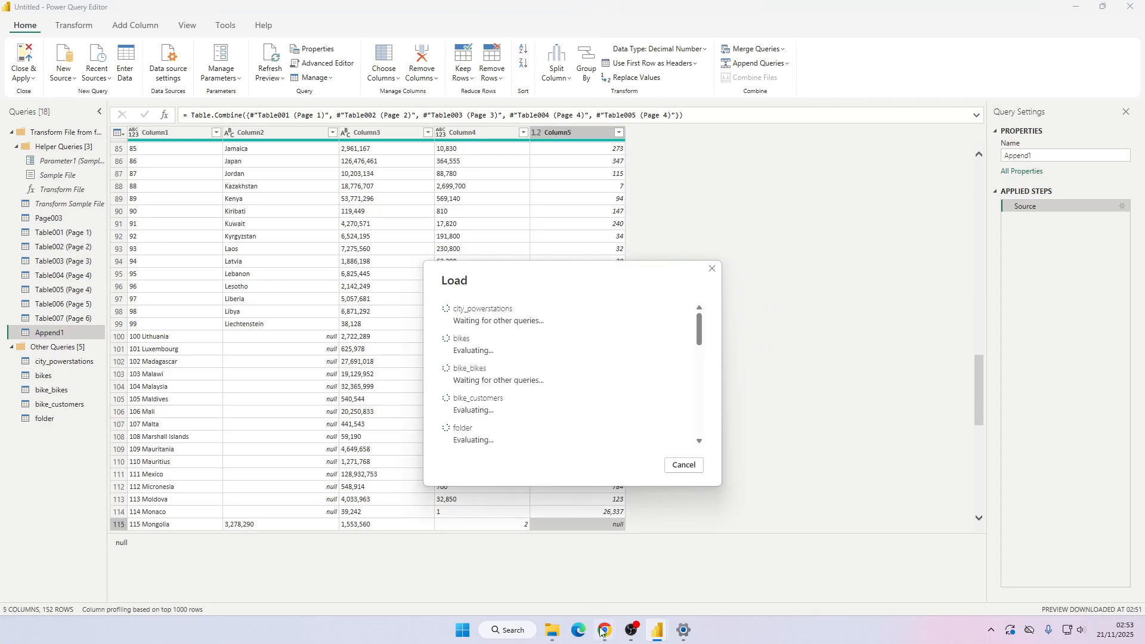
mouse_move(603, 631)
left_click(533, 564)
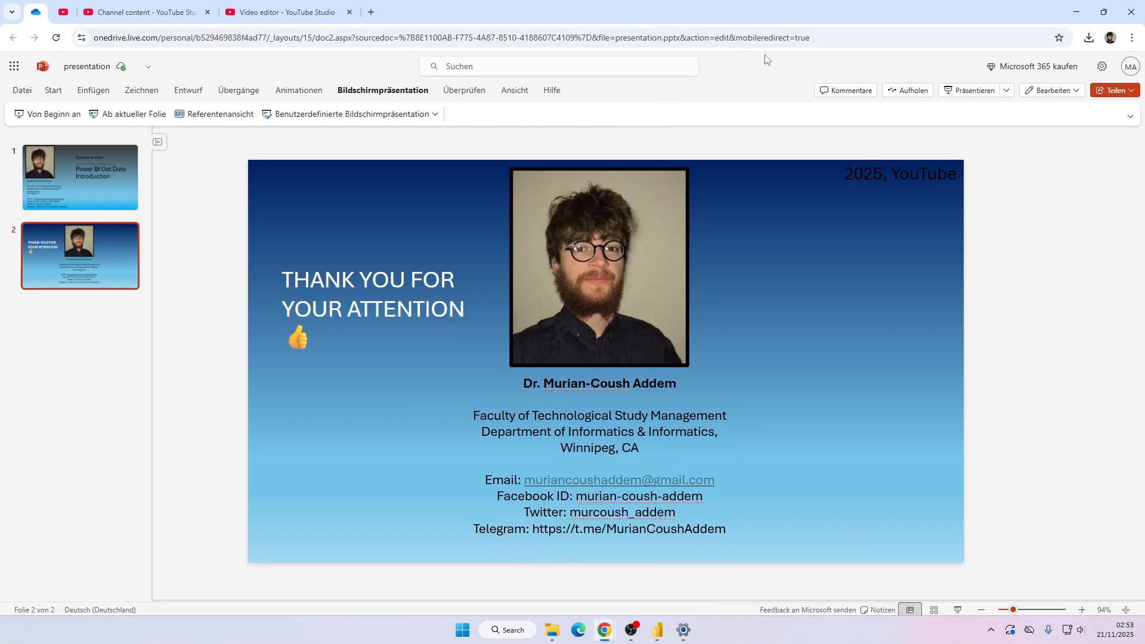